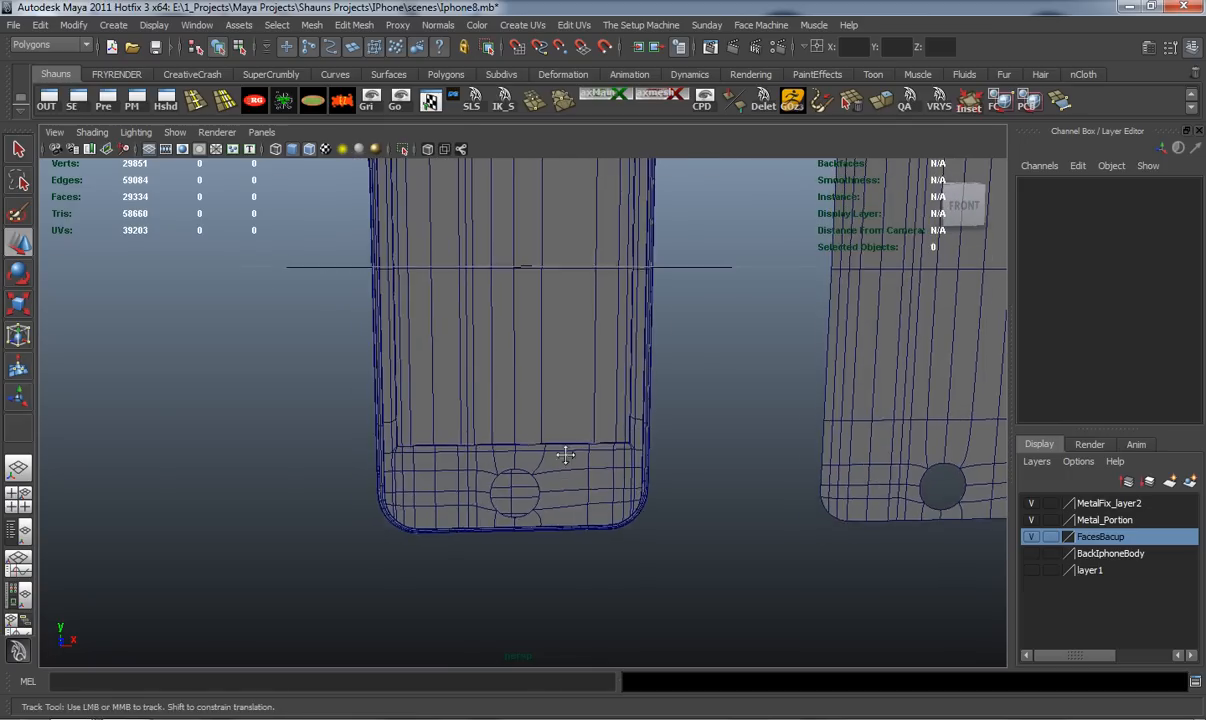
Extrude the home-button hole's border edge loop on the phone's front face, scale it slightly inward and push it back in Z
left_click_drag(578, 427, 563, 428, "alt")
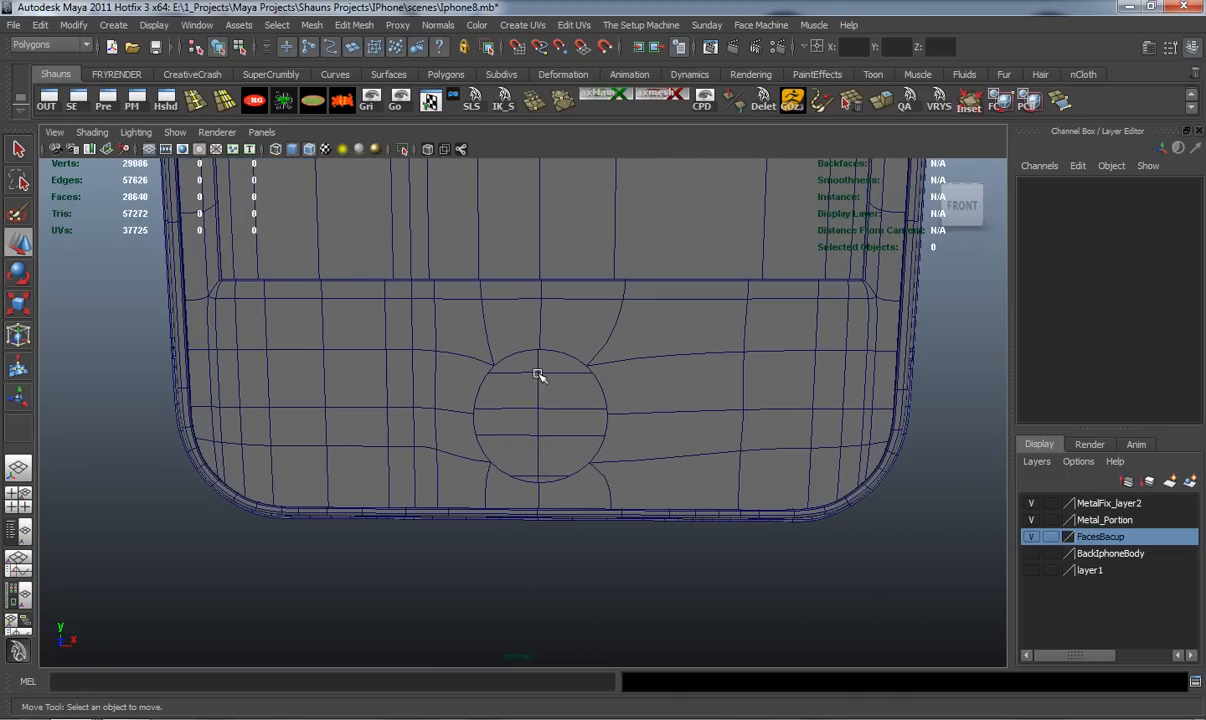
right_click_drag(510, 337, 503, 298)
key("1")
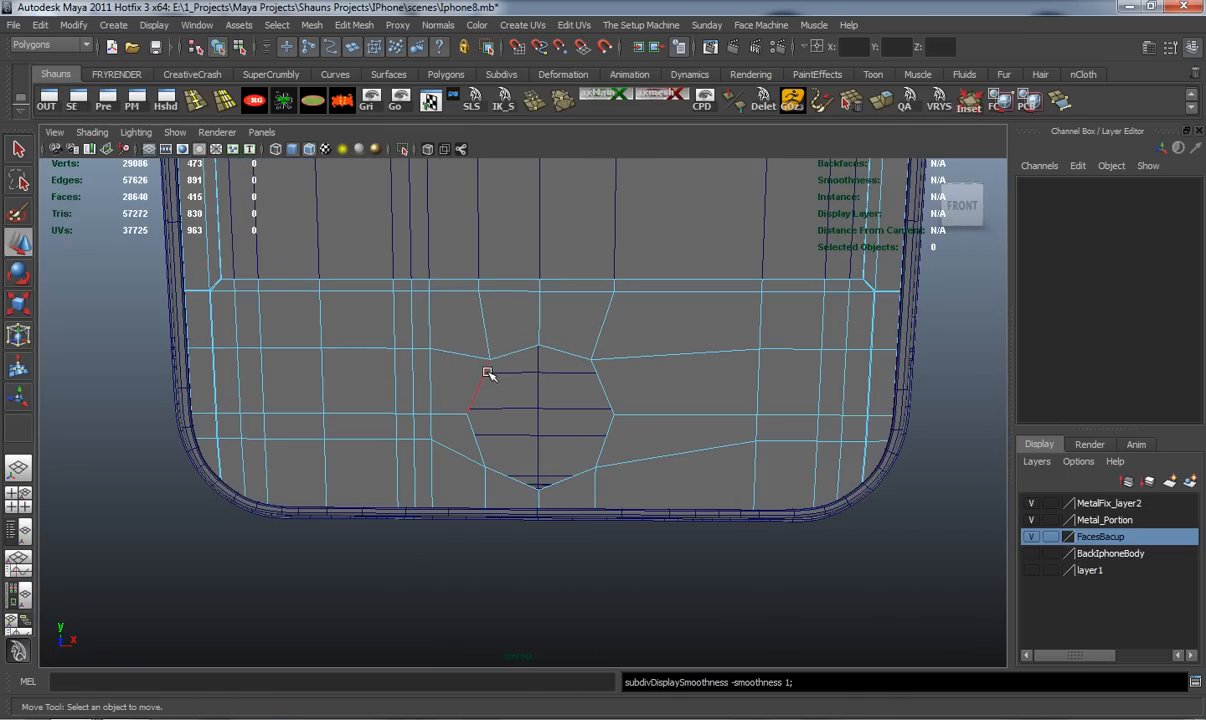
key("3")
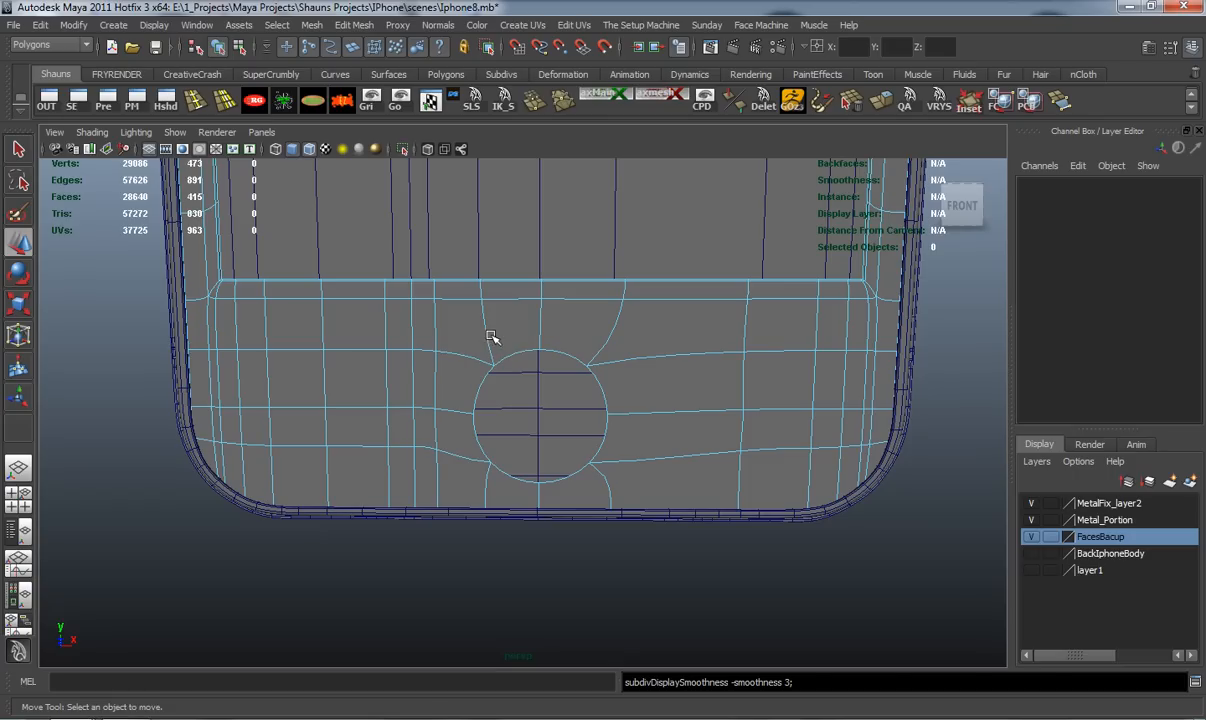
key("1")
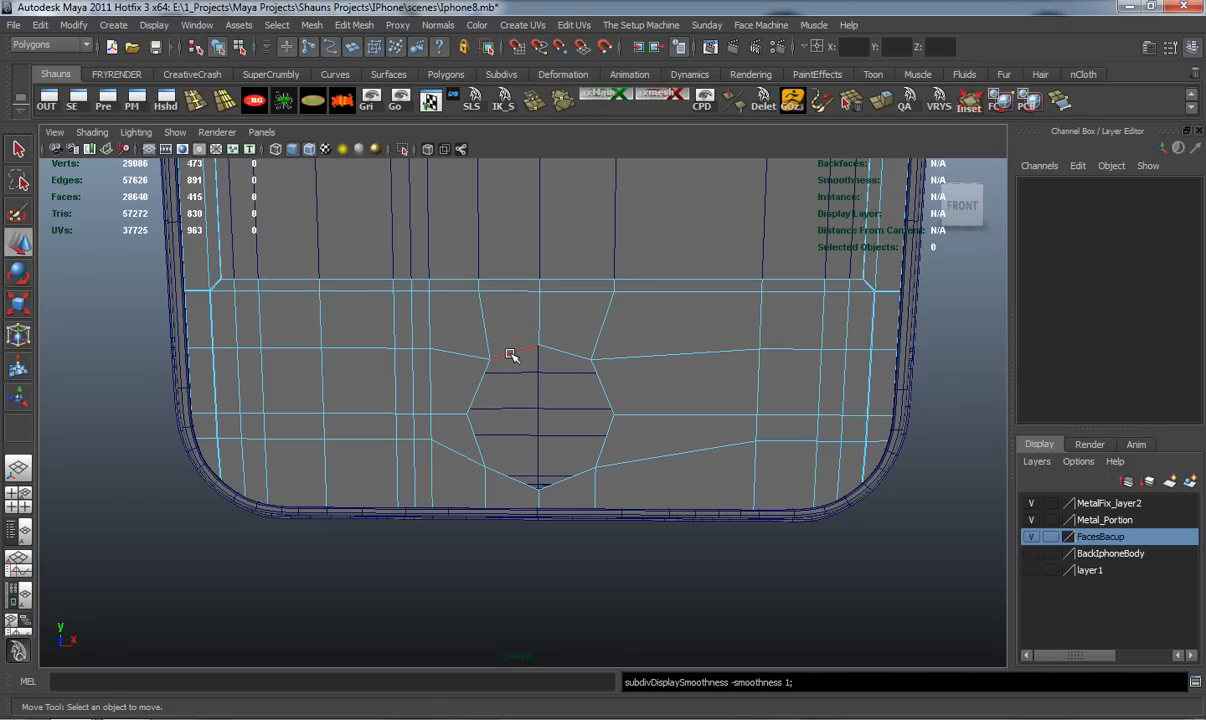
double_click(511, 353)
scroll(440, 412, "up", 4)
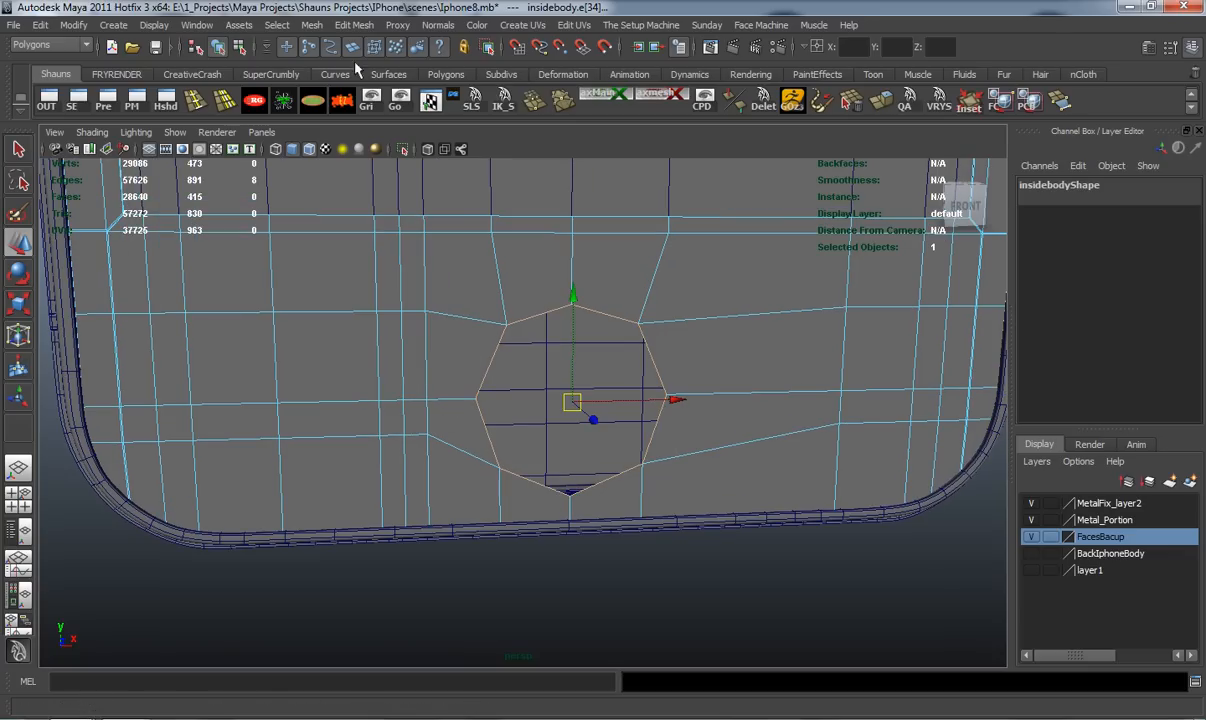
left_click(822, 99)
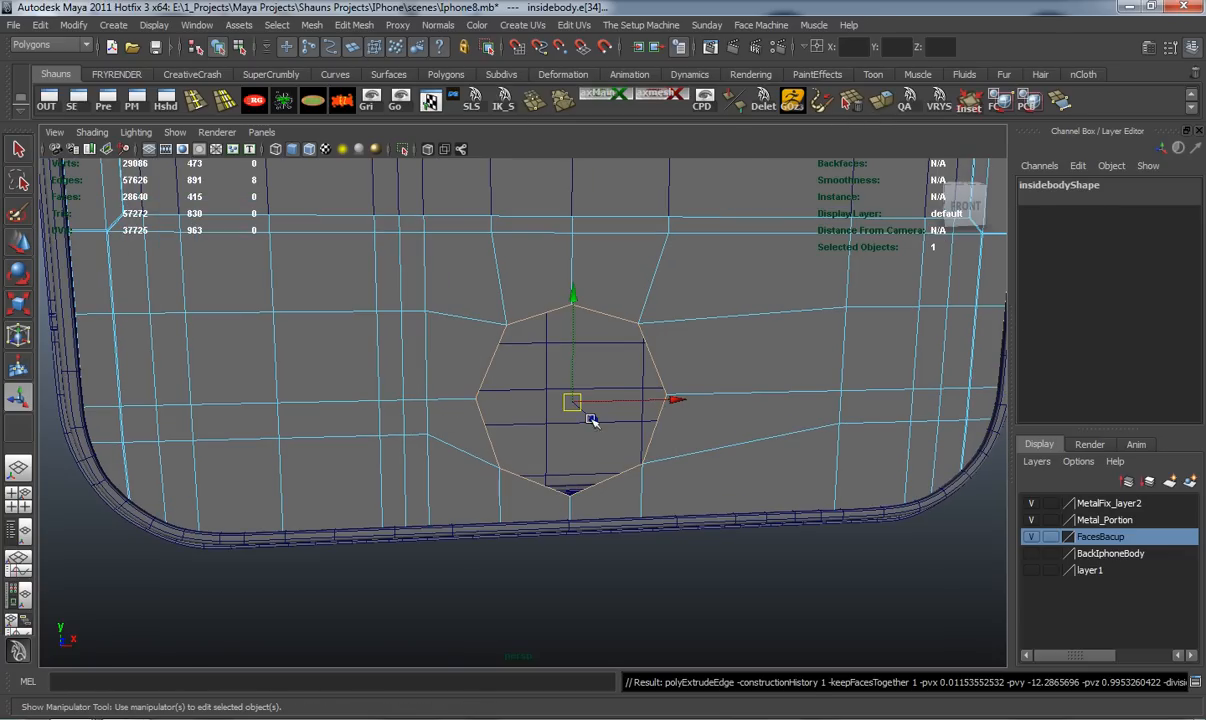
key("r")
left_click_drag(578, 404, 560, 400)
key("w")
mouse_move(795, 413)
middle_mouse_down()
mouse_move(799, 401)
mouse_move(790, 405)
middle_mouse_up()
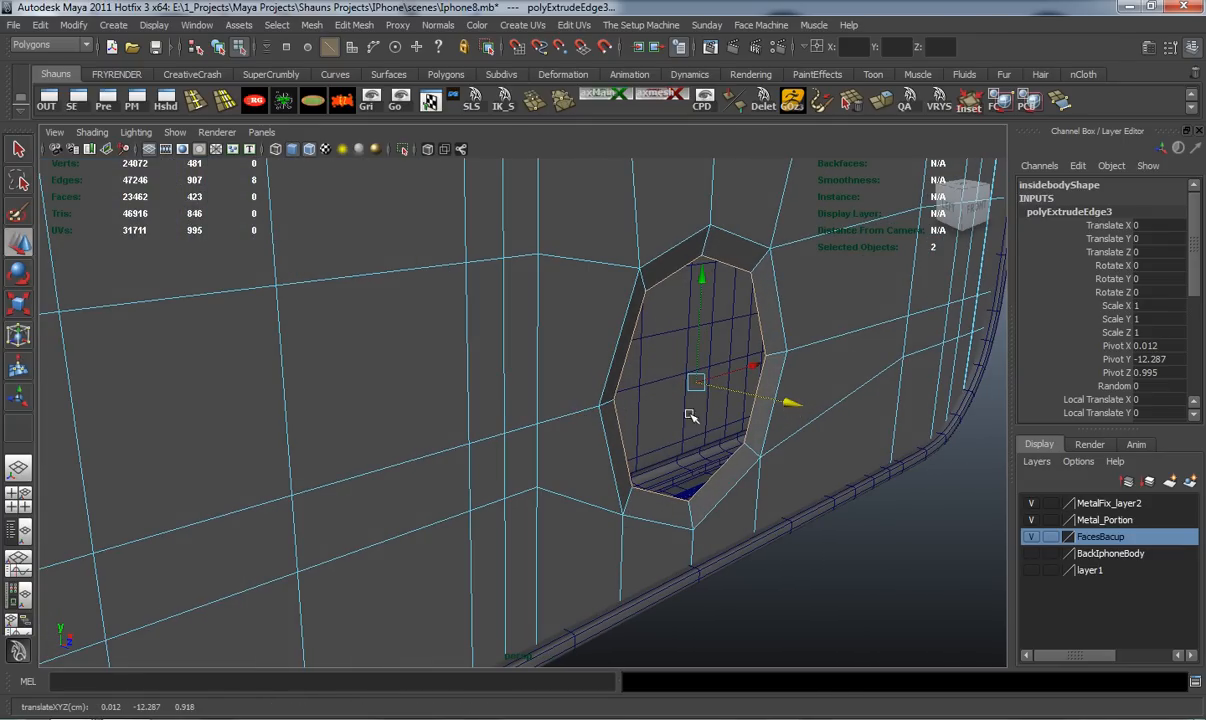
Extrude the recessed inner edge loop again, scale it inward and push it deeper into the phone
key("ctrl+e")
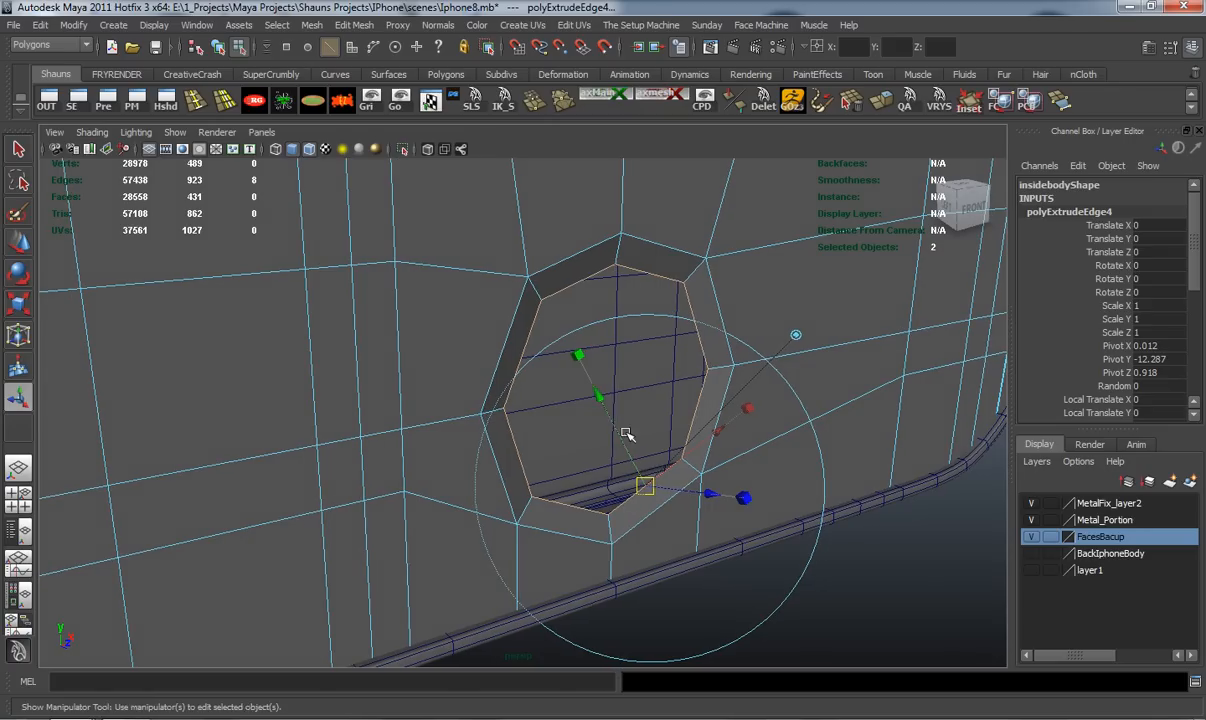
key("r")
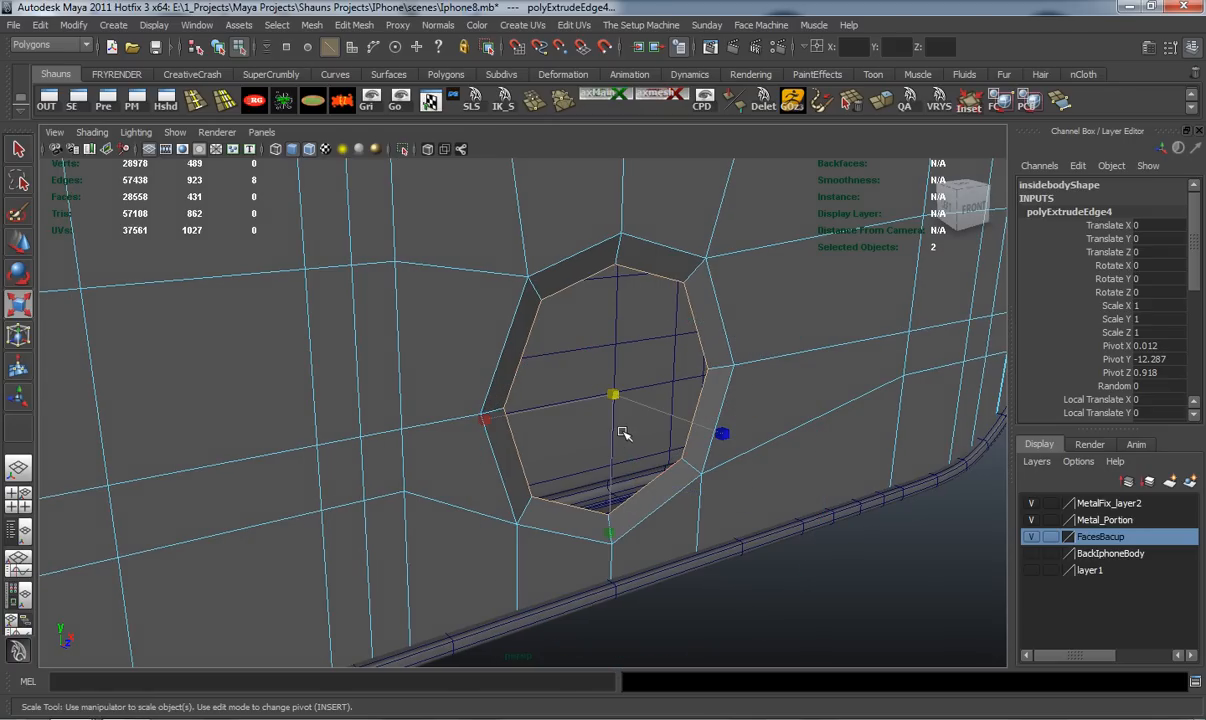
mouse_move(617, 397)
left_mouse_down()
mouse_move(571, 393)
mouse_move(630, 398)
mouse_move(606, 404)
left_mouse_up()
key("w")
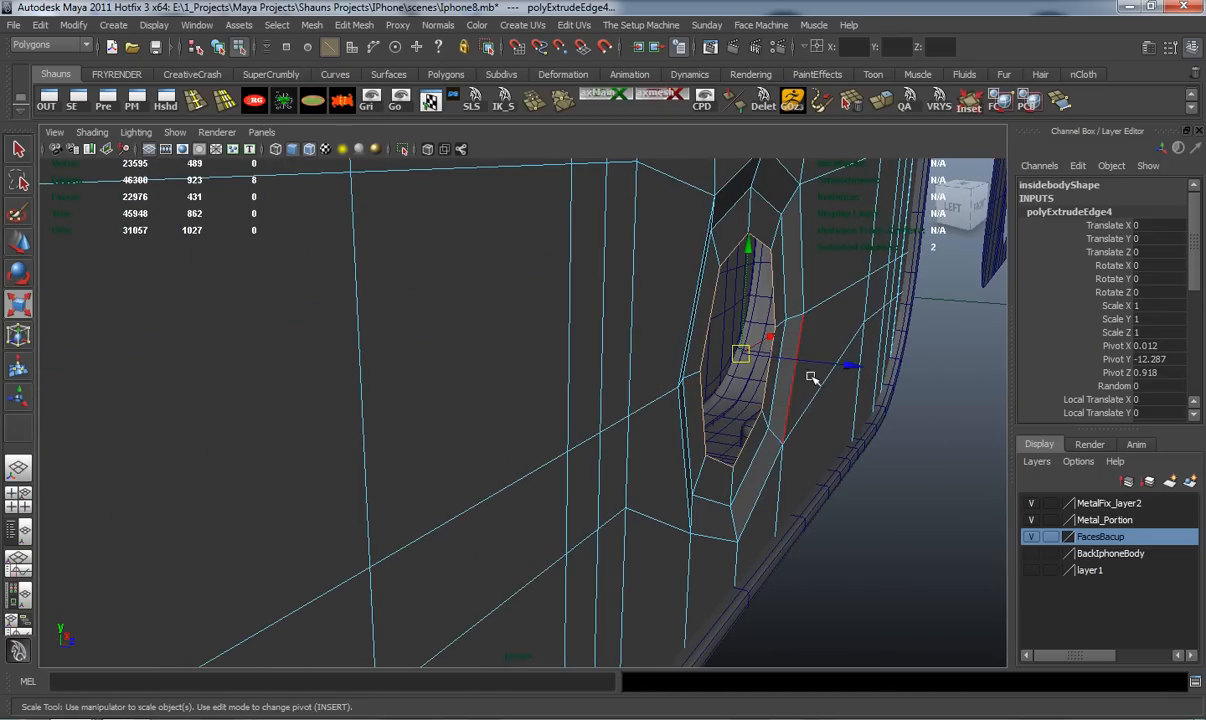
left_click_drag(845, 366, 641, 400)
Extrude a third ring for the home button, scale it down to a small octagon and push it back slightly
key("ctrl+e")
key("r")
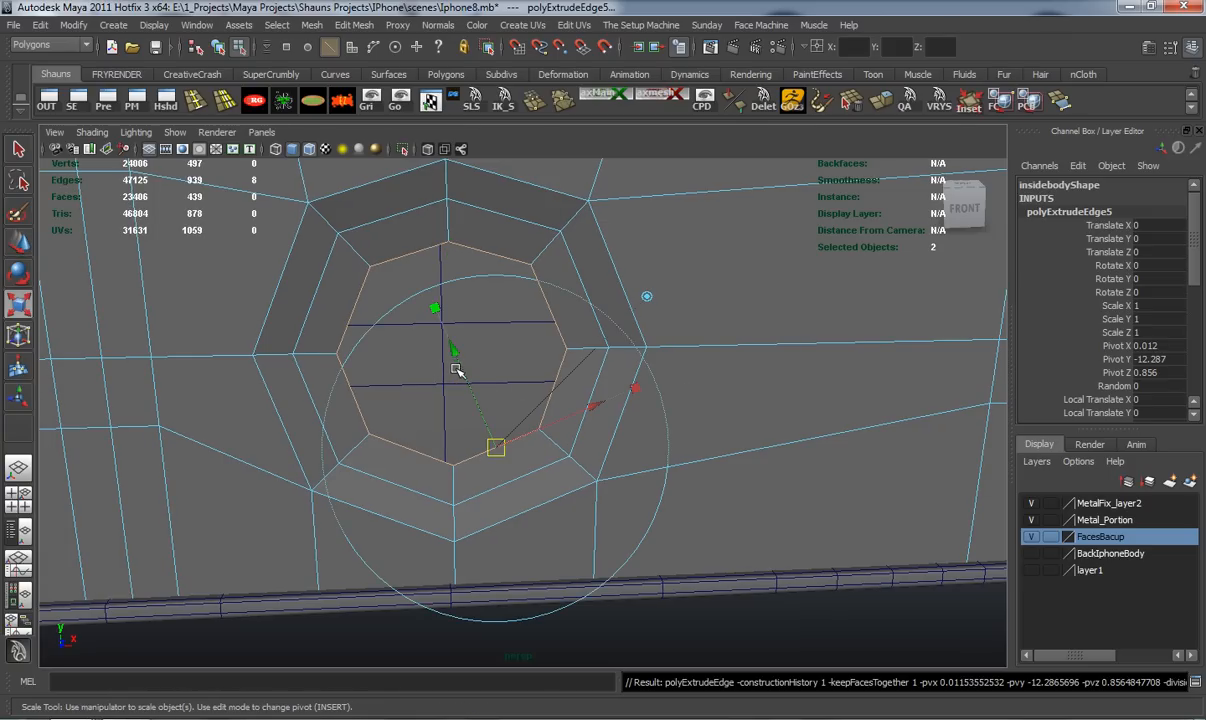
left_click_drag(452, 362, 902, 354)
key("w")
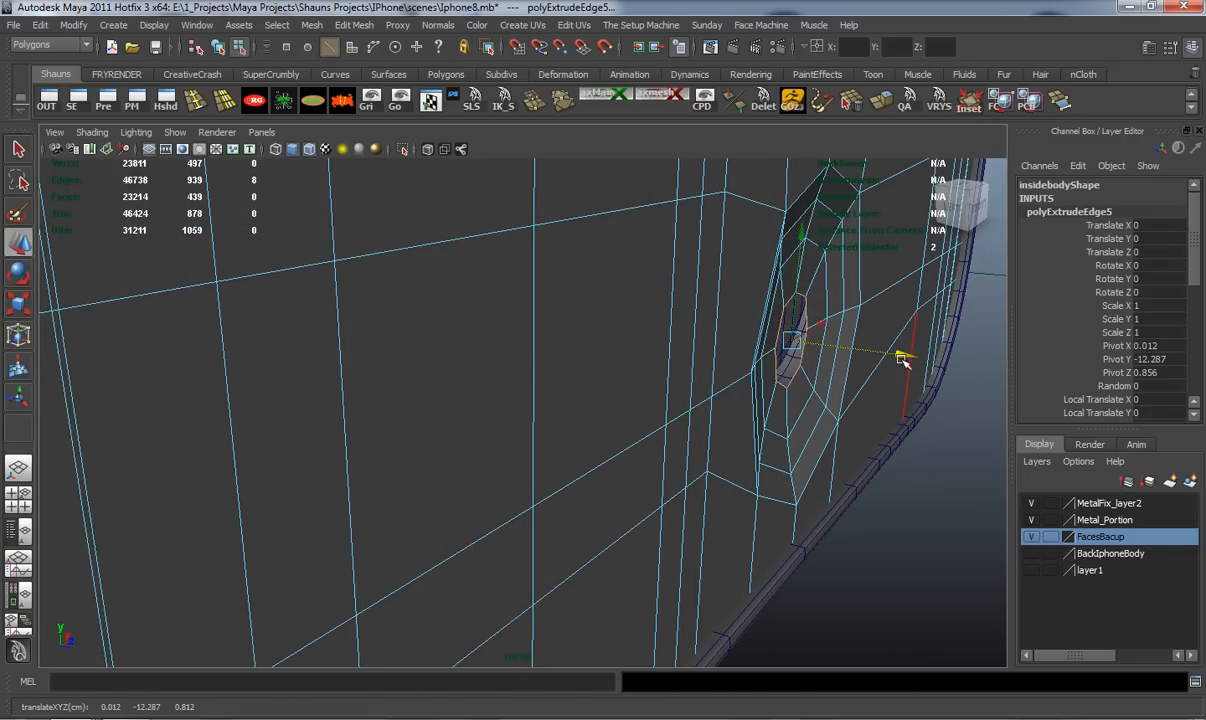
key("3")
key("1")
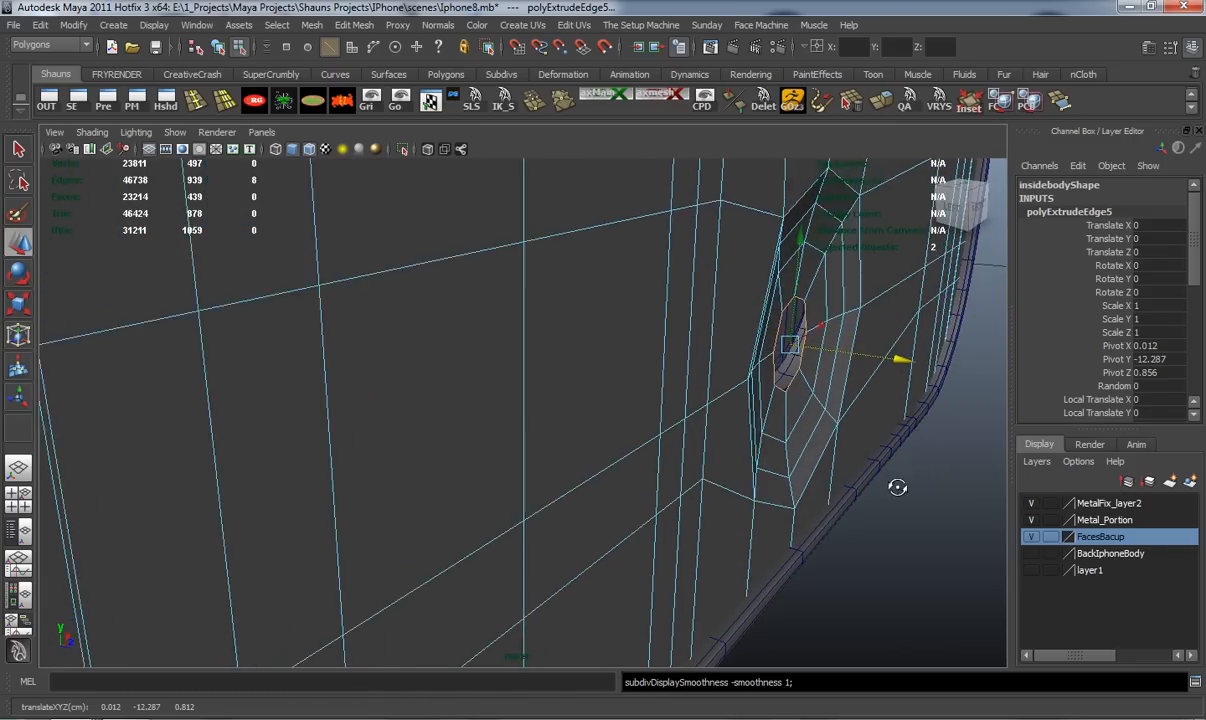
Fill the remaining small hole at the centre of the home button using Fill Hole
key("f")
middle_click_drag(596, 381, 651, 412, "alt")
scroll(497, 341, "up", 2)
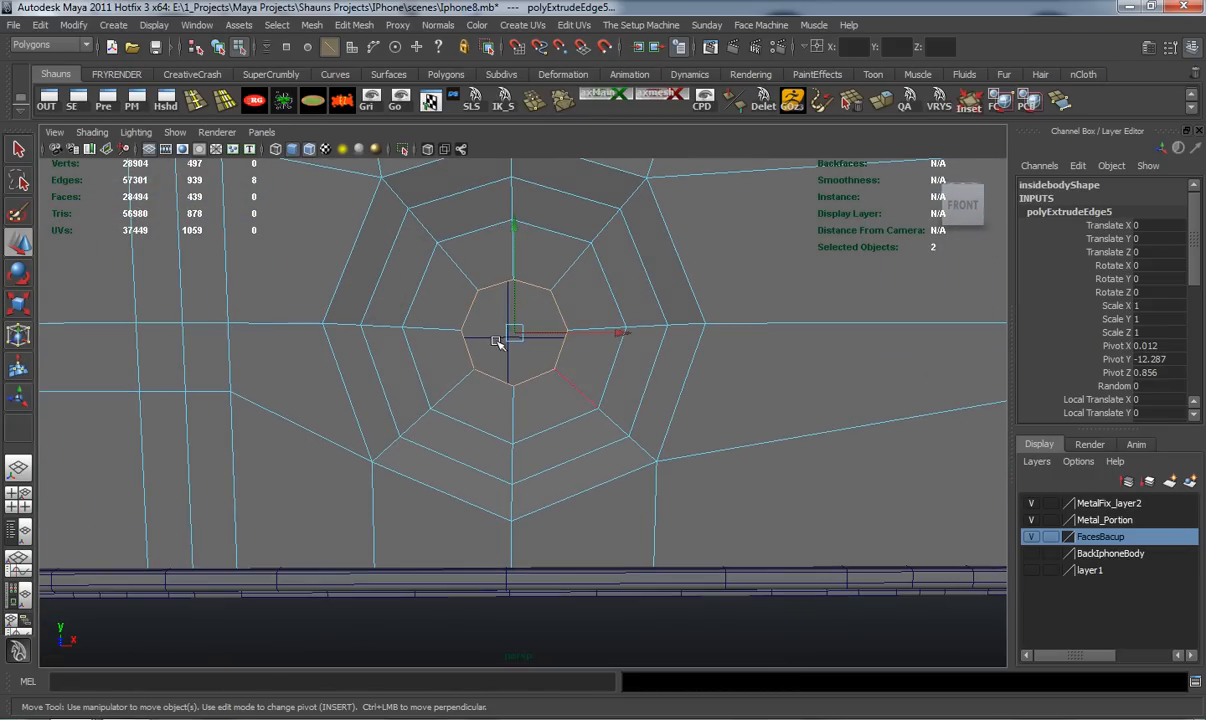
left_click(311, 25)
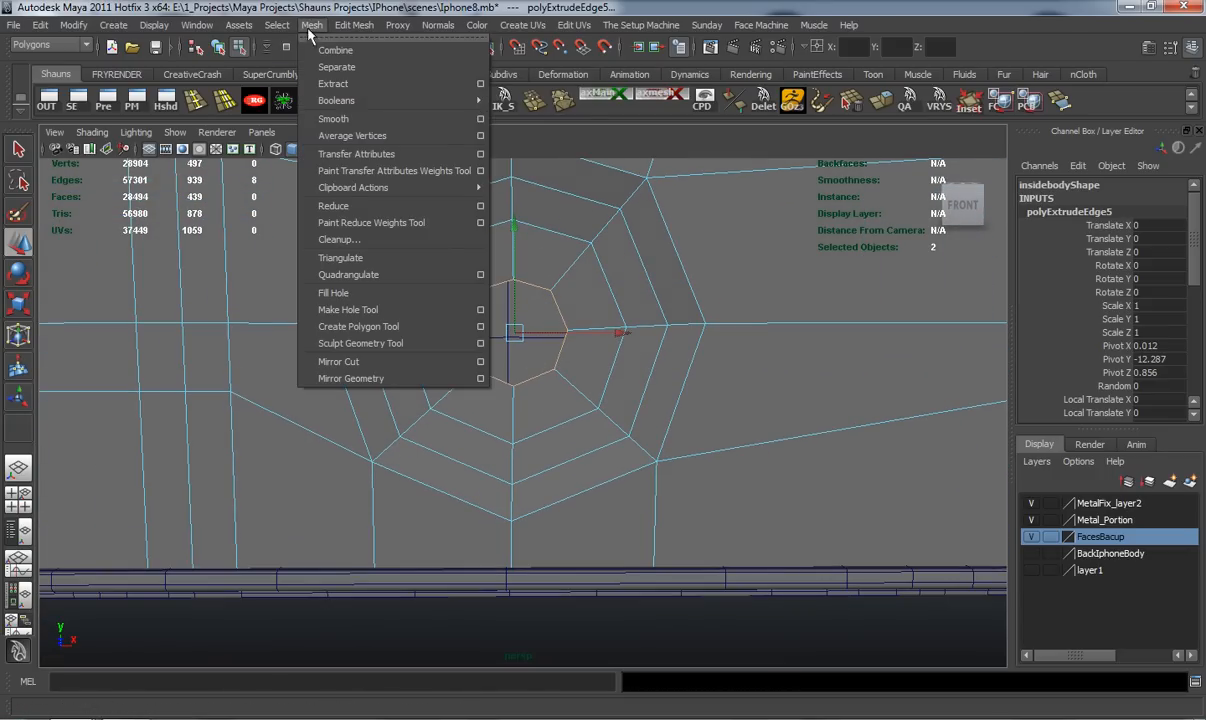
left_click(335, 292)
left_click(357, 640)
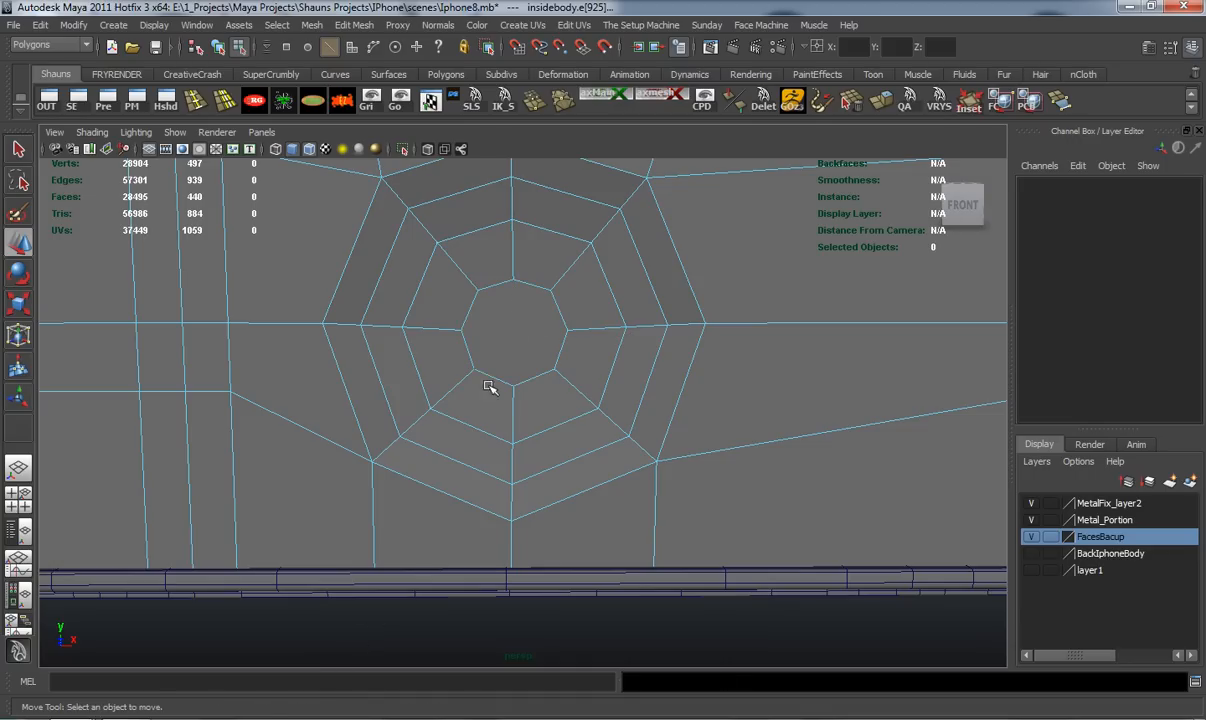
Split the filled centre face with a vertical edge joining its uppermost and lowermost vertices
scroll(498, 375, "up", 3)
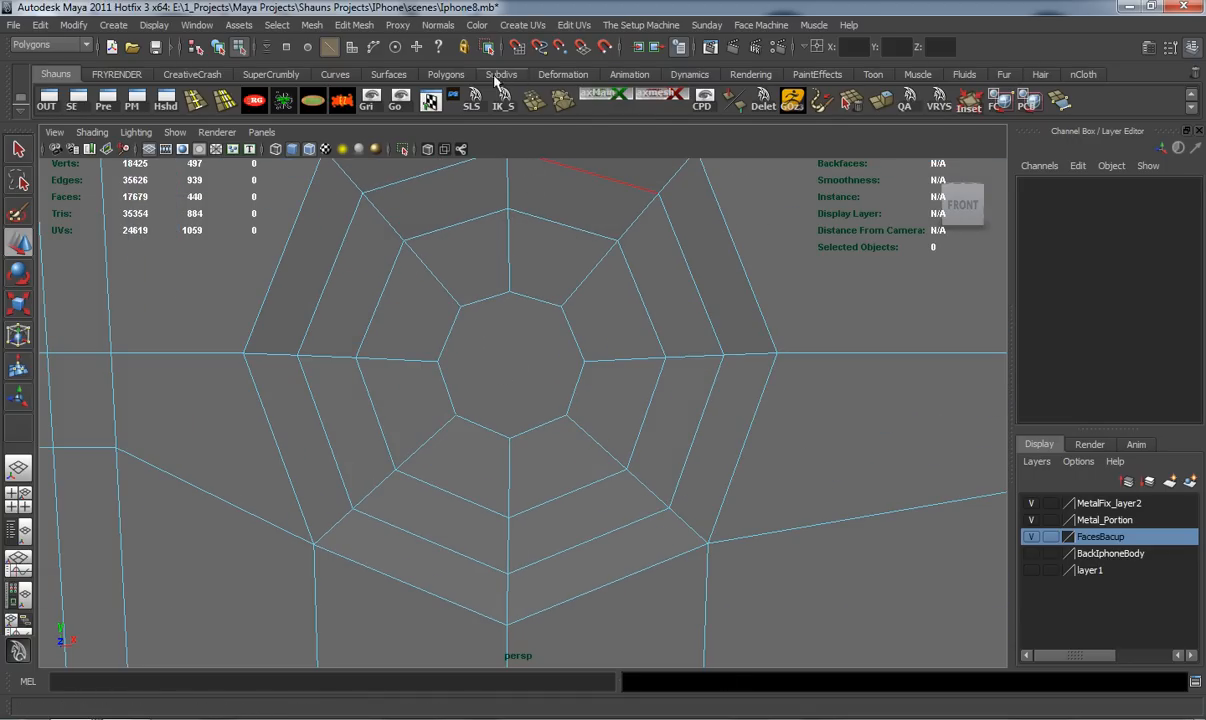
left_click(446, 75)
left_click(459, 101)
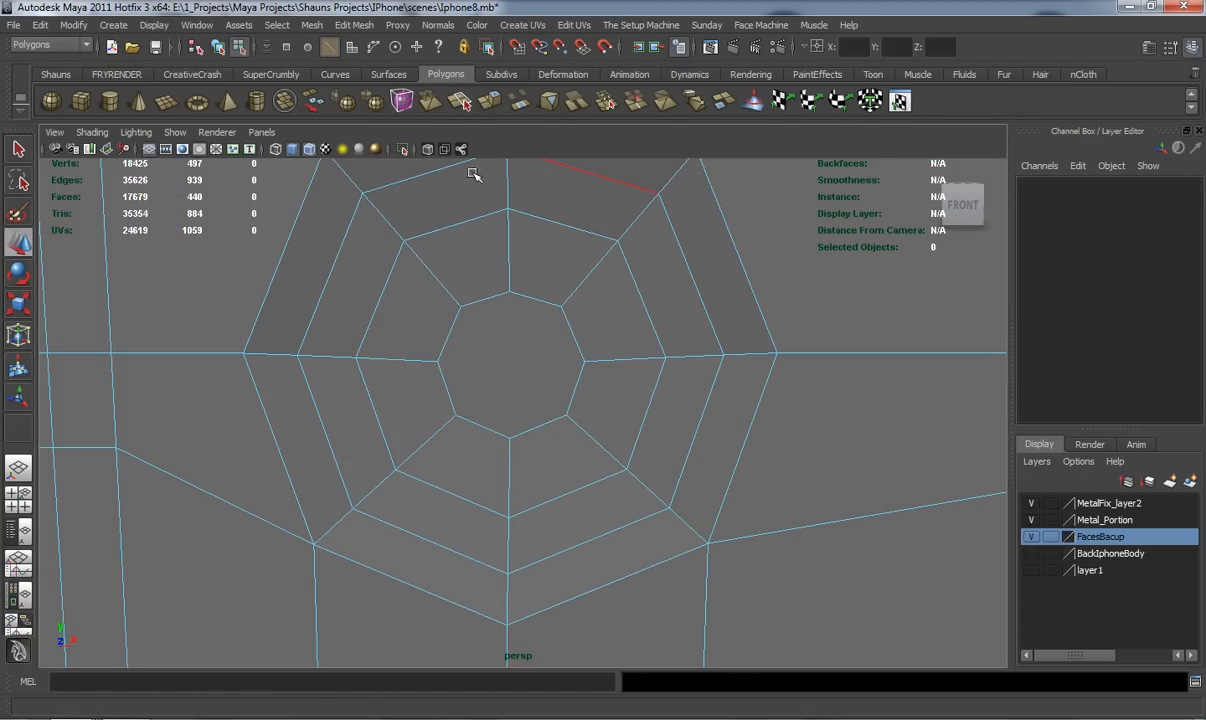
left_click(510, 293)
left_click(483, 426)
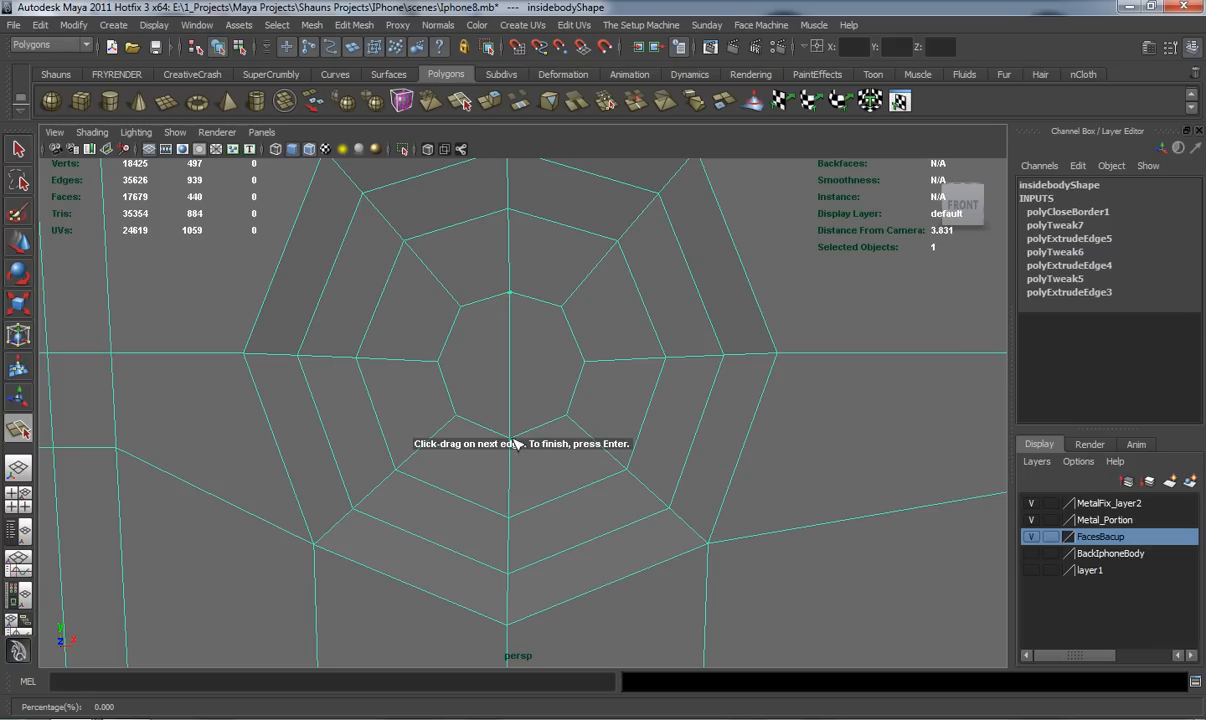
key("Return")
key("w")
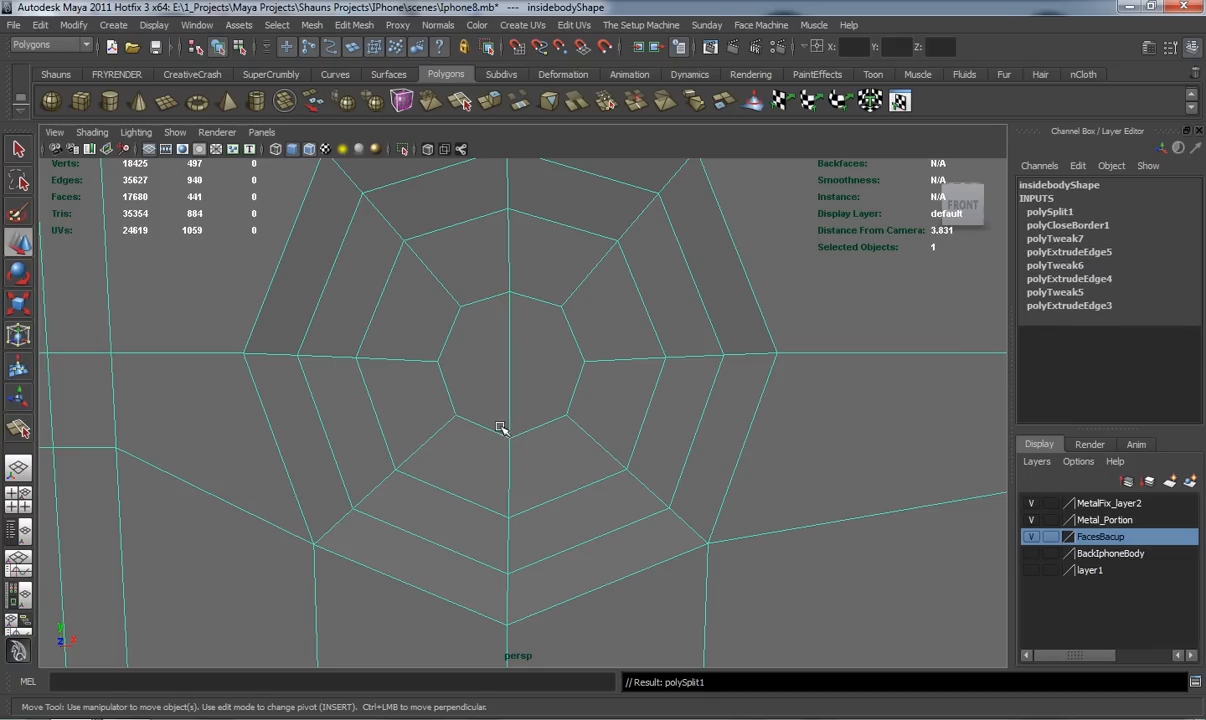
Split the centre cap horizontally from its leftmost to its rightmost vertex
key("y")
left_click(445, 352)
left_click(586, 366)
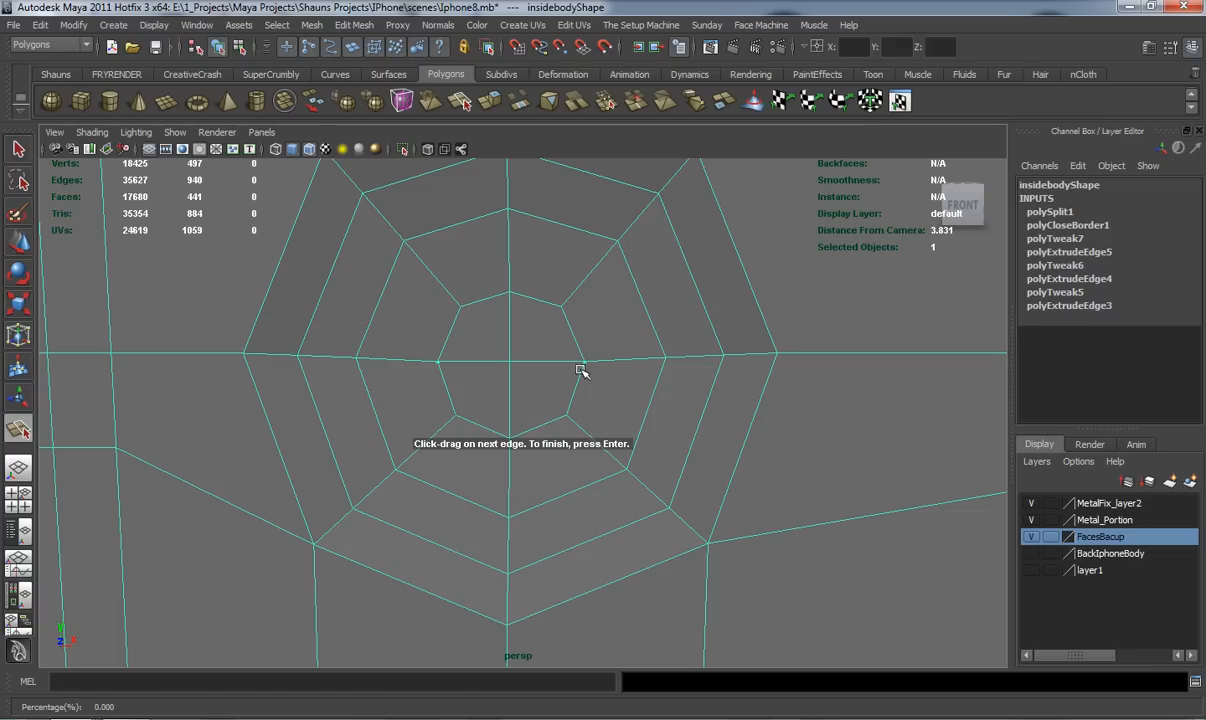
key("Return")
Select all faces of the concave home button and extract them from the phone body as a separate piece
scroll(440, 371, "down", 6)
left_click_drag(435, 381, 489, 399, "alt")
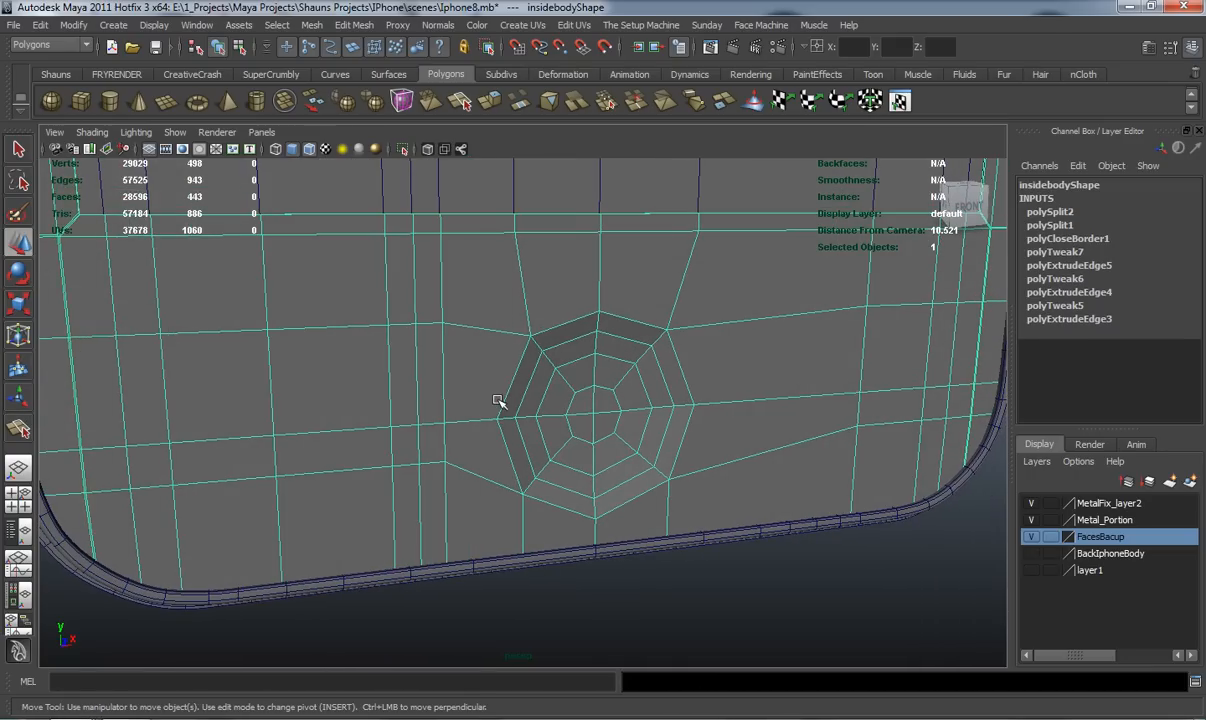
right_click_drag(547, 359, 549, 380)
left_click_drag(541, 376, 449, 351, "alt")
left_click(493, 583)
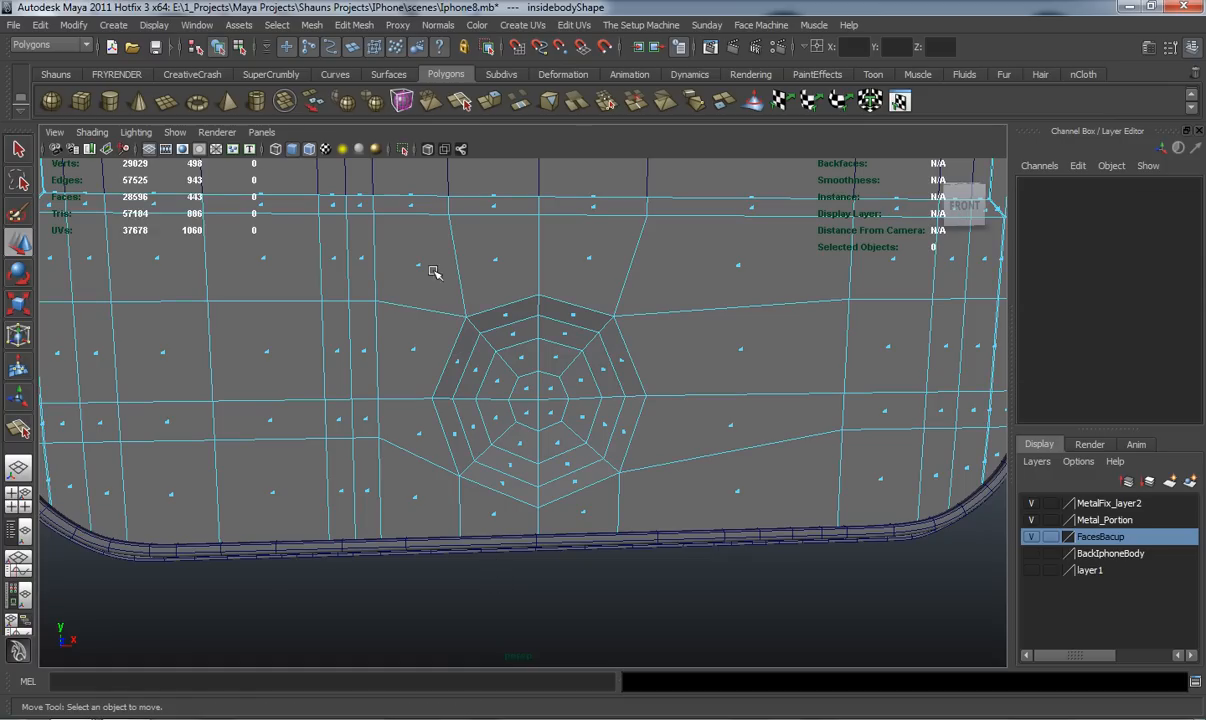
left_click_drag(423, 293, 485, 348)
left_click_drag(686, 505, 680, 504)
left_click_drag(510, 458, 530, 480, "alt")
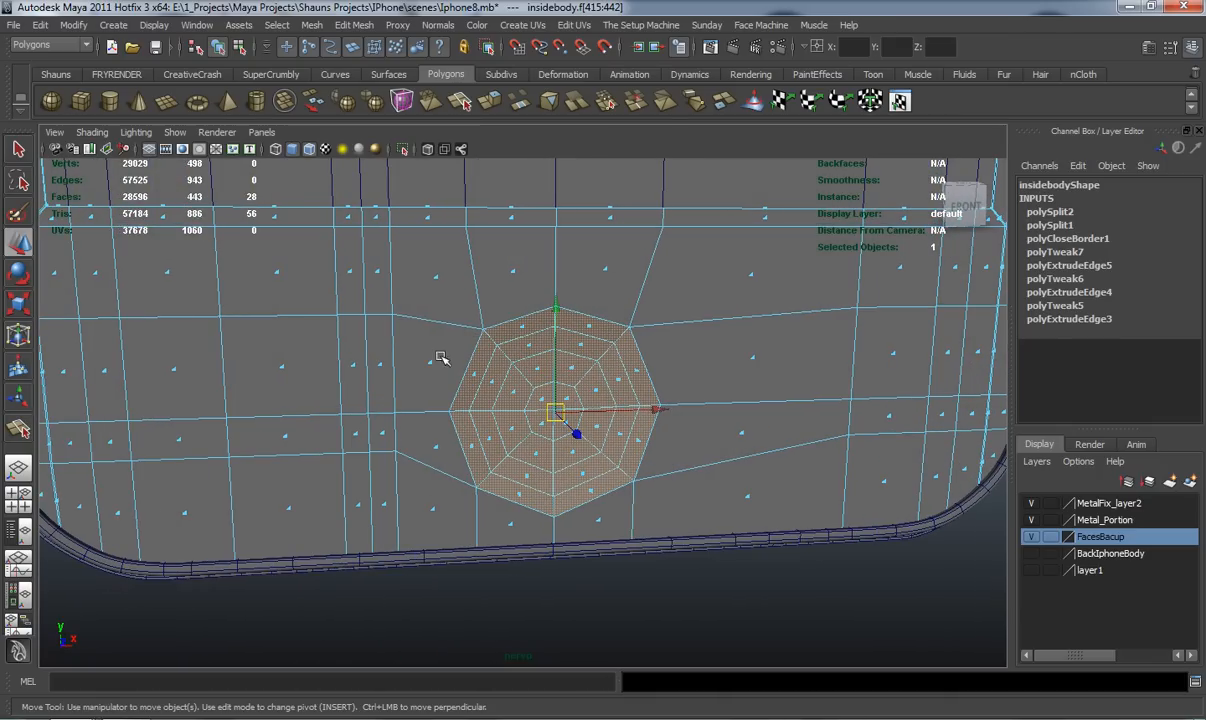
left_click(311, 25)
left_click(332, 81)
Smooth-preview both pieces, keep only the extracted button selected, then centre its pivot and delete its construction history
right_click_drag(437, 291, 490, 286)
key("3")
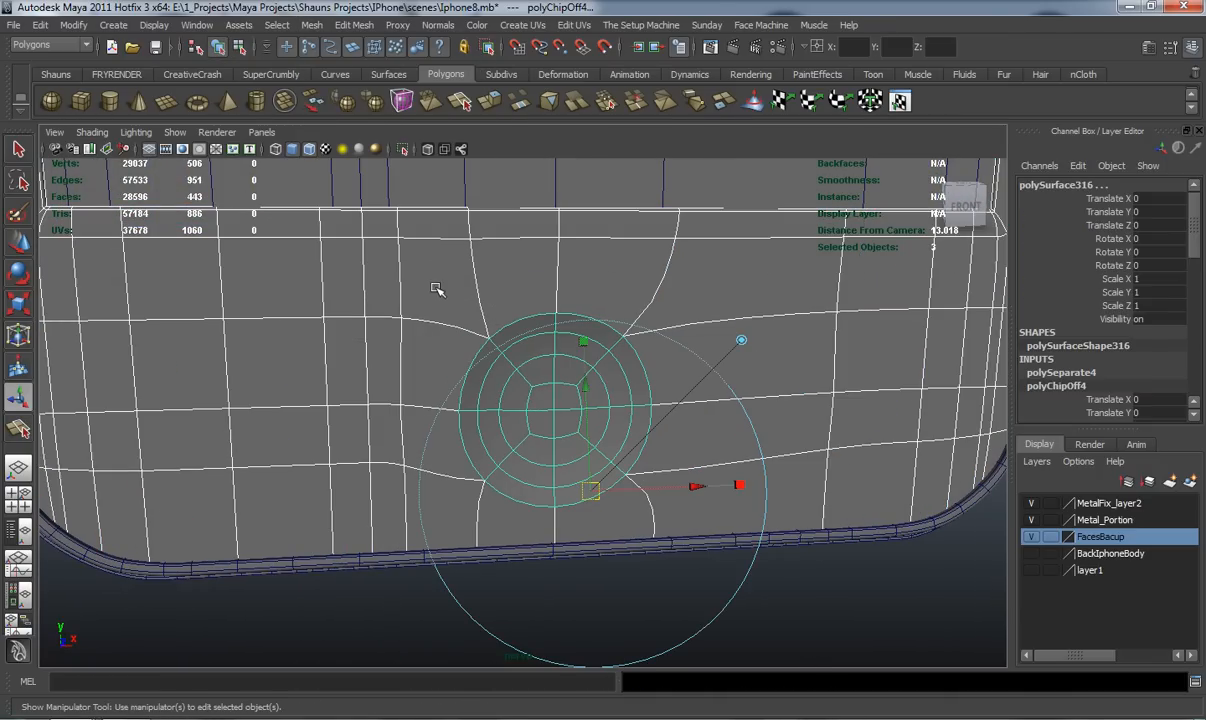
left_click(437, 289, "shift")
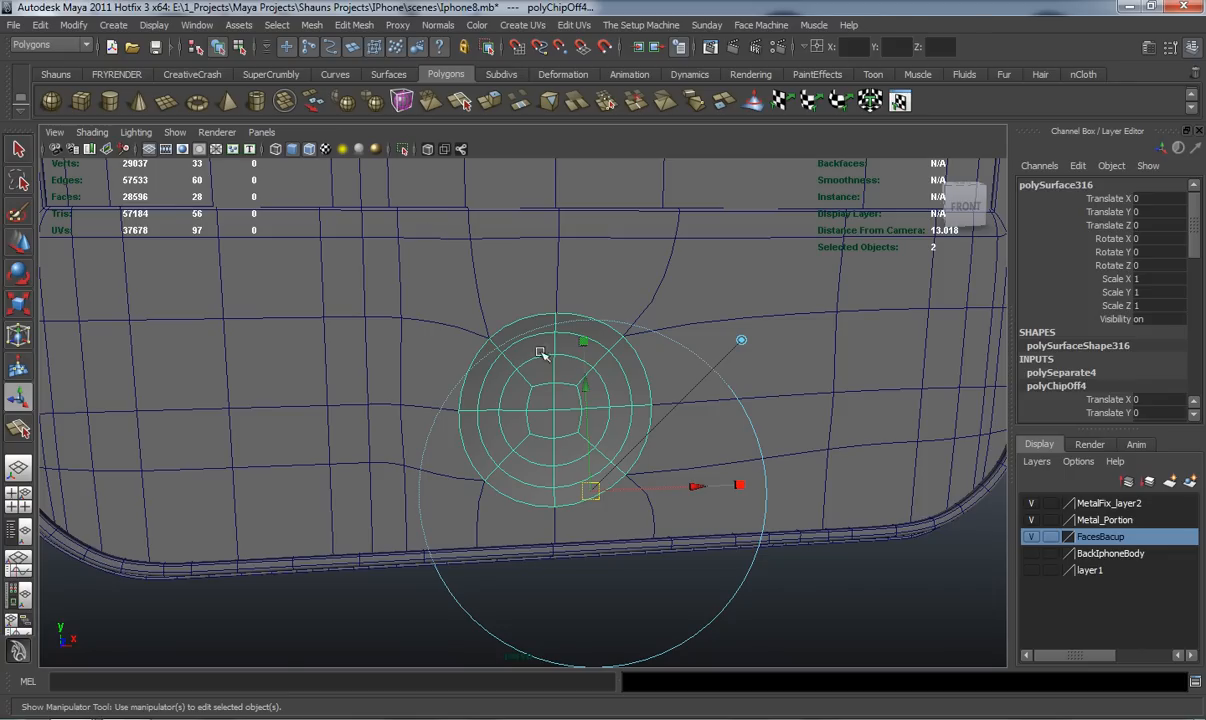
left_click(62, 74)
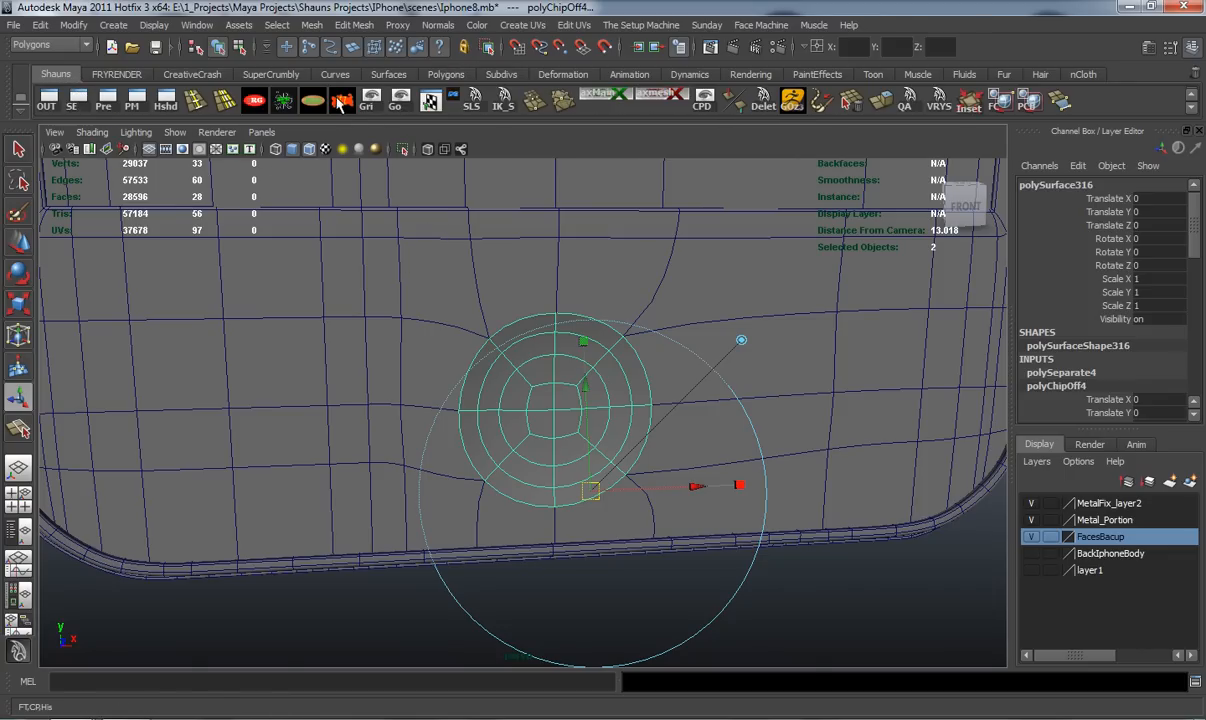
left_click(341, 102)
Scale the home-button piece uniformly down to 0.983 to leave a thin gap around it
mouse_move(538, 380)
left_mouse_down("alt")
mouse_move(590, 424)
mouse_move(580, 424)
mouse_move(602, 393)
mouse_move(649, 425)
mouse_move(573, 374)
mouse_move(544, 382)
left_mouse_up("alt")
key("w")
scroll(580, 424, "up", 3)
key("r")
Extrude the border edge loop of the body's home-button hole and scale it slightly inward to form a rim
right_click(468, 312)
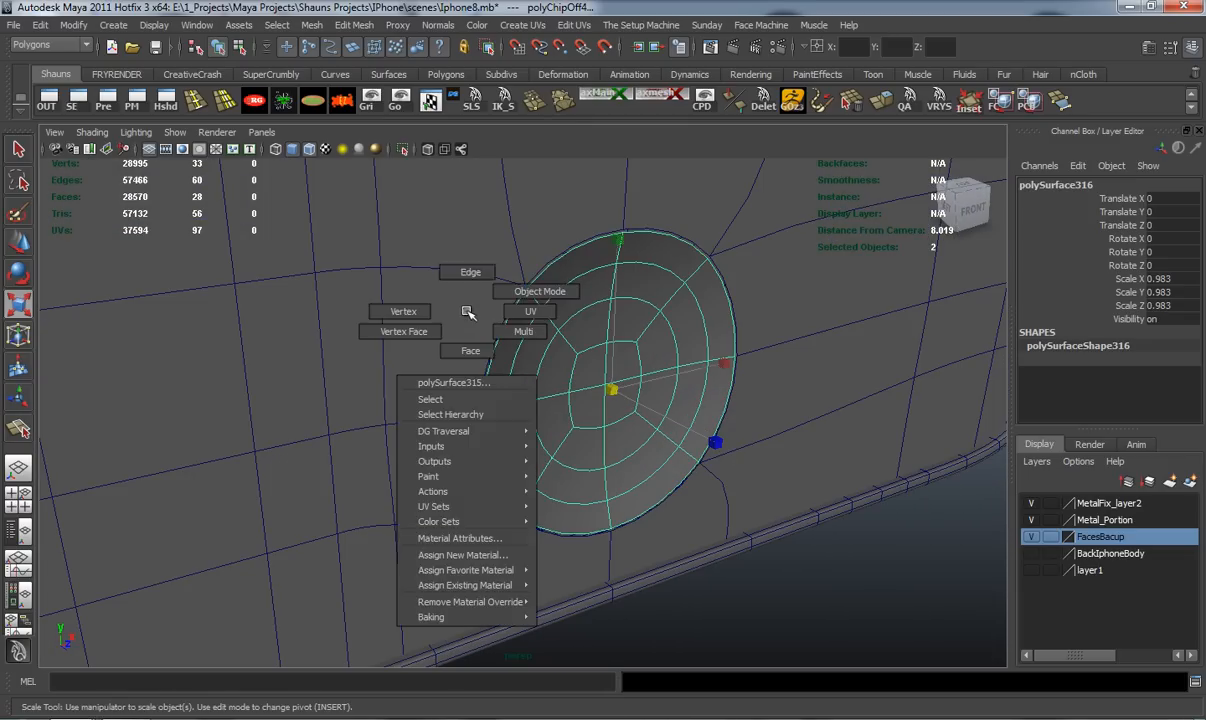
right_click_drag(468, 312, 468, 275)
key("1")
key("3")
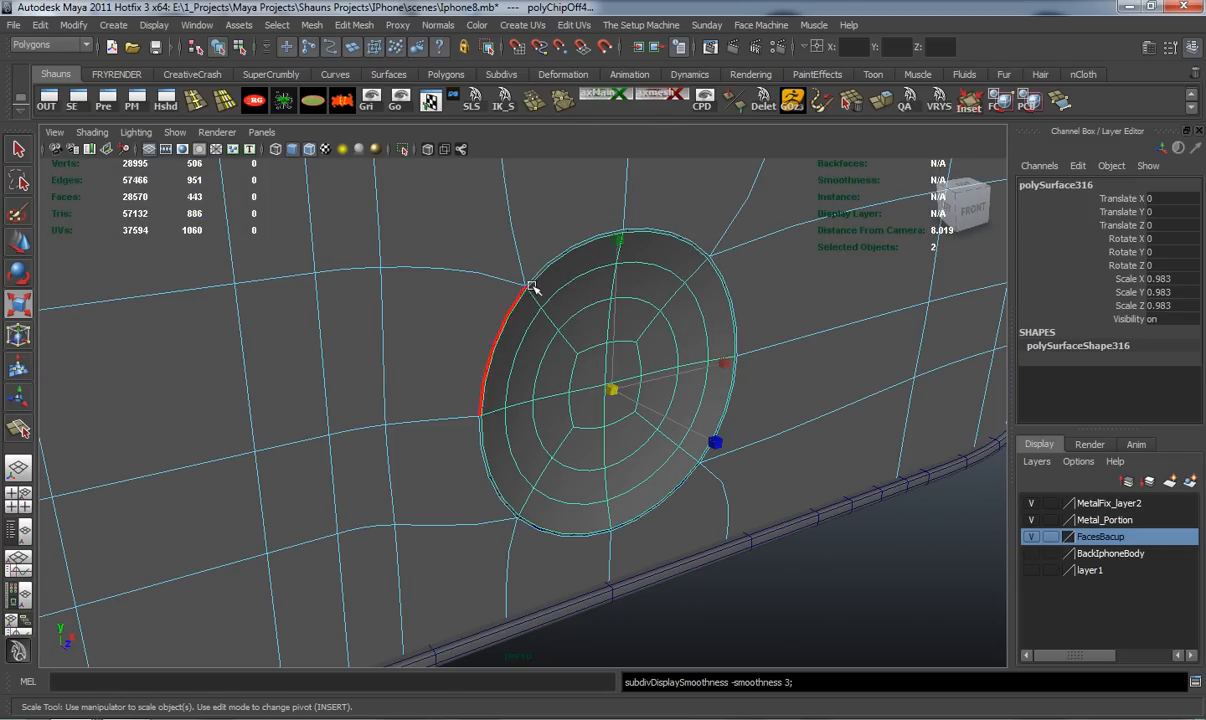
right_click_drag(564, 290, 598, 275)
right_click_drag(513, 252, 514, 220)
double_click(552, 259)
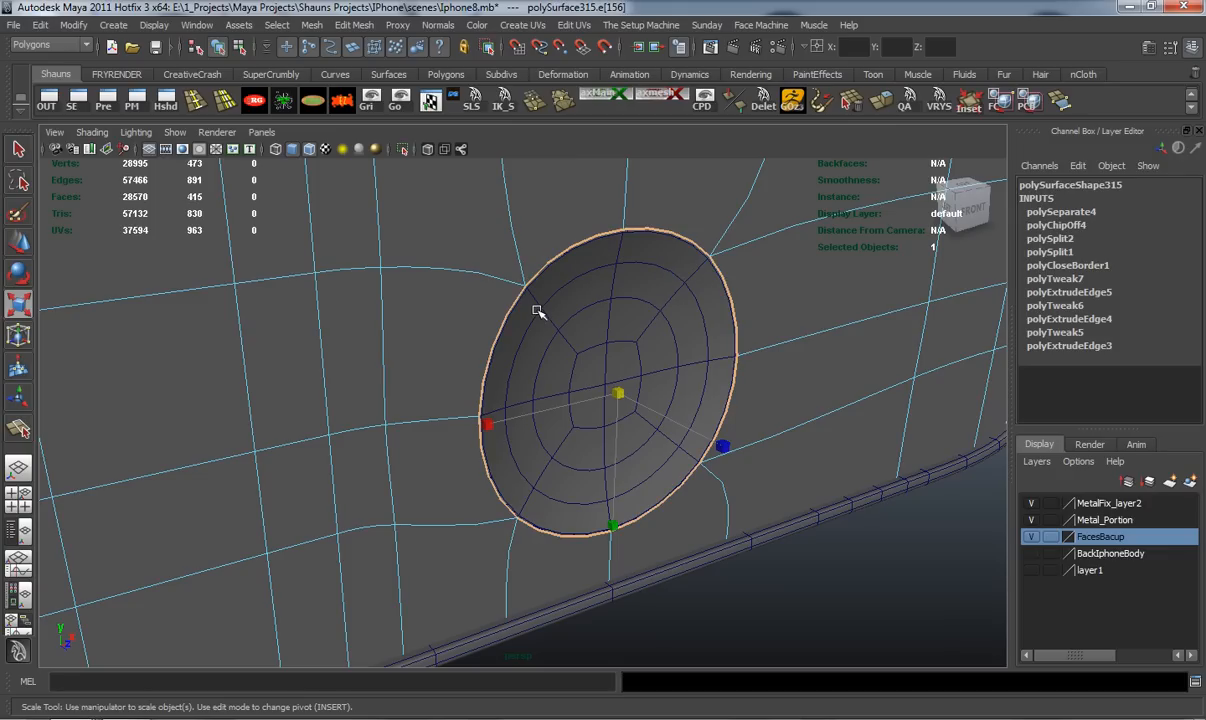
key("1")
left_click(879, 102)
left_click_drag(619, 399, 595, 398)
left_click(760, 525)
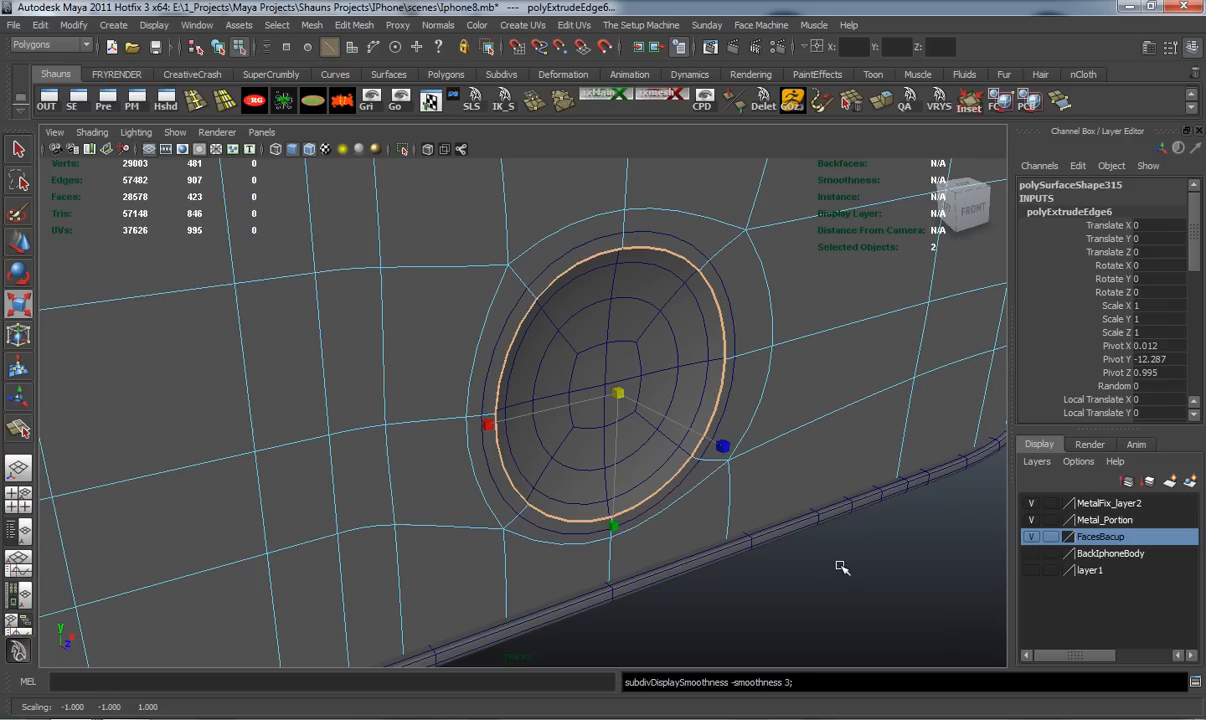
Insert an edge loop around the new rim of the home-button hole and check it in smooth preview
right_click_drag(577, 362, 513, 306)
left_click(194, 101)
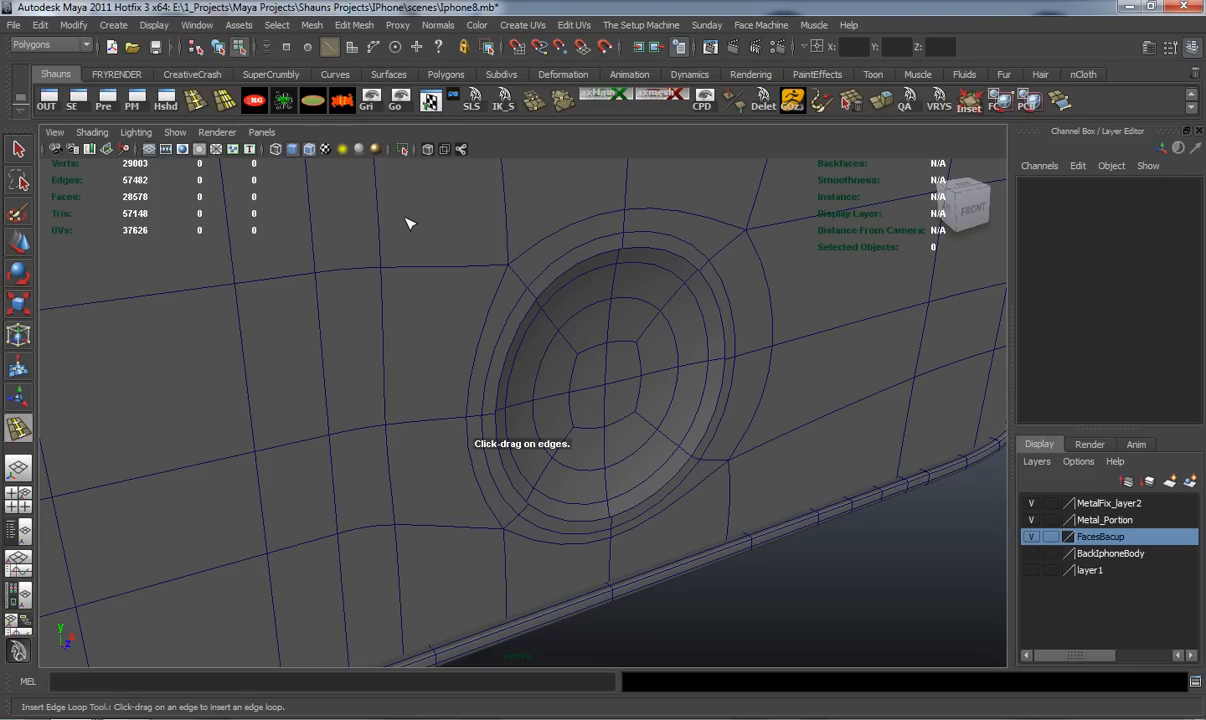
left_click(459, 239)
key("1")
left_click_drag(508, 287, 519, 280)
key("w")
key("3")
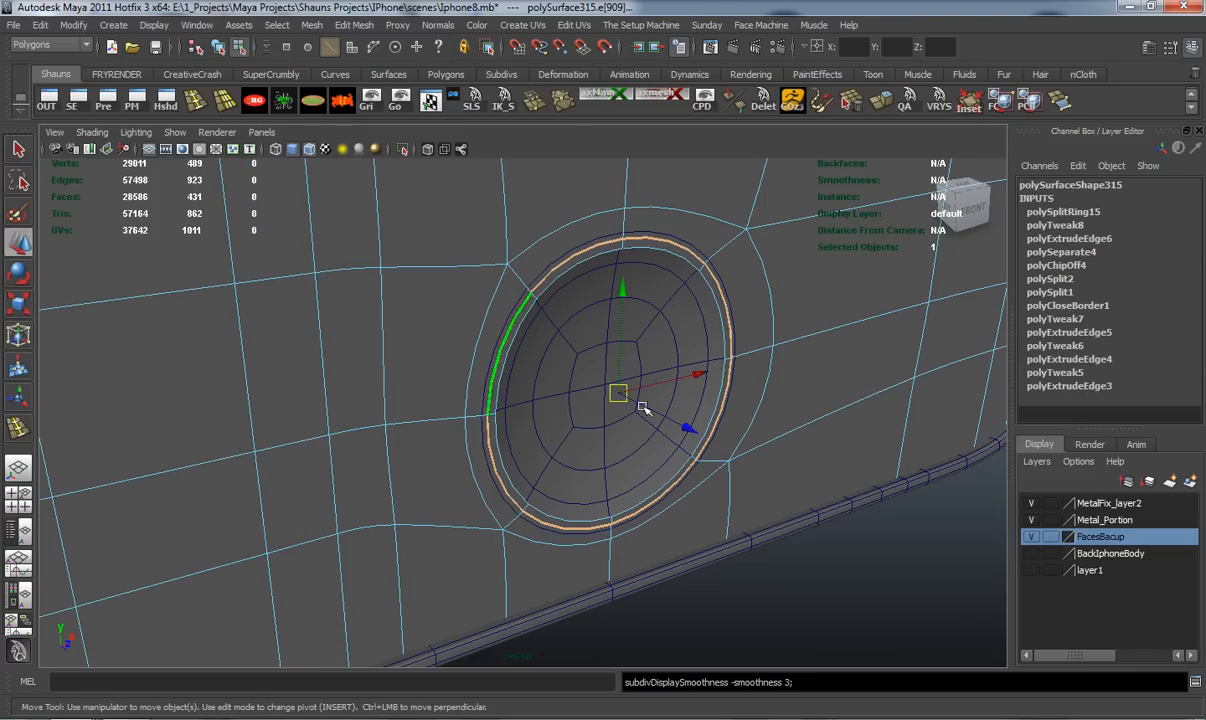
left_click(845, 588)
Insert a vertical edge loop just right of the home-button hole in the front body and flatten it along X
left_click_drag(628, 410, 588, 422, "alt")
scroll(549, 393, "down", 4)
scroll(549, 393, "up", 1)
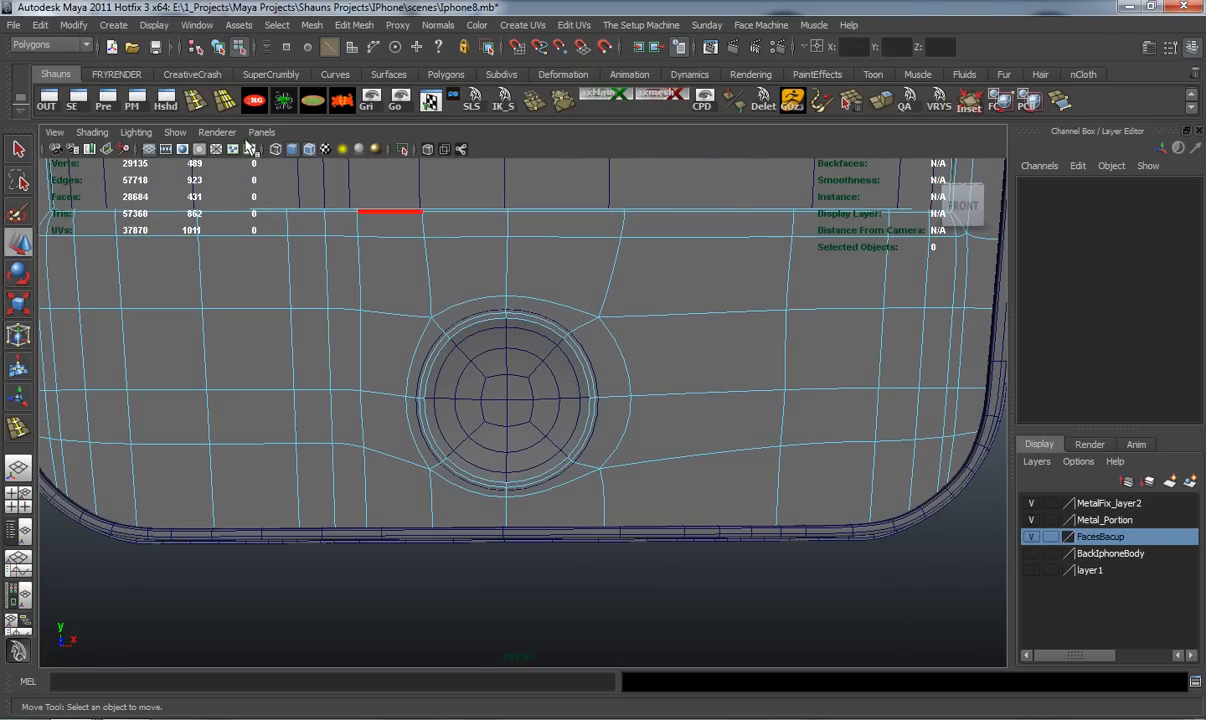
left_click(197, 102)
key("1")
mouse_move(644, 211)
left_mouse_down()
mouse_move(634, 213)
mouse_move(666, 218)
left_mouse_up()
key("r")
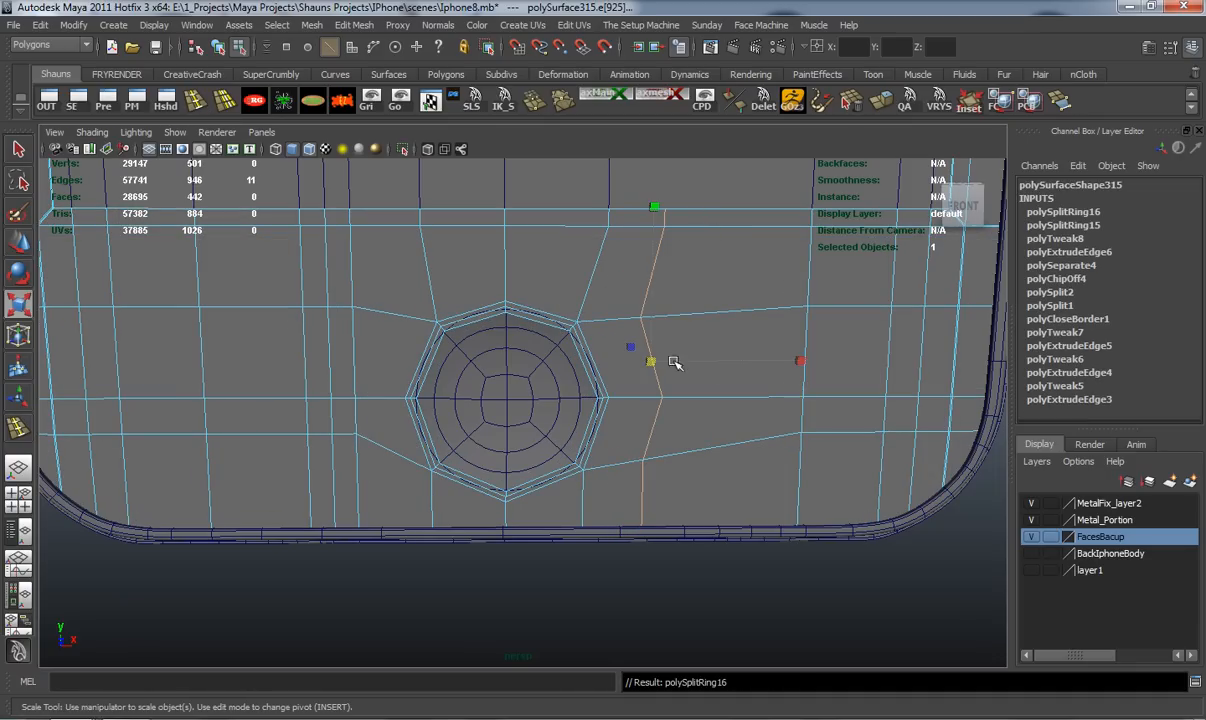
left_click_drag(799, 362, 660, 358)
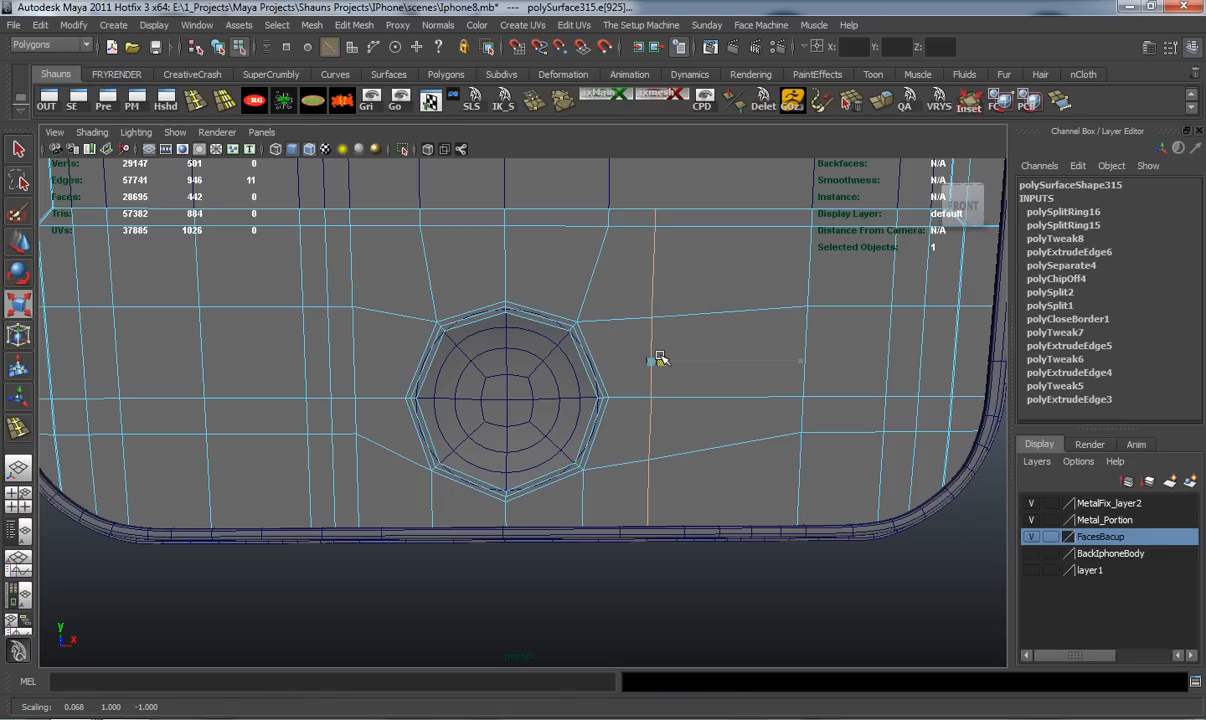
Insert a second vertical edge loop farther right of the home-button hole, smooth-preview the body and return to object mode
key("y")
left_click_drag(698, 210, 741, 225)
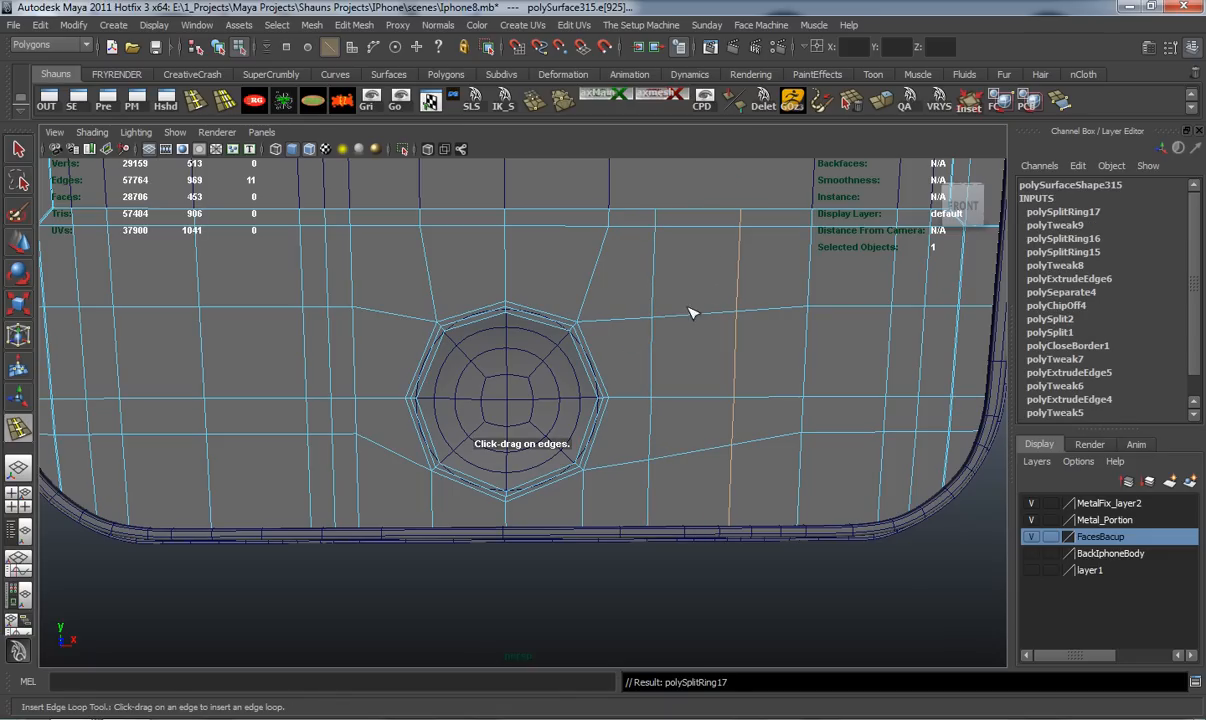
key("w")
key("3")
right_click_drag(577, 331, 635, 315)
Move the home-button piece to Translate Z 0.04 and scale it uniformly down to 0.948
left_click(573, 584)
scroll(551, 487, "down", 5)
left_click_drag(551, 487, 581, 439, "alt")
scroll(562, 474, "up", 5)
left_click(561, 473)
scroll(584, 437, "up", 3)
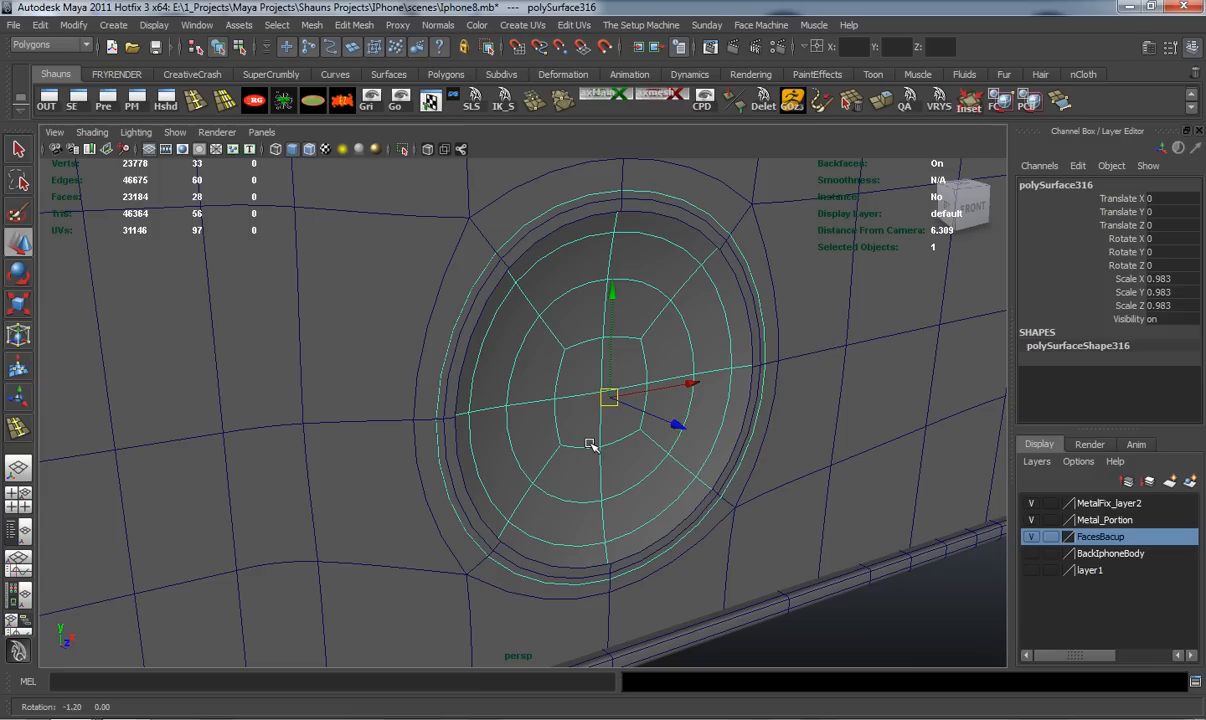
left_click_drag(676, 425, 678, 425)
key("r")
left_click_drag(614, 399, 548, 373)
Extrude the home button's outer border edge loop slightly backward into the body and smooth-preview the piece
right_click_drag(548, 371, 533, 345)
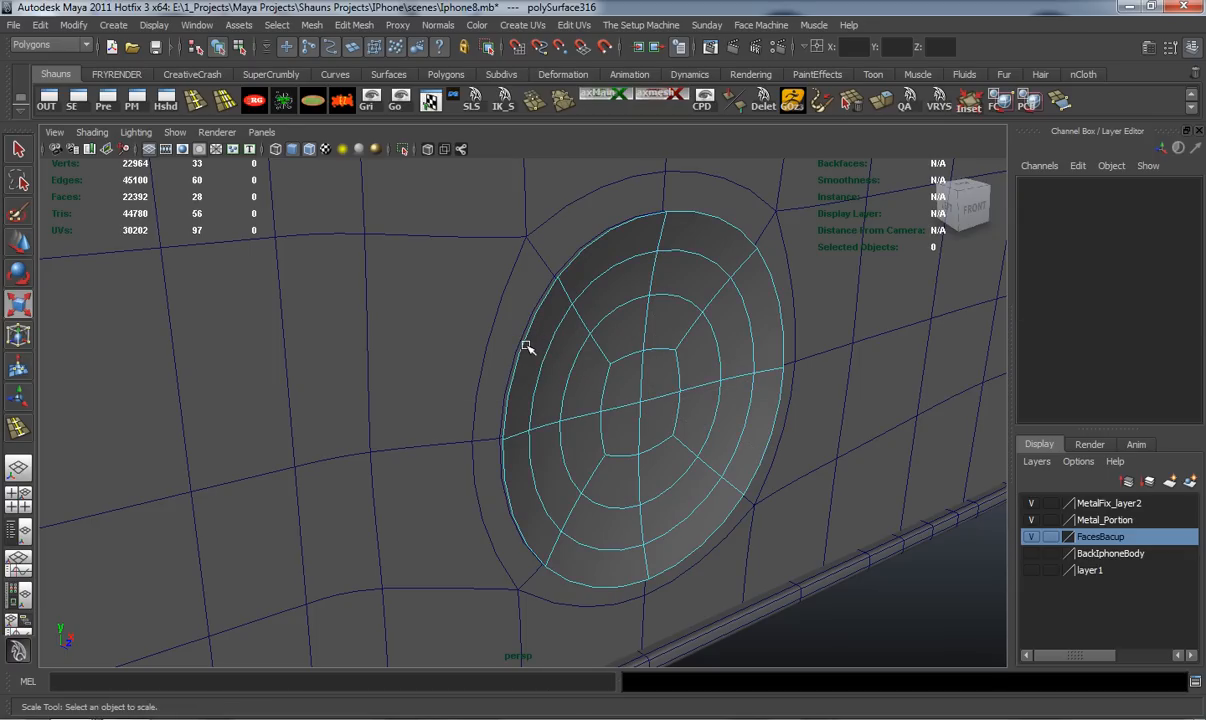
double_click(528, 346)
key("1")
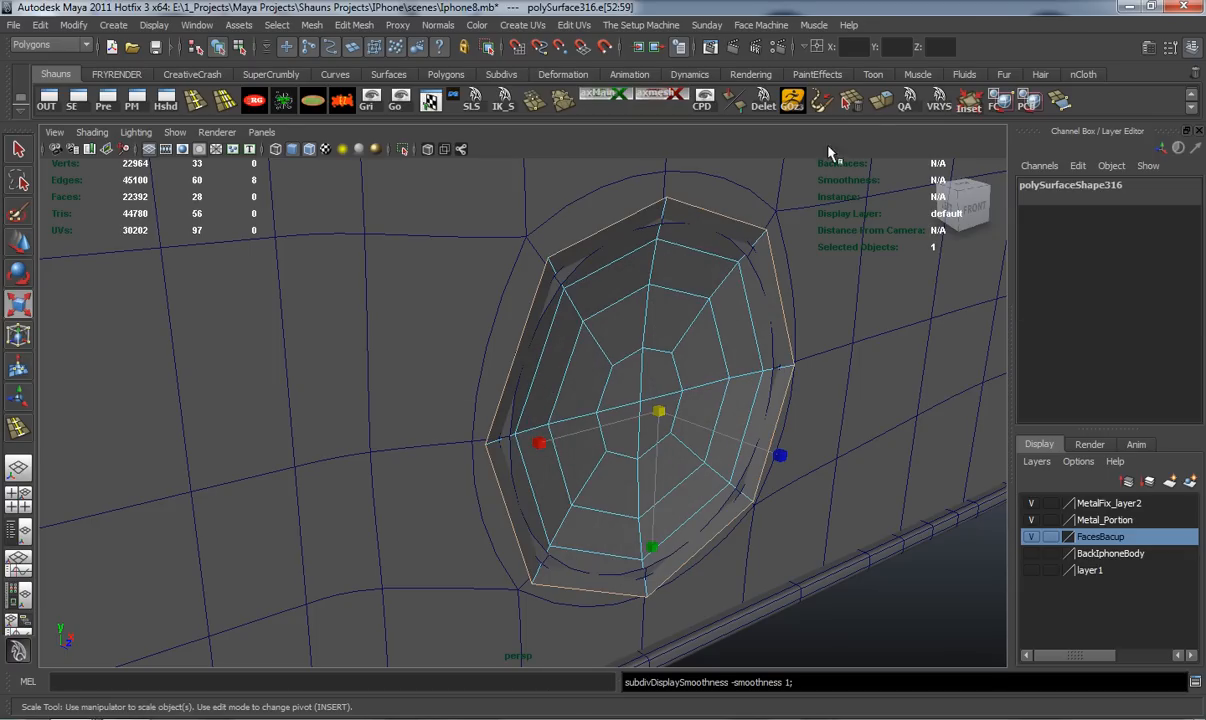
left_click(831, 97)
key("w")
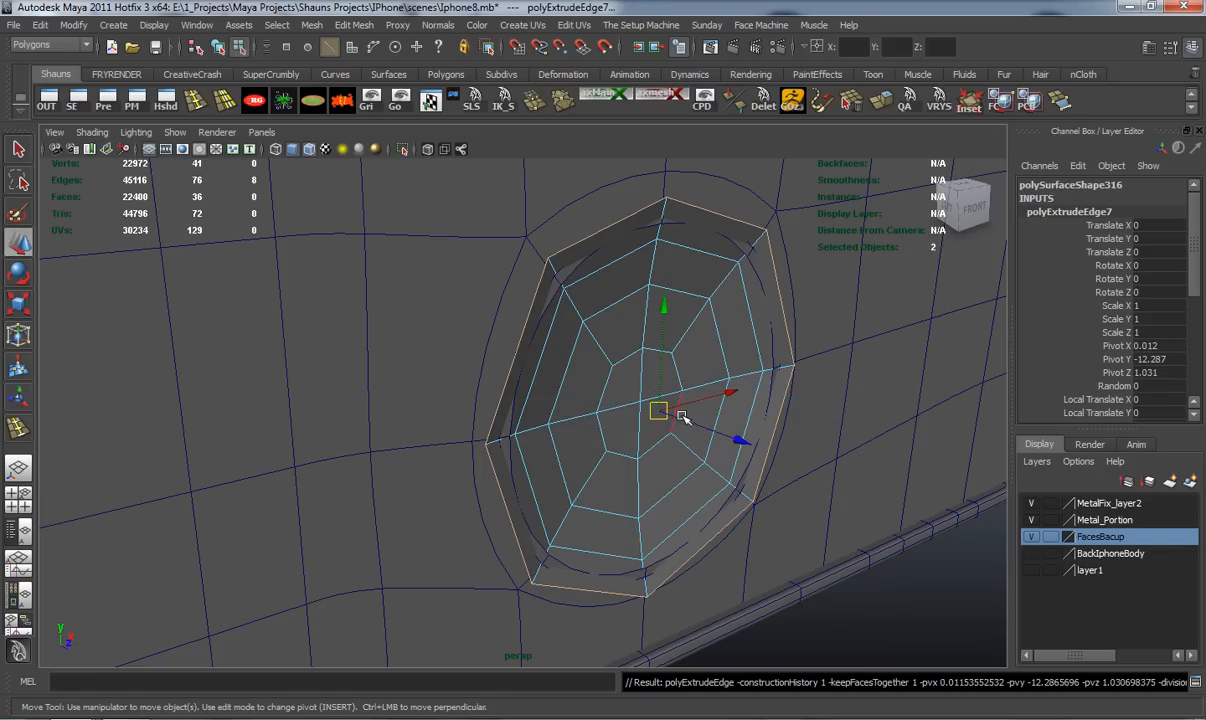
left_click_drag(744, 440, 737, 438)
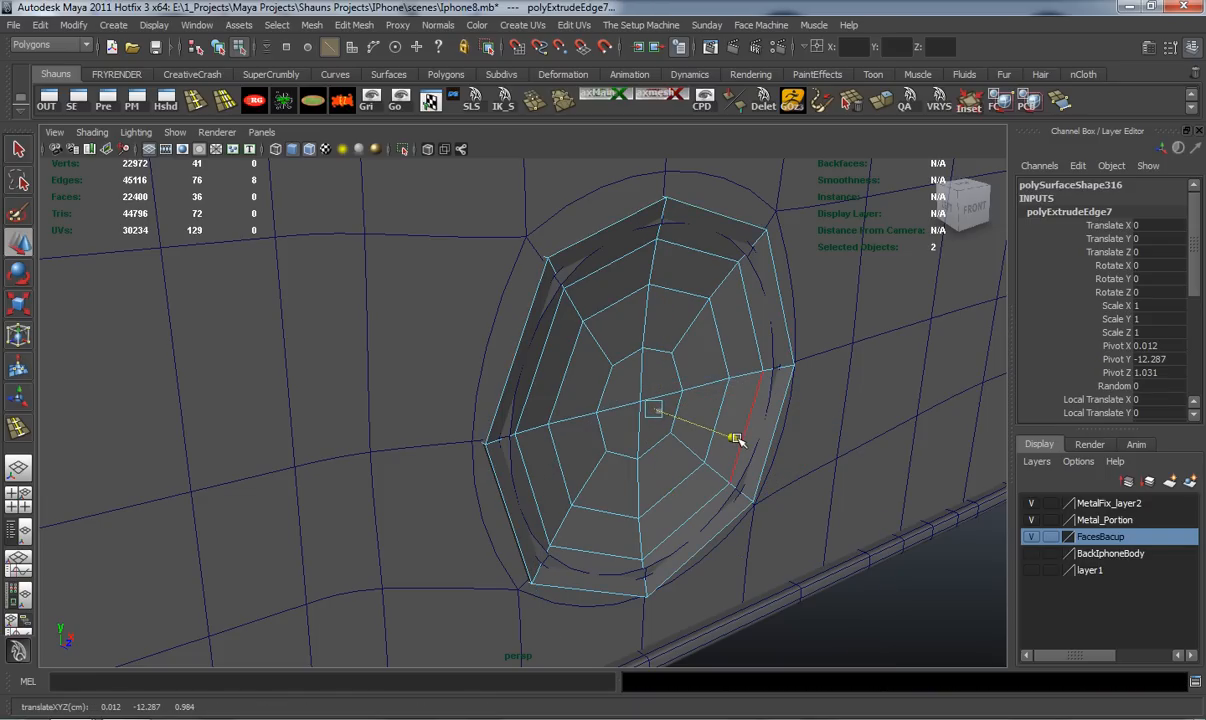
key("3")
right_click_drag(573, 328, 645, 309)
left_click(896, 615)
Insert a supporting edge loop on the home button's extruded side wall and check it in smooth preview
left_click_drag(665, 495, 640, 470, "alt")
middle_click_drag(640, 470, 579, 460, "alt")
left_click_drag(579, 460, 571, 461, "alt")
left_click(571, 461)
key("1")
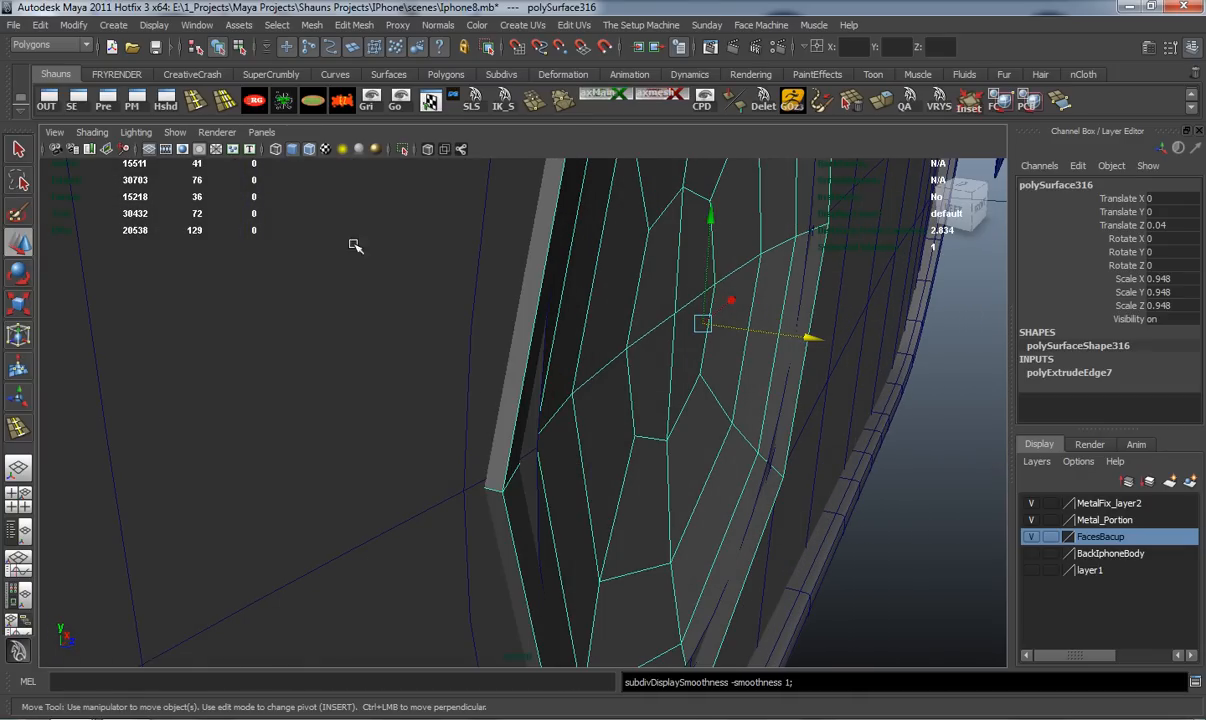
left_click(195, 99)
left_click_drag(493, 489, 491, 490)
key("w")
key("3")
right_click_drag(595, 409, 640, 388)
scroll(688, 460, "down", 5)
left_click_drag(711, 493, 703, 530, "alt")
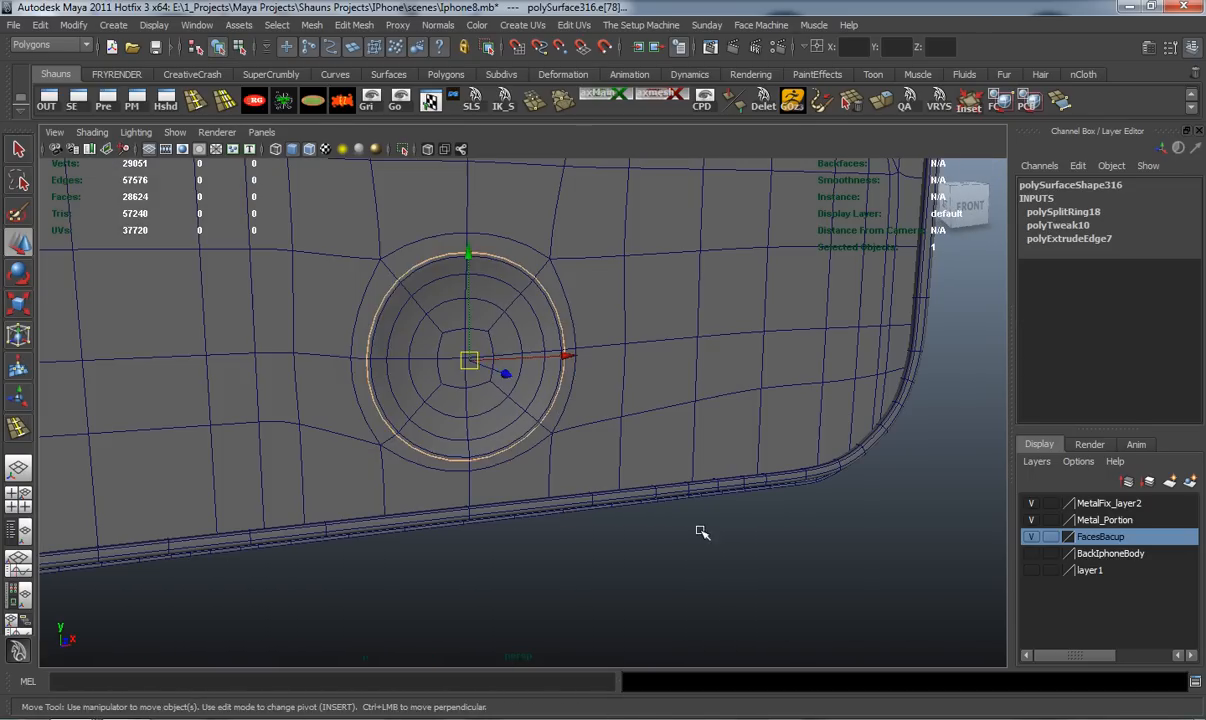
left_click(703, 530)
Duplicate the perforated speaker grille on the bottom end of the phone
scroll(560, 457, "down", 5)
scroll(505, 430, "down", 5)
mouse_move(503, 404)
left_mouse_down("alt")
mouse_move(511, 436)
mouse_move(517, 399)
left_mouse_up("alt")
scroll(525, 440, "up", 4)
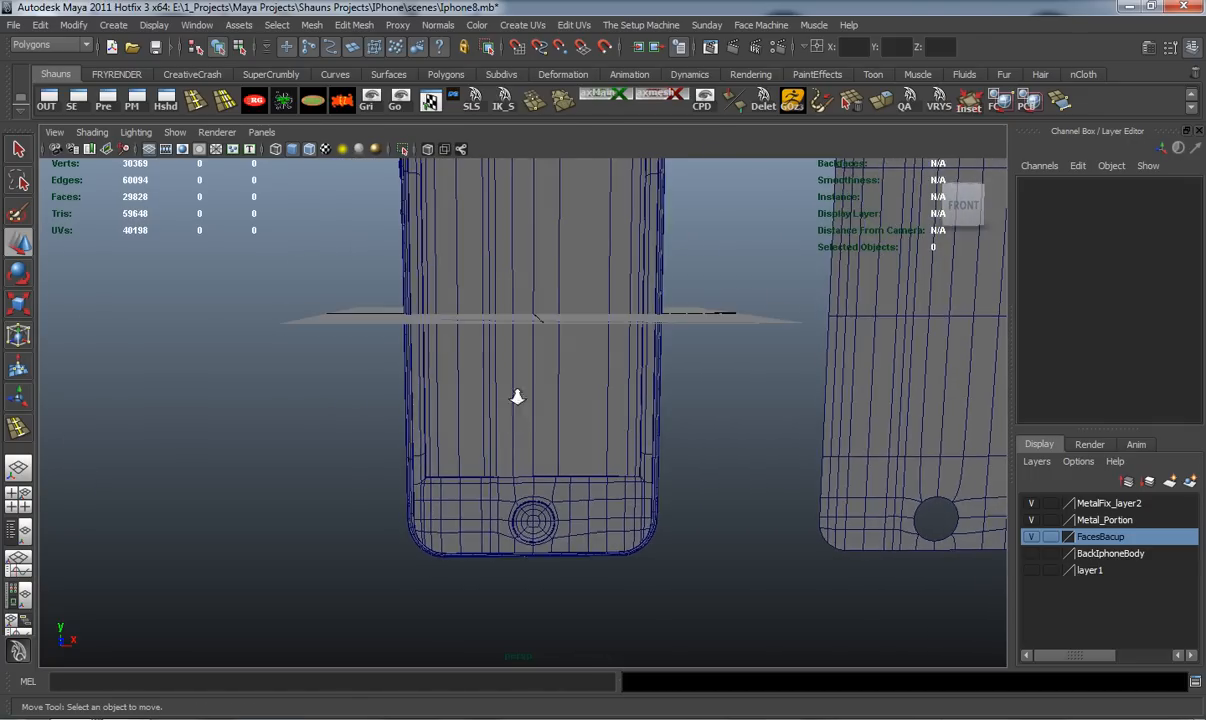
scroll(525, 398, "down", 4)
mouse_move(558, 464)
left_mouse_down("alt")
mouse_move(549, 363)
mouse_move(573, 458)
left_mouse_up("alt")
scroll(732, 372, "up", 5)
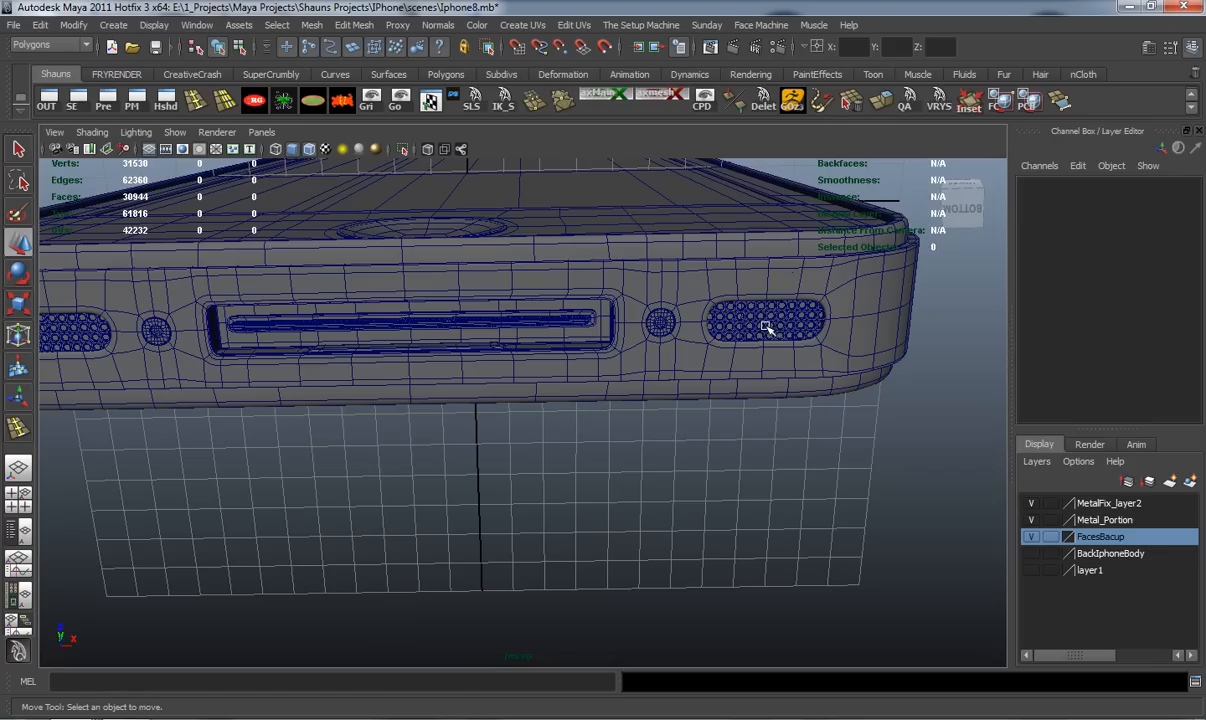
left_click(765, 327)
left_click_drag(565, 287, 568, 371, "alt")
scroll(570, 417, "down", 5)
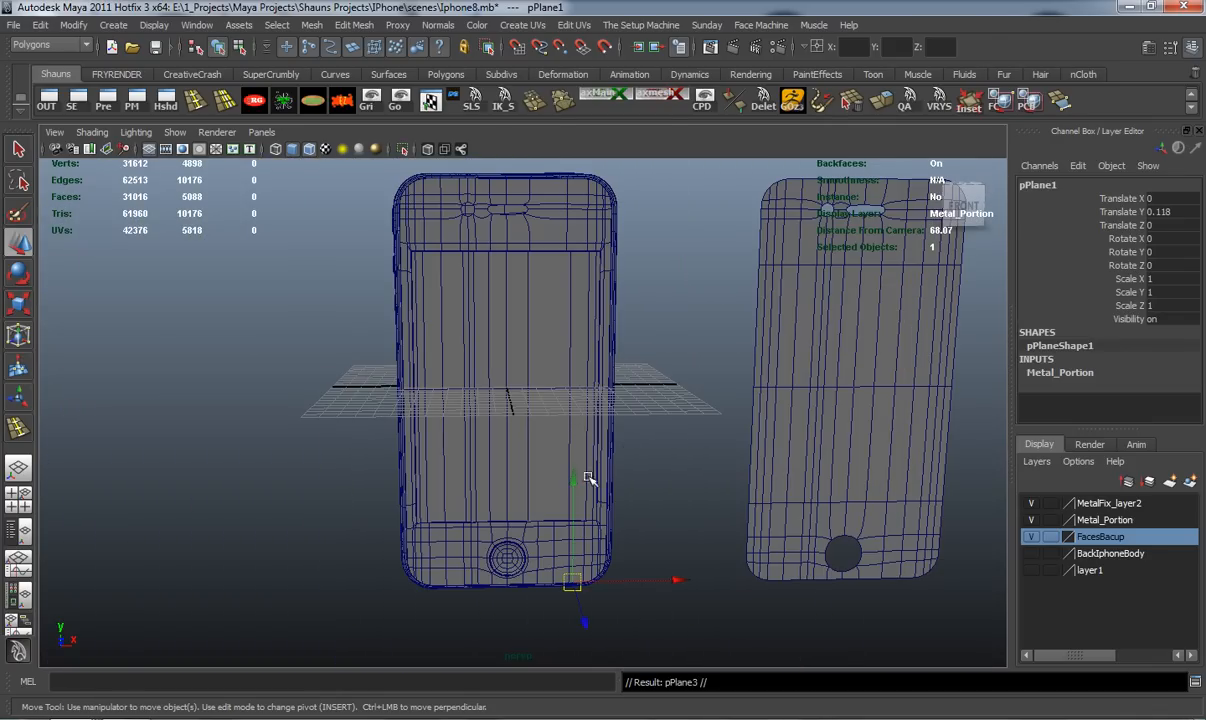
Move the duplicated grille up to the front of the phone, near the earpiece area
left_click_drag(541, 132, 541, 130)
middle_click_drag(604, 258, 628, 341, "alt")
scroll(628, 341, "up", 3)
left_click_drag(780, 399, 634, 455)
Rotate the duplicated grille to face the front, with Rotate X set to 90
key("e")
left_click_drag(598, 308, 792, 412)
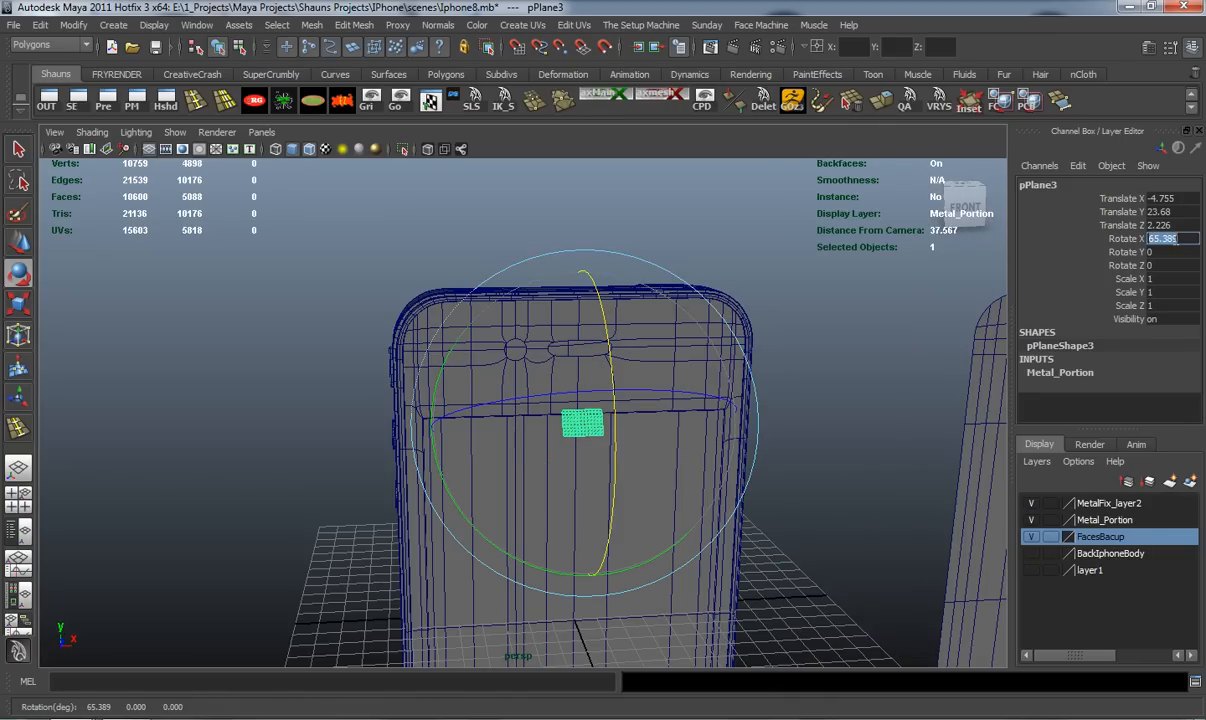
key("Return")
Position the grille inside the earpiece slot, at about Translate Y 26.4 and Translate Z 0.68
left_click_drag(520, 382, 534, 403, "alt")
scroll(520, 390, "up", 4)
scroll(534, 403, "up", 3)
key("w")
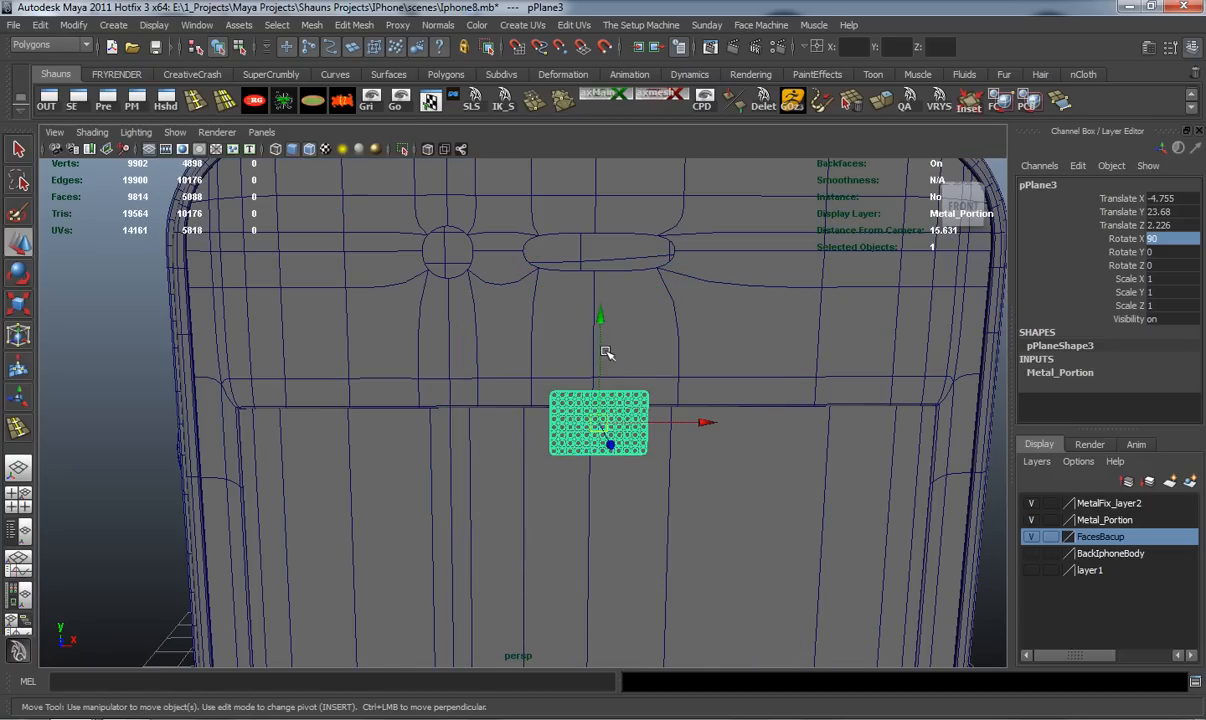
left_click_drag(603, 304, 597, 155)
left_click_drag(597, 146, 628, 419, "alt")
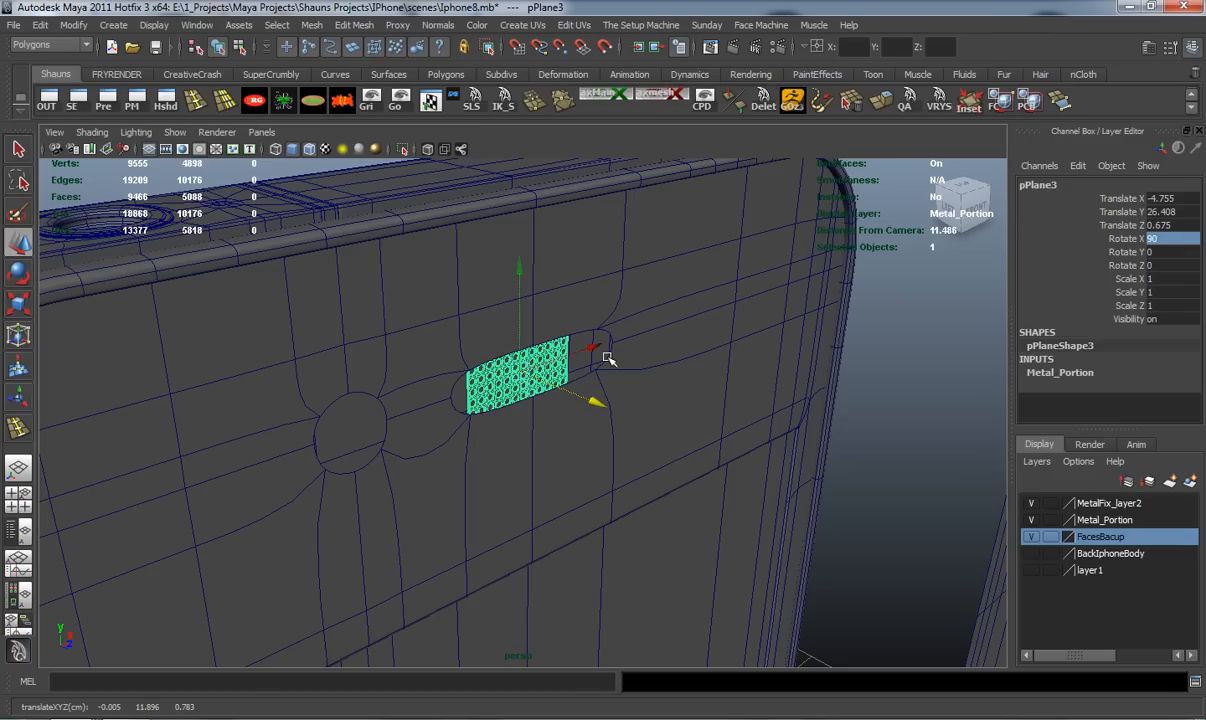
left_click_drag(608, 358, 493, 372, "alt")
right_click_drag(493, 372, 608, 410, "alt")
middle_click_drag(608, 410, 614, 363, "alt")
Extrude the border edge loop of the earpiece slot and scale it slightly inward to form a rim
right_click_drag(614, 363, 618, 314)
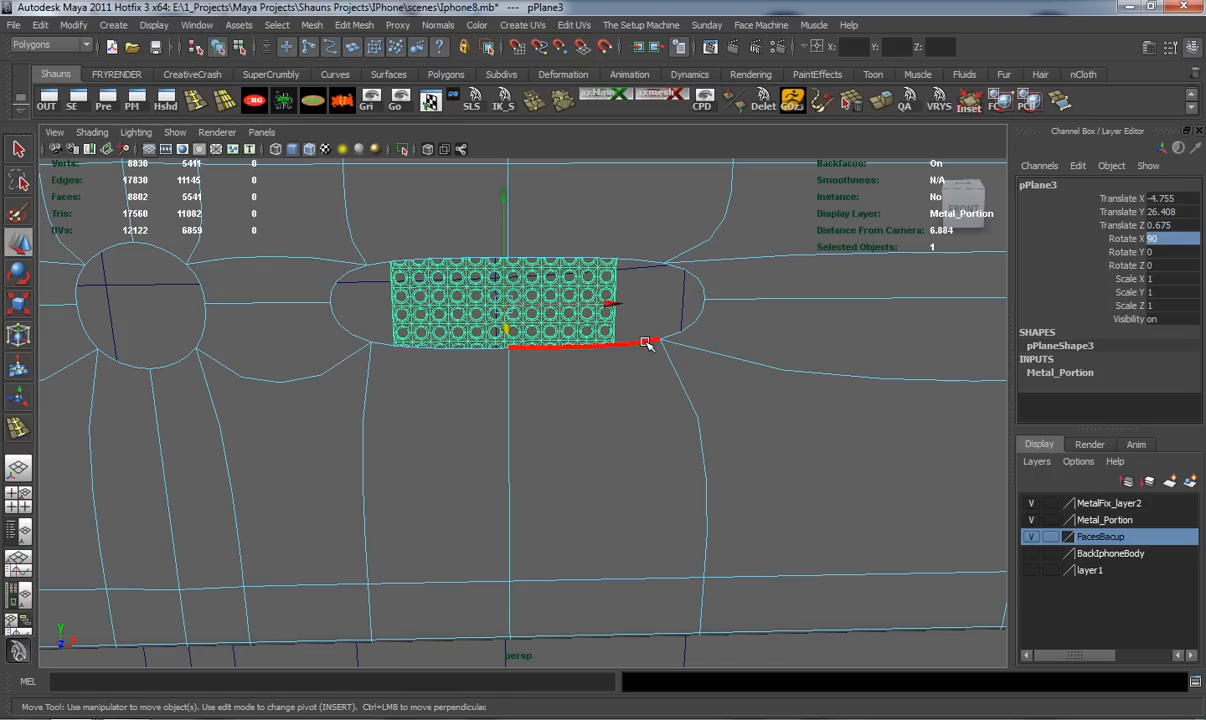
left_click(645, 344)
double_click(456, 360)
left_click_drag(493, 412, 520, 433, "alt")
right_click_drag(520, 433, 488, 409, "alt")
left_click_drag(488, 409, 666, 392, "alt")
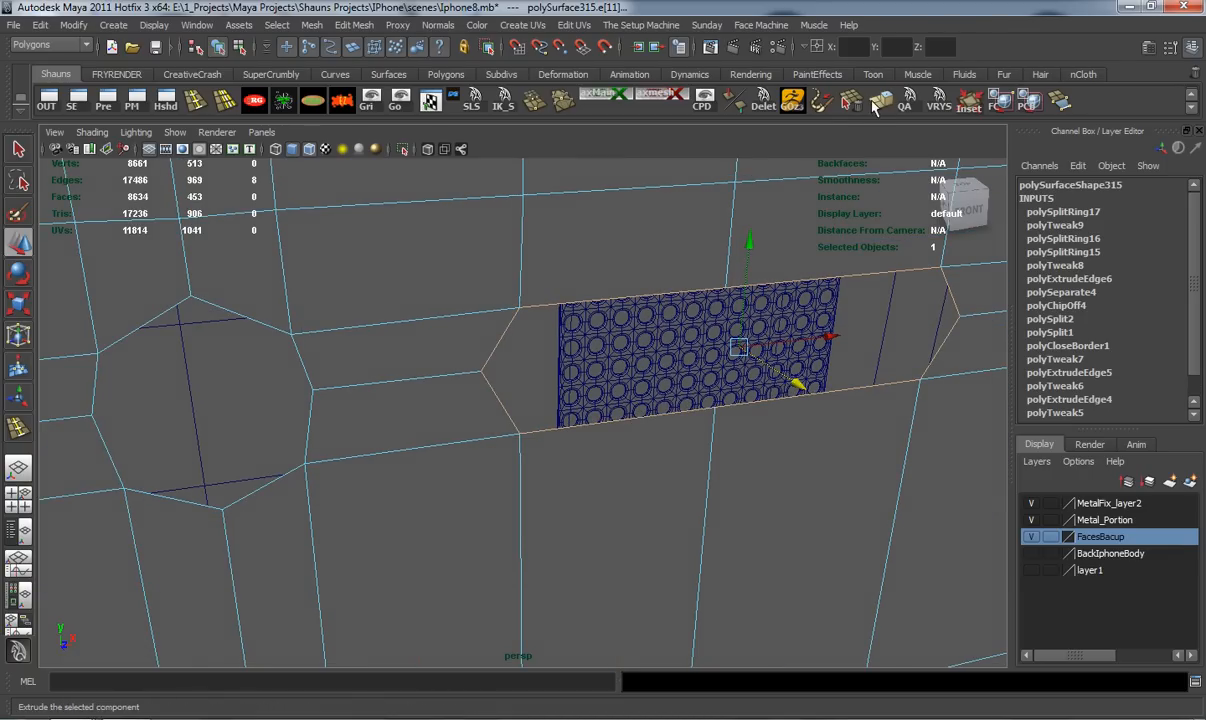
right_click_drag(727, 343, 716, 352, "shift")
middle_click_drag(830, 322, 793, 344, "alt")
left_click(783, 345)
left_click_drag(694, 378, 668, 388, "alt")
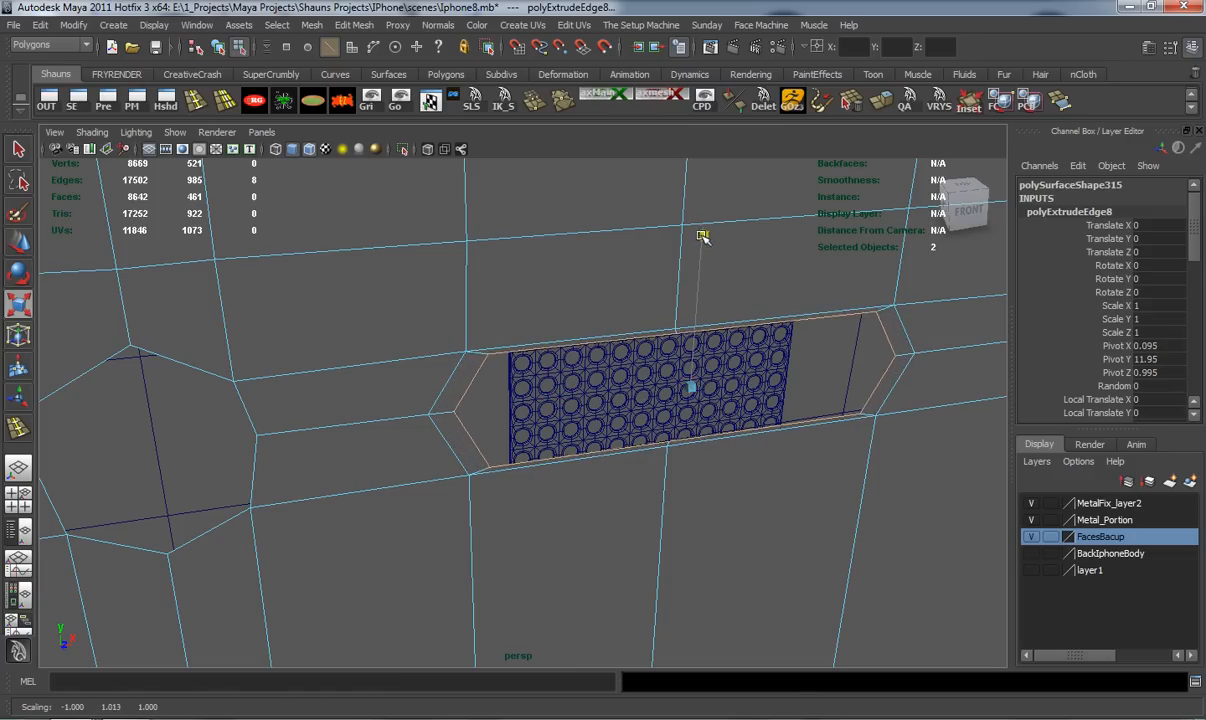
Move the earpiece slot's inner rim loop slightly backward into the body
left_click_drag(697, 255, 678, 383, "alt")
key("w")
left_click_drag(838, 344, 758, 399)
Extrude the earpiece slot's inner edge loop again and push it deeper into the body to form a side wall
key("t")
mouse_move(654, 382)
left_mouse_down("alt")
mouse_move(843, 415)
mouse_move(616, 397)
mouse_move(632, 379)
left_mouse_up("alt")
key("w")
left_click_drag(668, 336, 505, 328, "alt")
key("r")
left_click_drag(515, 173, 617, 338)
key("3")
key("1")
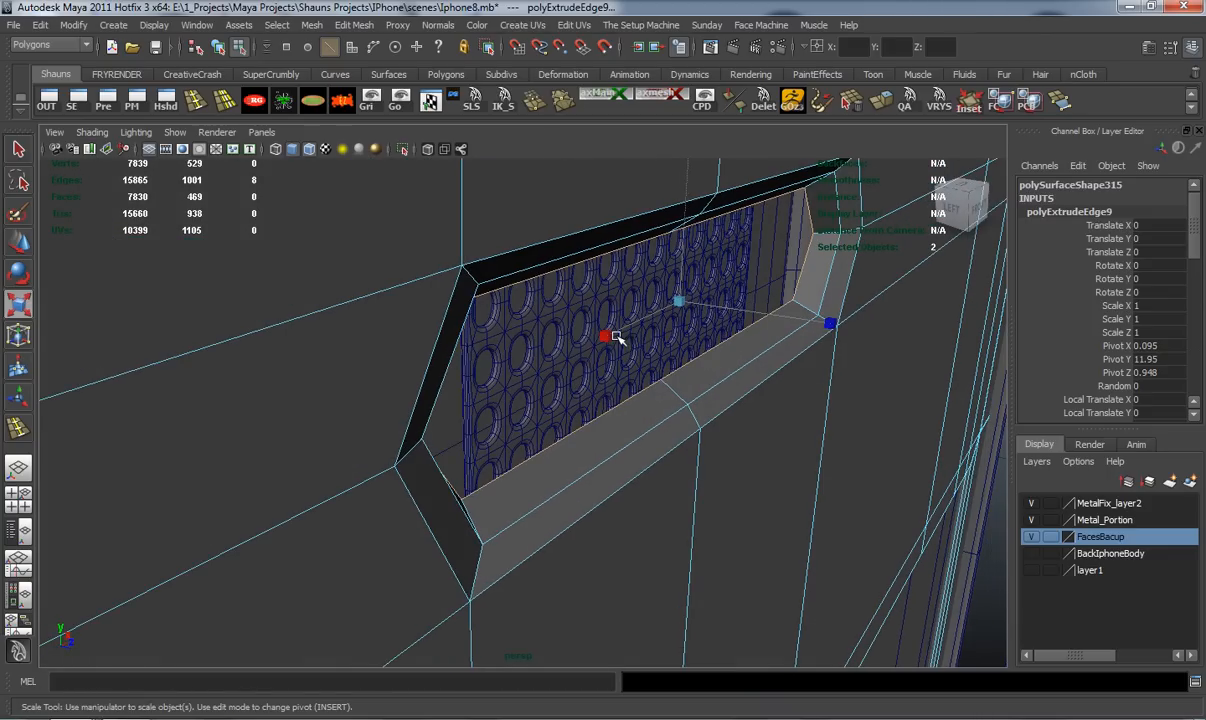
key("w")
left_click_drag(780, 316, 771, 314)
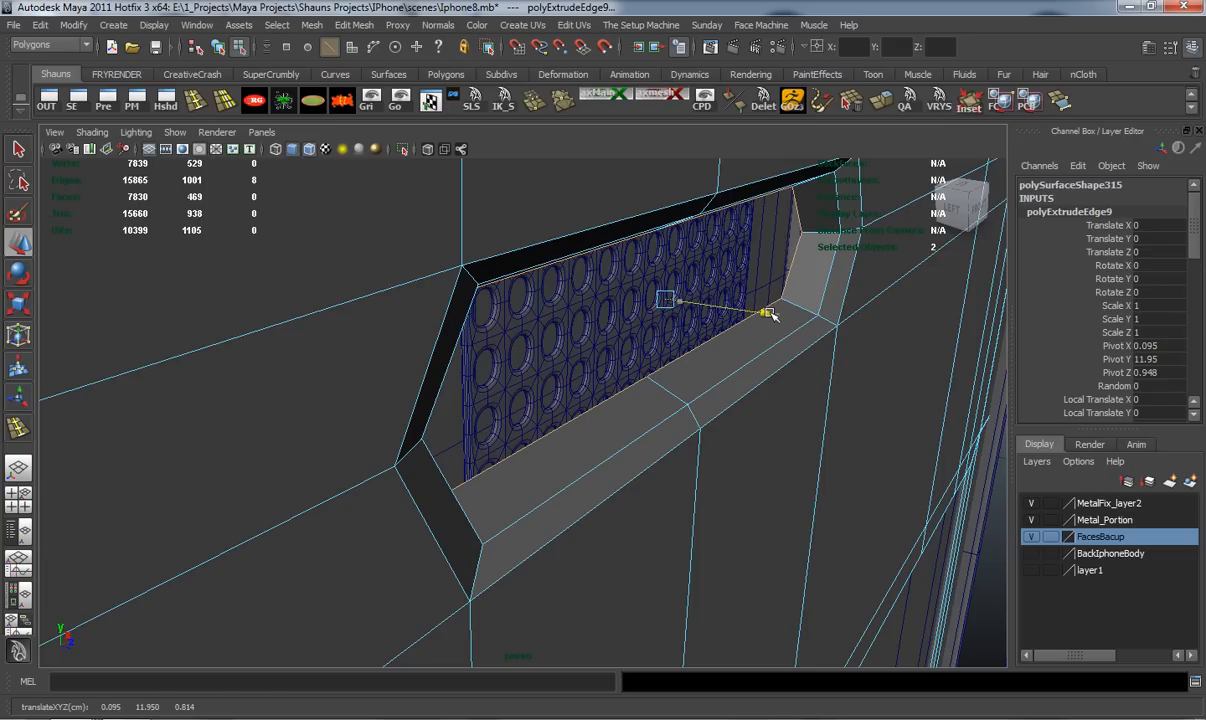
Extrude the slot's inner edge loop once more and move it a small distance back as a supporting edge
key("ctrl+e")
left_click_drag(703, 334, 713, 334, "alt")
key("w")
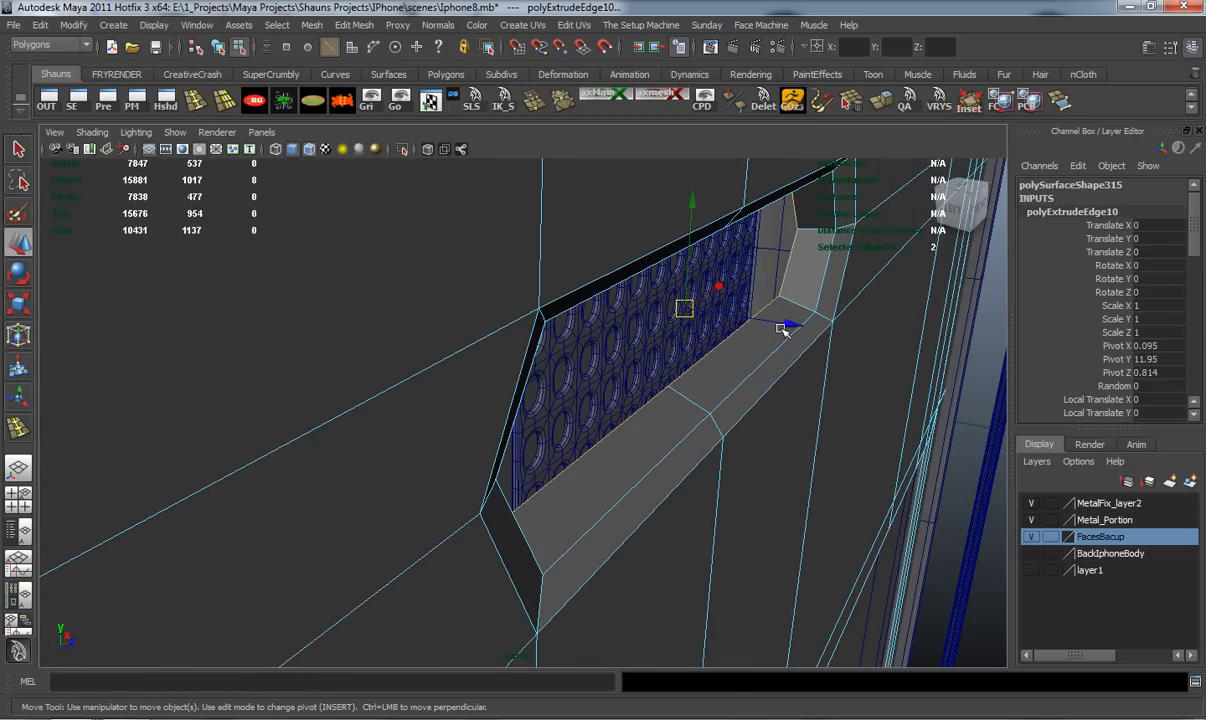
left_click_drag(789, 323, 782, 323)
Extrude the slot's rear edge loop and scale it slightly outward to form a narrow flange
key("r")
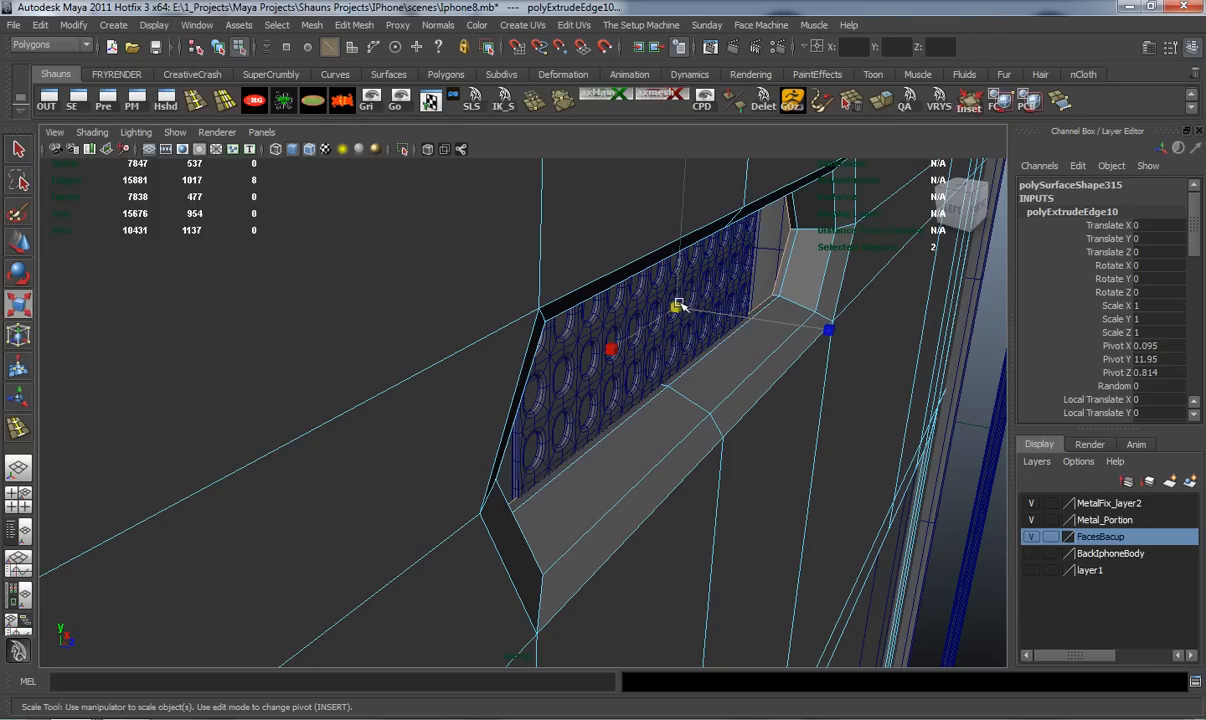
left_click_drag(677, 305, 686, 306)
key("ctrl+z")
key("g")
key("r")
left_click_drag(678, 307, 715, 337)
Extrude the flange's edge loop and pull it backward past the grille to form a deep recess
key("g")
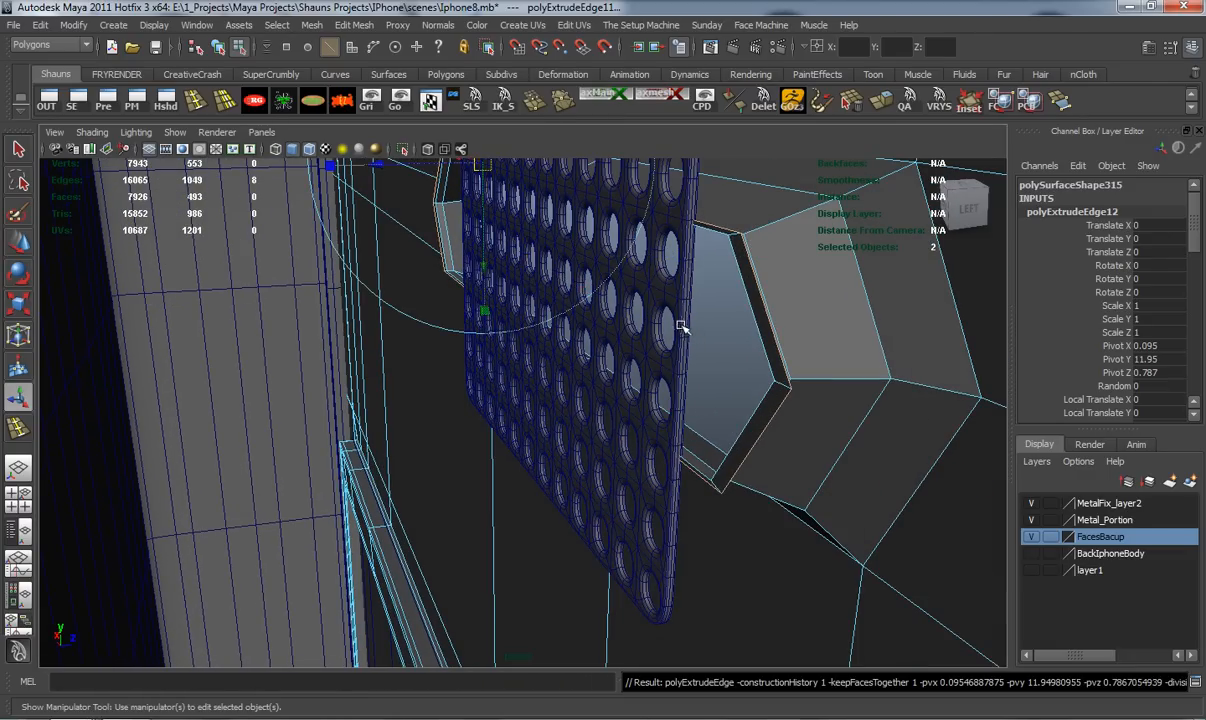
key("w")
left_click_drag(673, 299, 540, 307, "alt")
left_click_drag(627, 320, 601, 340)
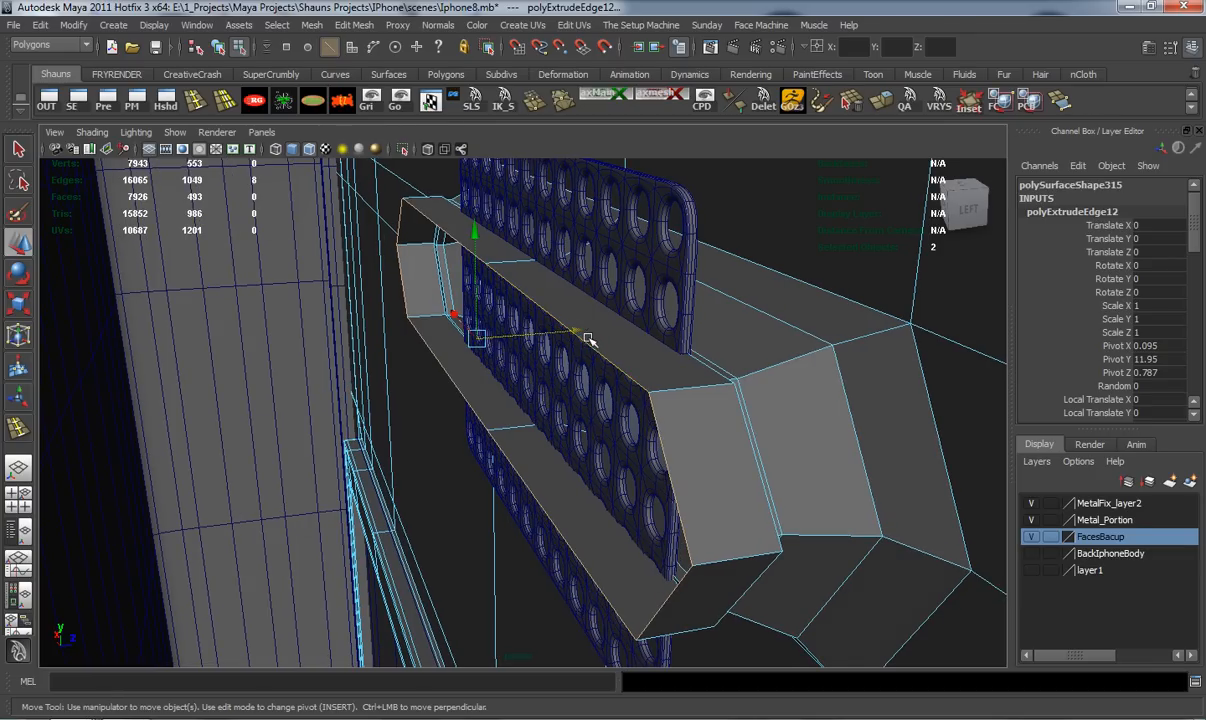
left_click_drag(578, 347, 586, 344, "alt")
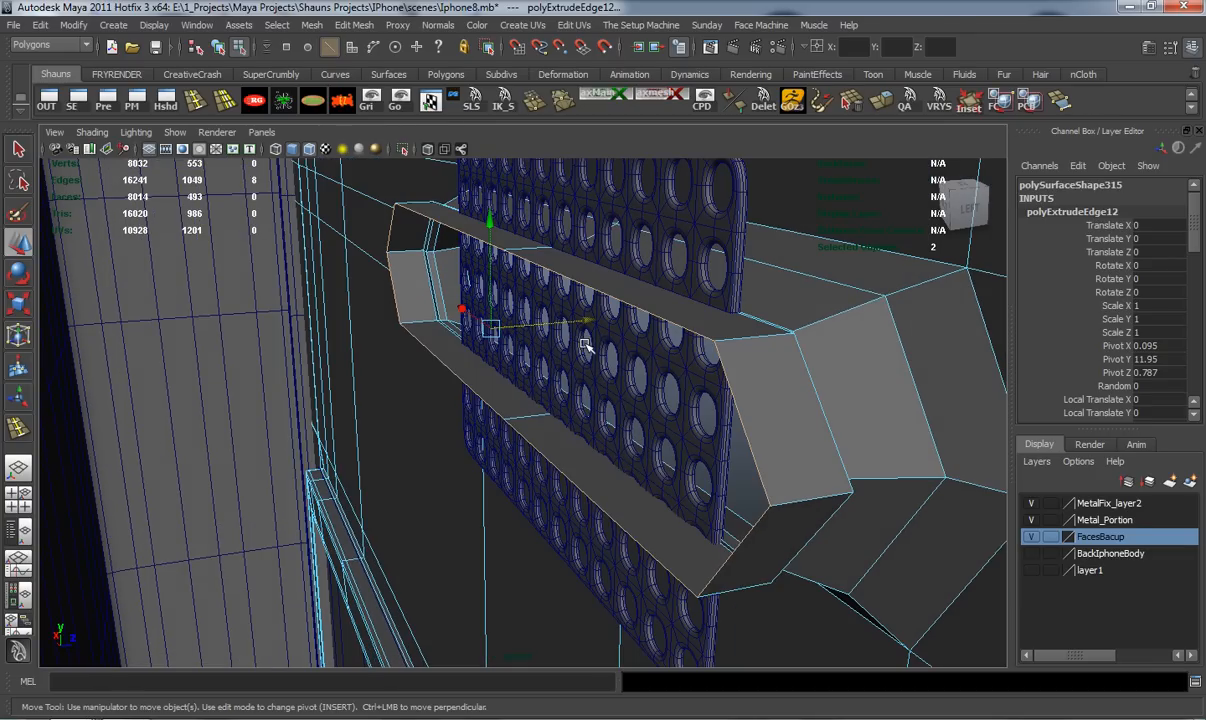
Fill the open back end of the earpiece recess with a face, inspect that face and clear the selection
left_click_drag(548, 291, 437, 228, "alt")
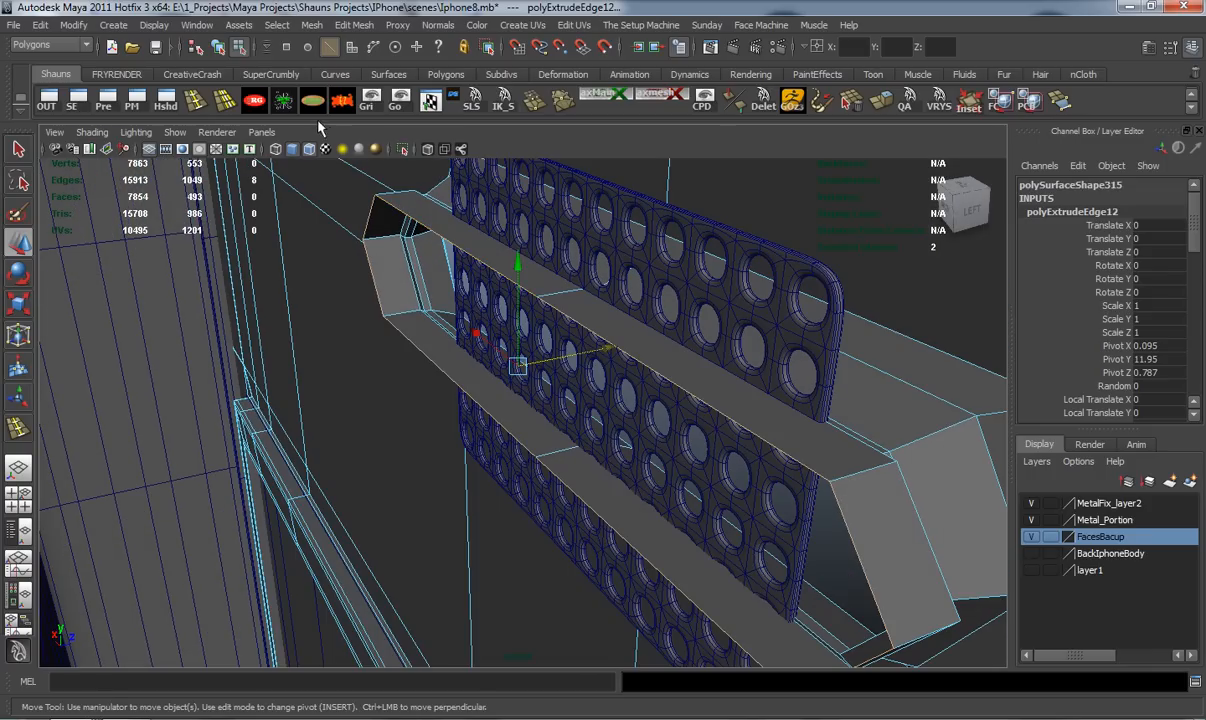
left_click(311, 25)
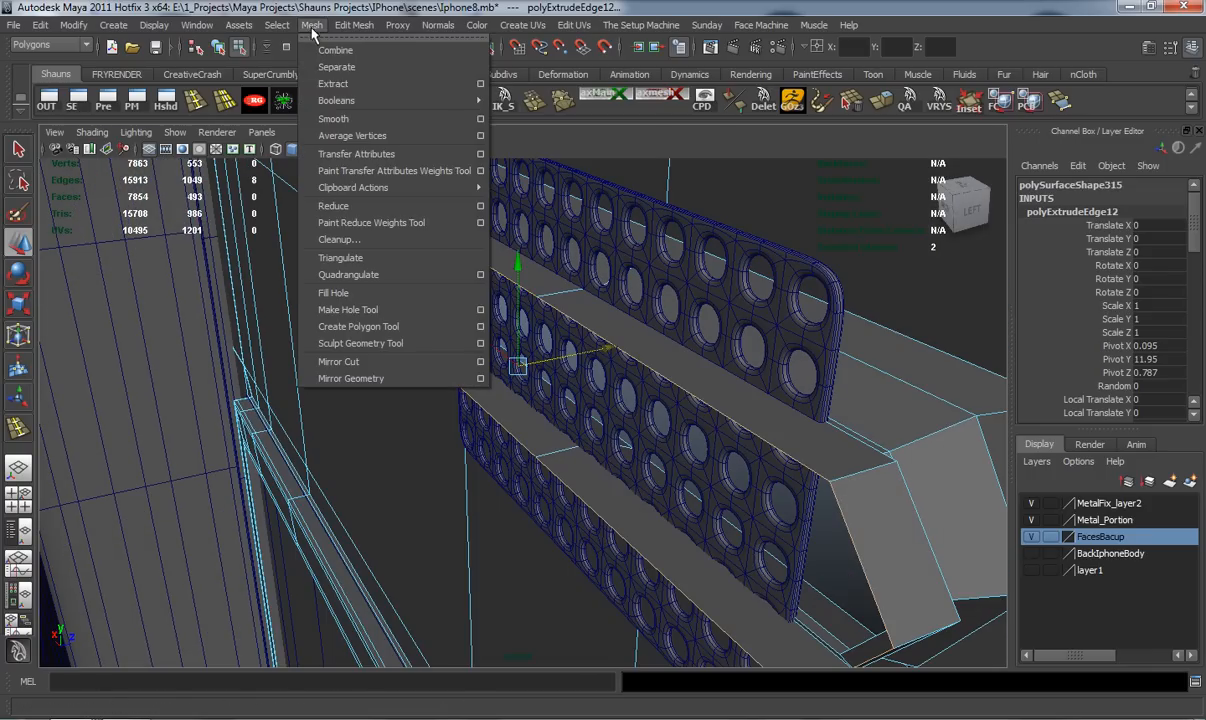
left_click(340, 294)
key("r")
left_click_drag(342, 291, 742, 153, "alt")
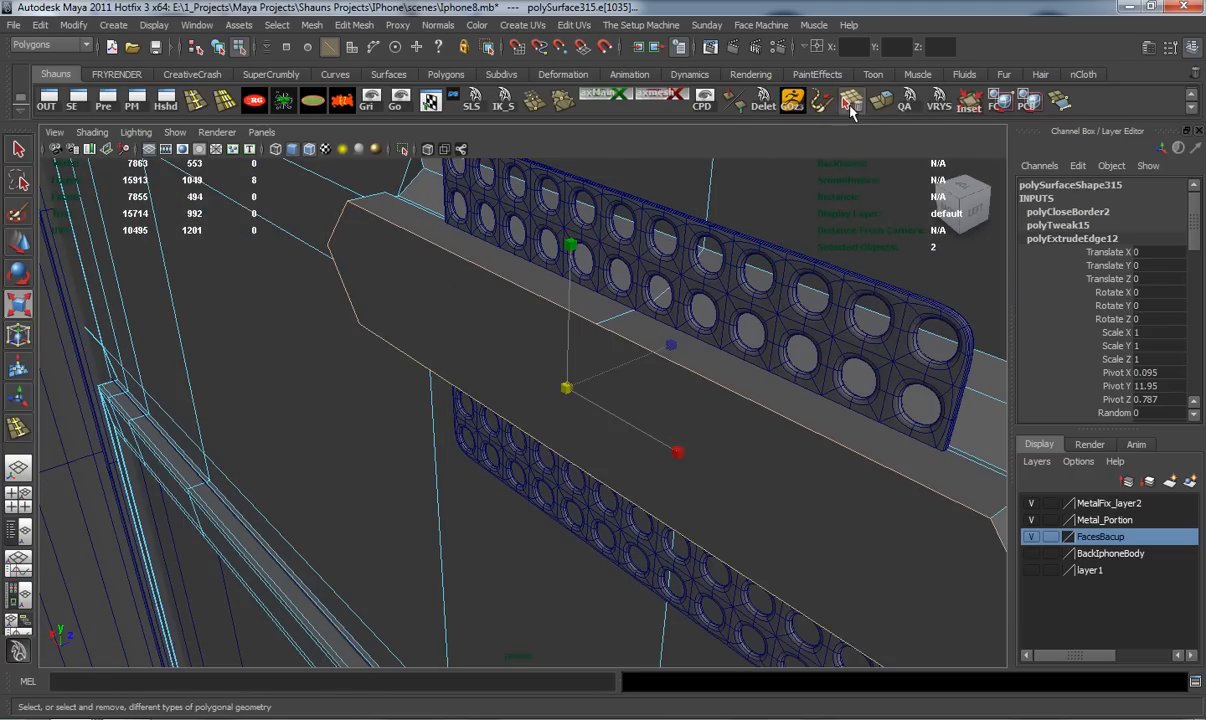
key("ctrl+F11")
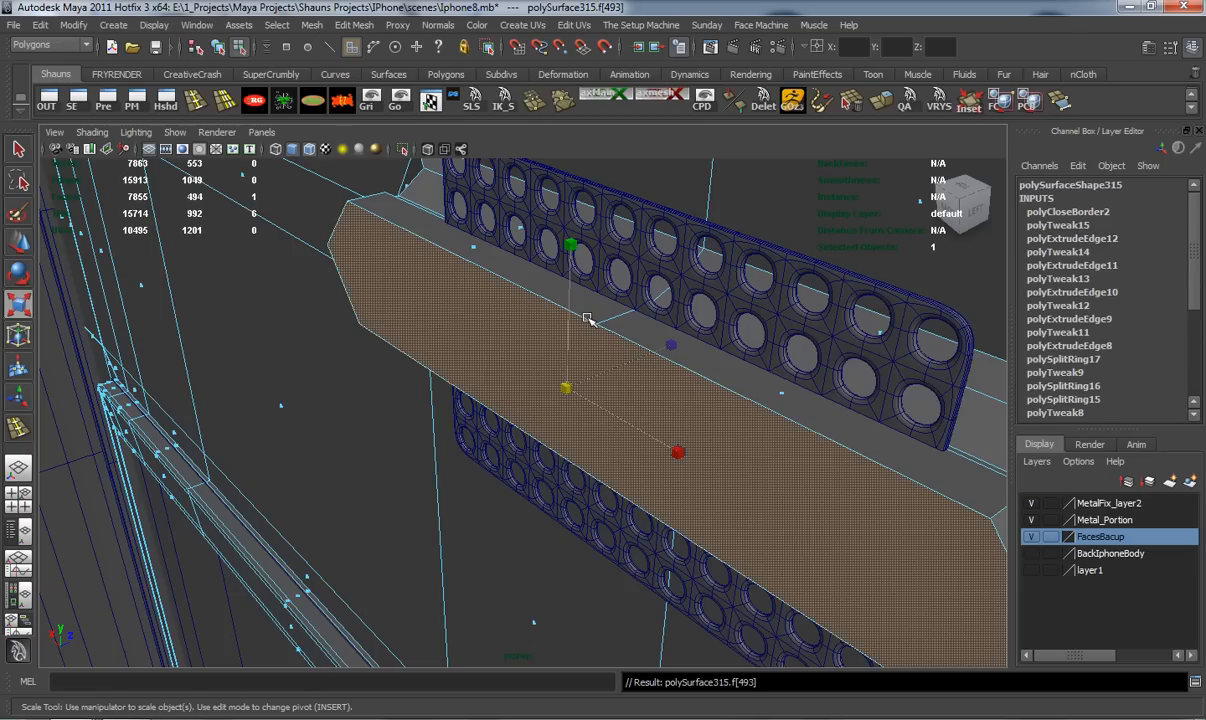
scroll(581, 315, "down", 10)
left_click(663, 274)
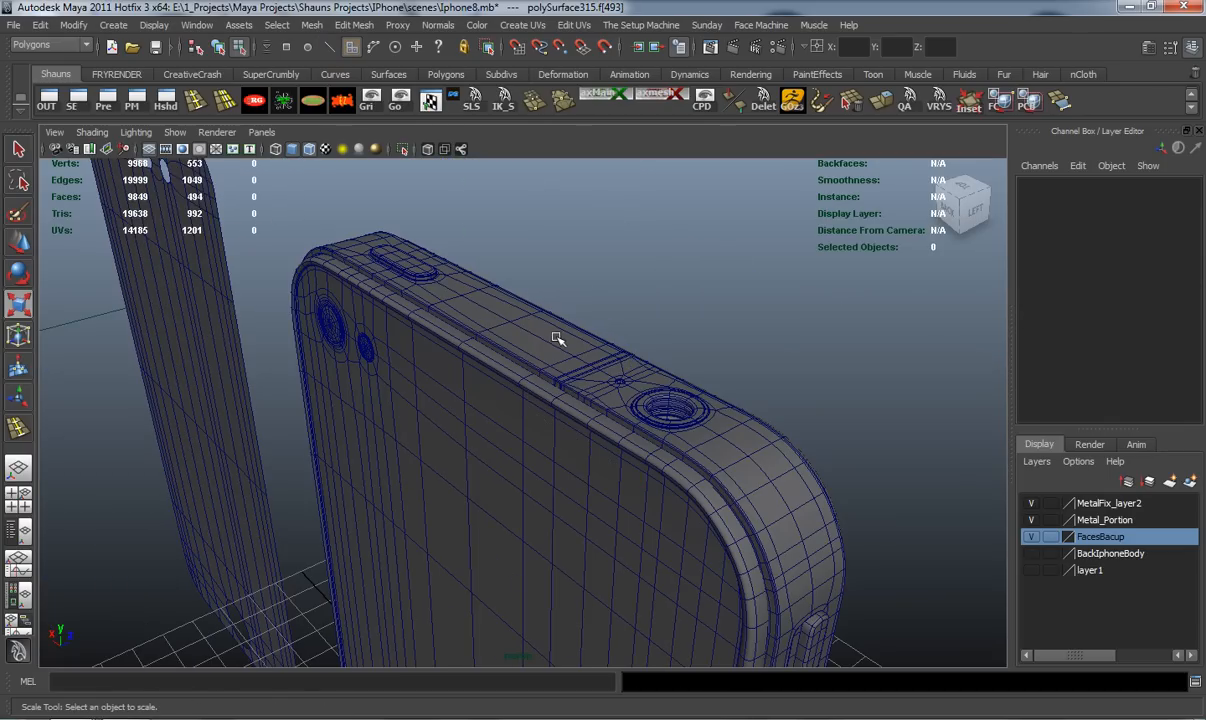
Split the recess's back face vertically with the Split Polygon tool, joining the middle vertices of its two long edges
scroll(558, 336, "up", 10)
left_click_drag(558, 336, 612, 298, "alt")
middle_click_drag(612, 298, 655, 263, "alt")
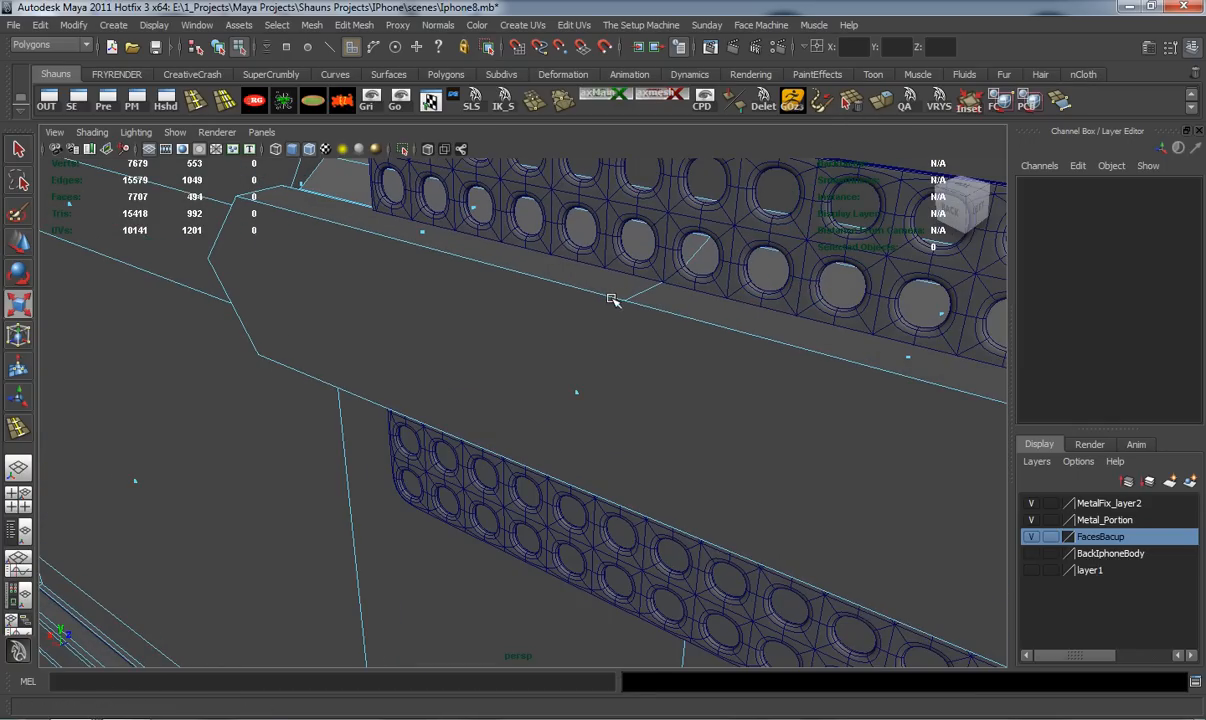
left_click(446, 74)
left_click(461, 103)
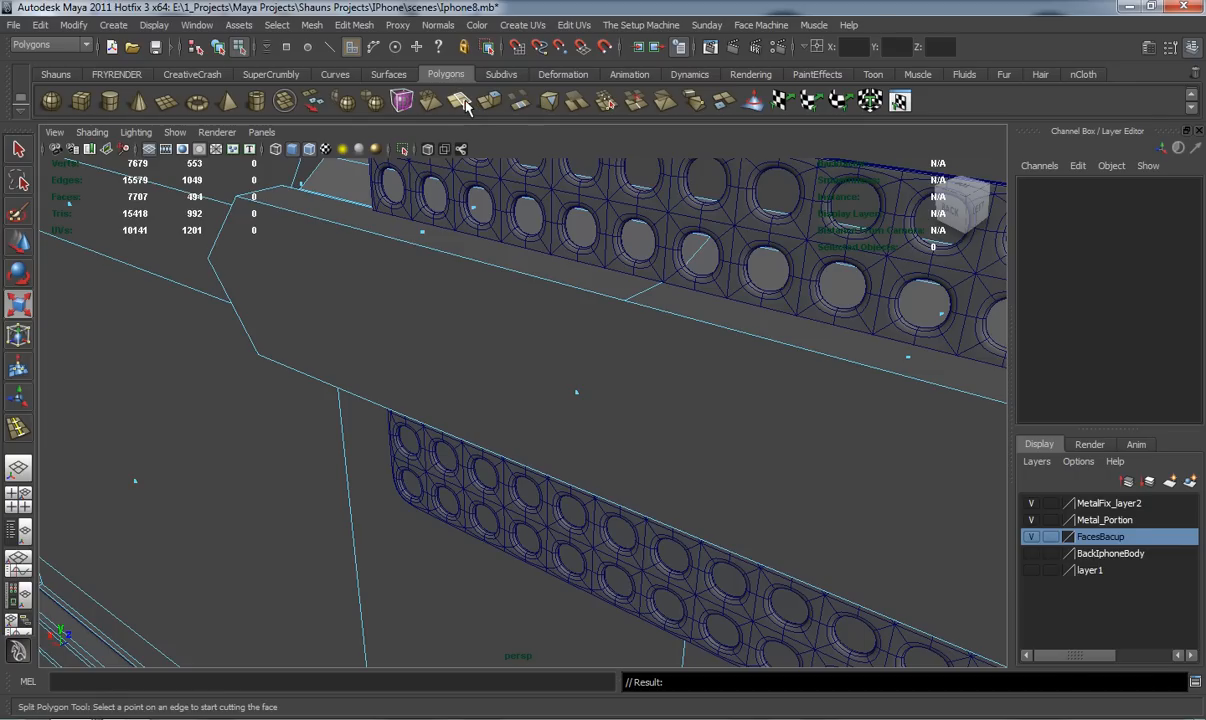
mouse_move(608, 296)
left_mouse_down()
mouse_move(635, 312)
mouse_move(616, 302)
mouse_move(615, 264)
mouse_move(608, 272)
left_mouse_up()
left_click(607, 273)
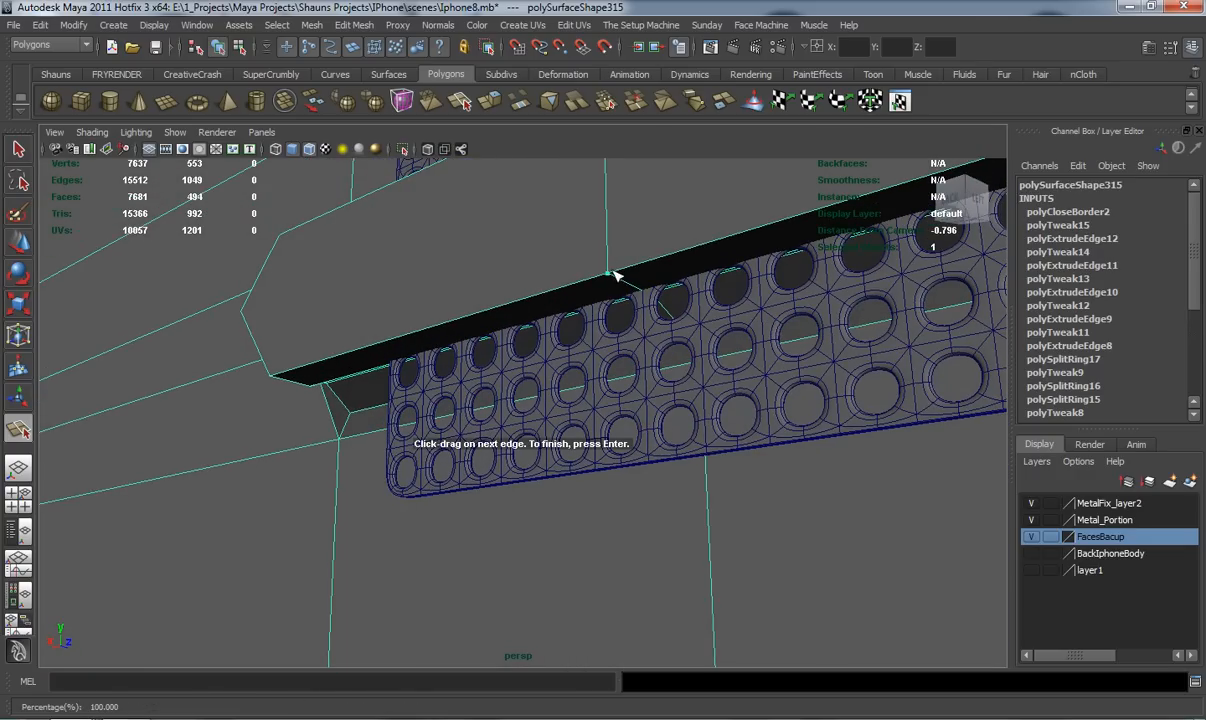
key("Return")
Split the recess's back face lengthwise, joining the middle vertices of its two pointed ends through the centre
left_click_drag(622, 248, 722, 306, "alt")
left_click_drag(539, 315, 507, 317, "alt")
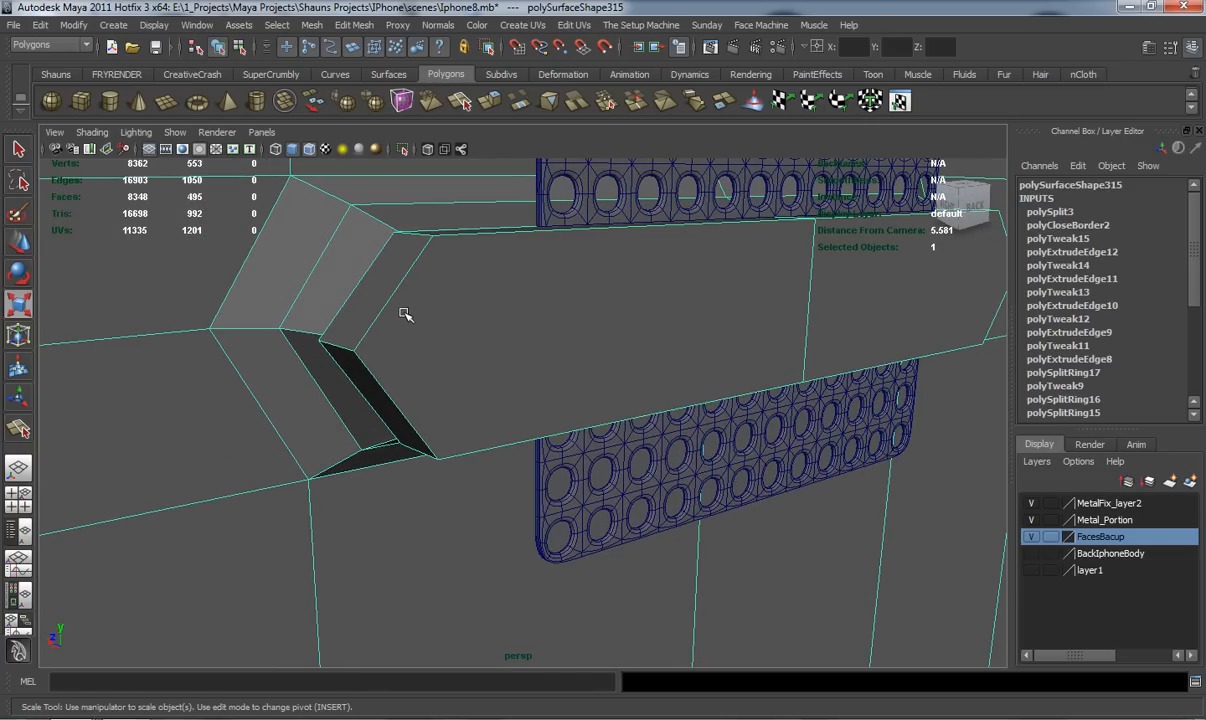
key("y")
left_click(354, 352)
left_click_drag(353, 358, 463, 399, "alt")
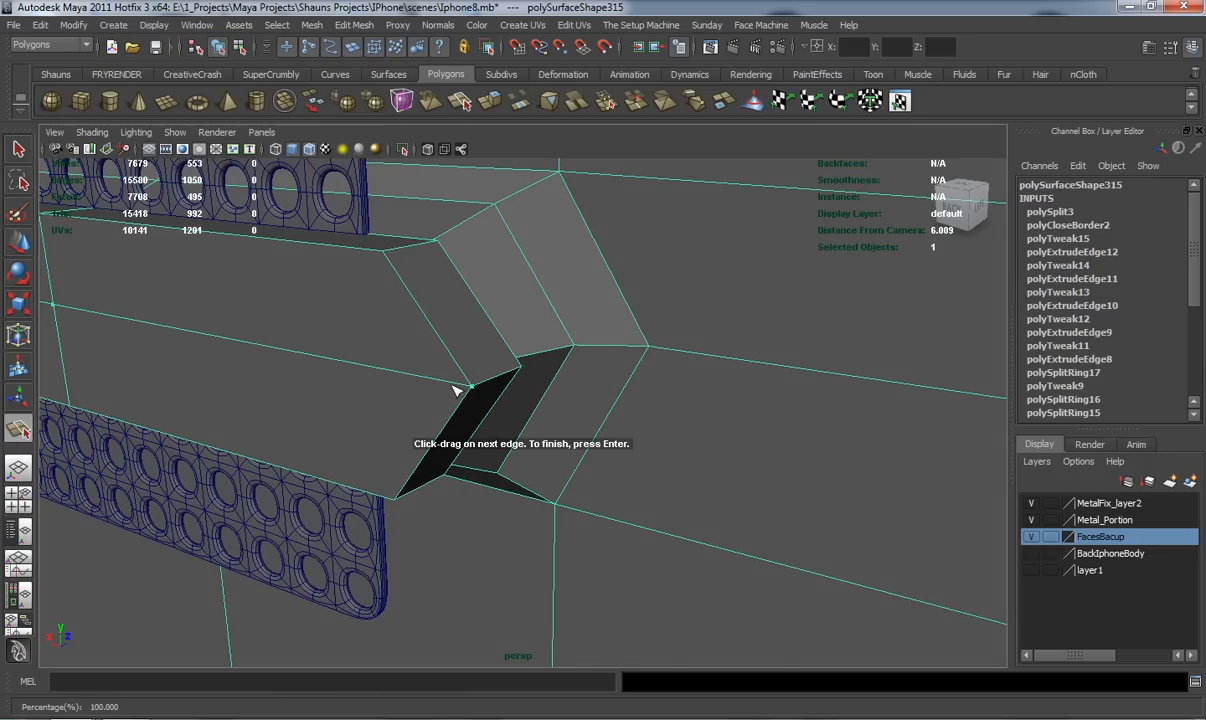
key("r")
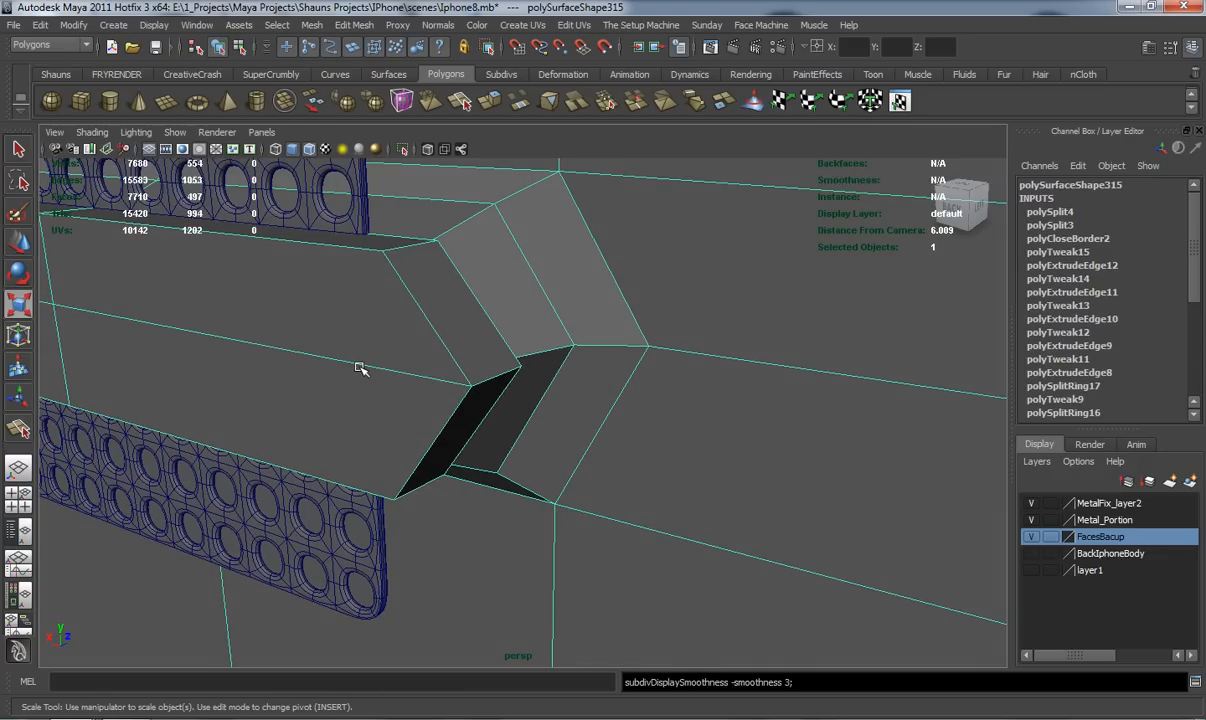
Check the recess in smooth preview, return to the unsmoothed mesh and insert two supporting edge loops around its deep side wall
key("3")
left_click_drag(353, 366, 478, 430, "alt")
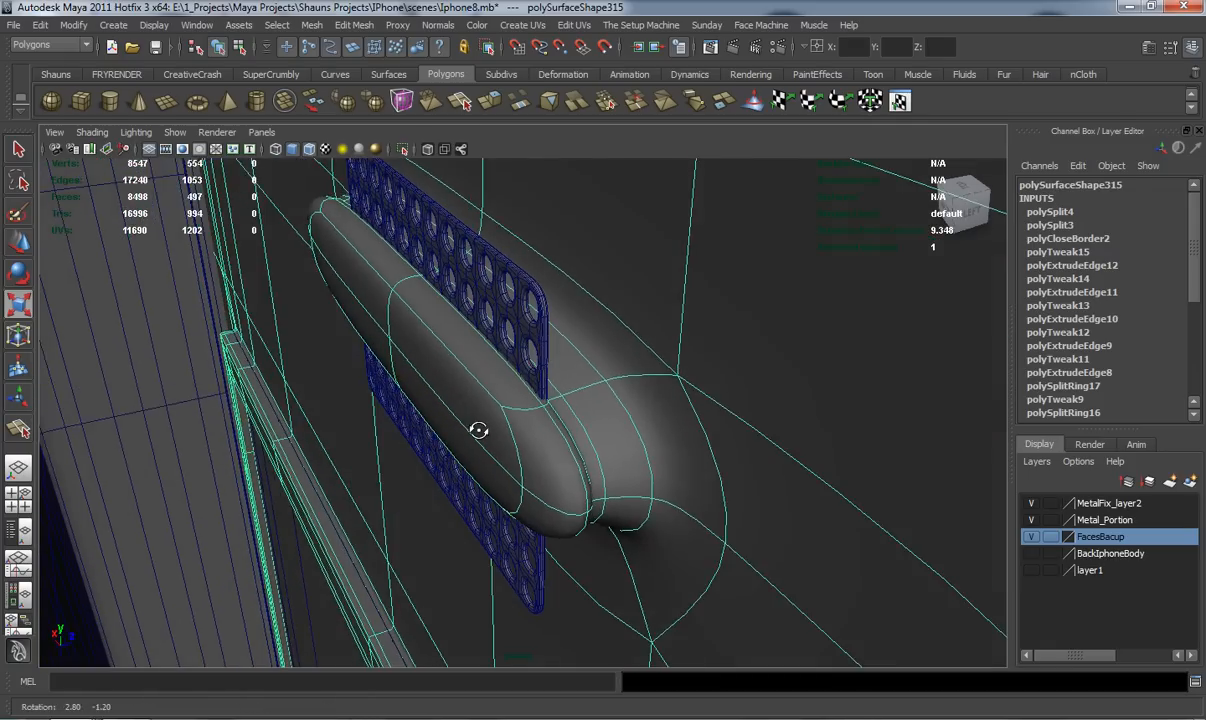
key("1")
scroll(476, 431, "up", 2)
left_click(55, 75)
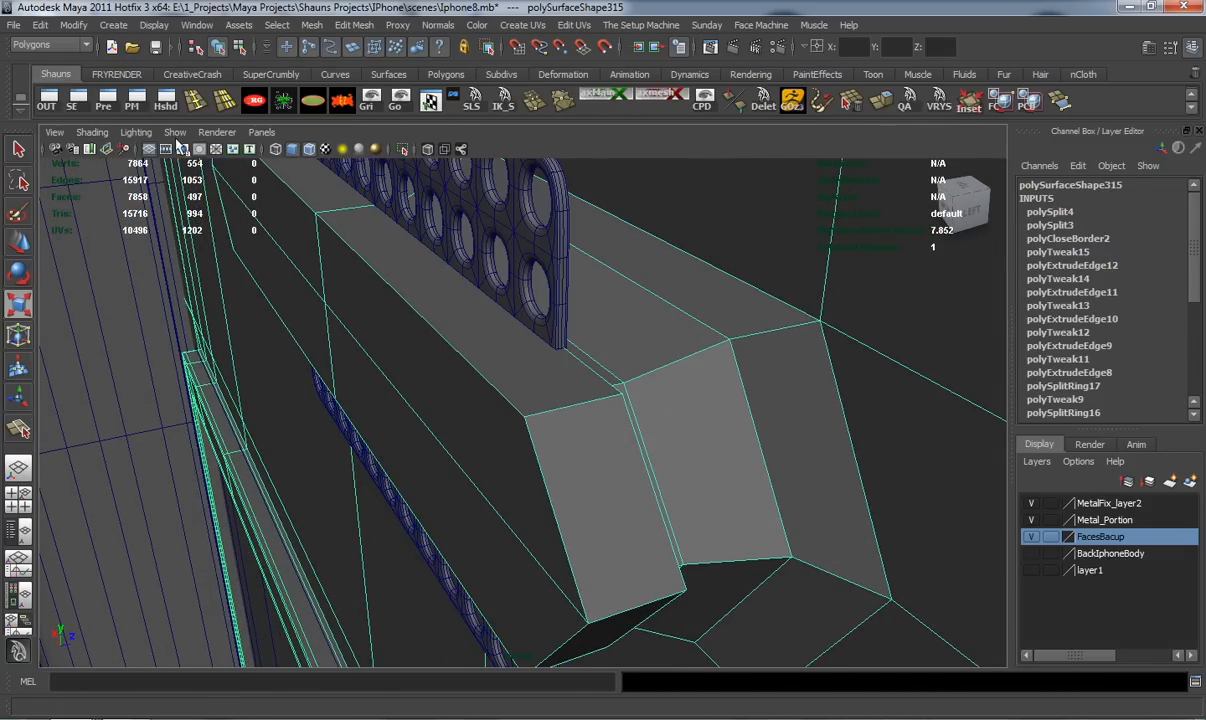
left_click(196, 103)
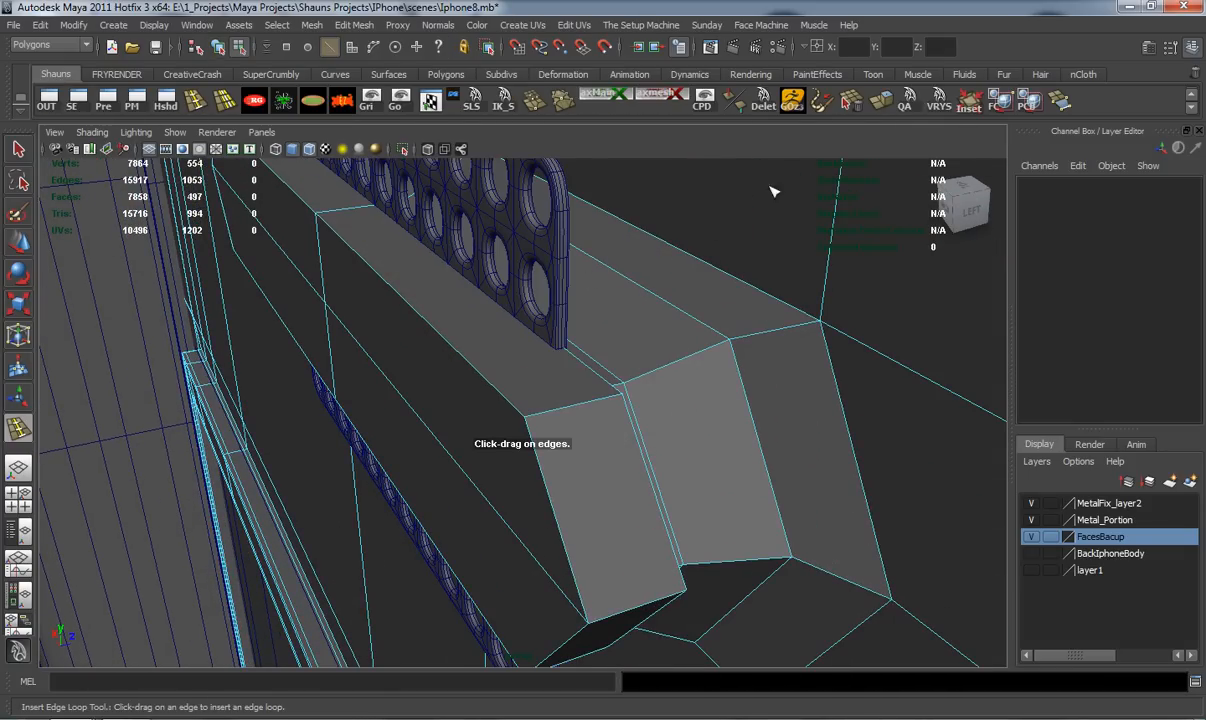
left_click_drag(548, 420, 538, 377)
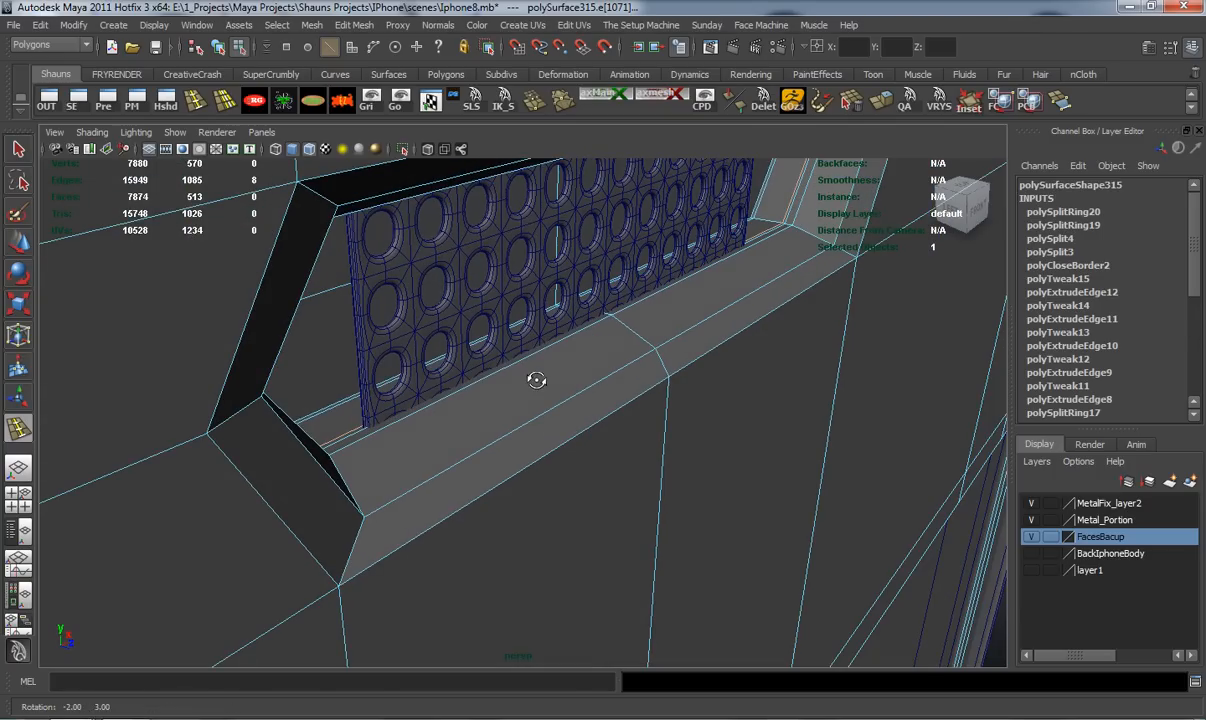
Try two supporting edge loops on the recess wall between the slot's bevel and the grille, and preview the body smoothed
left_click(651, 349)
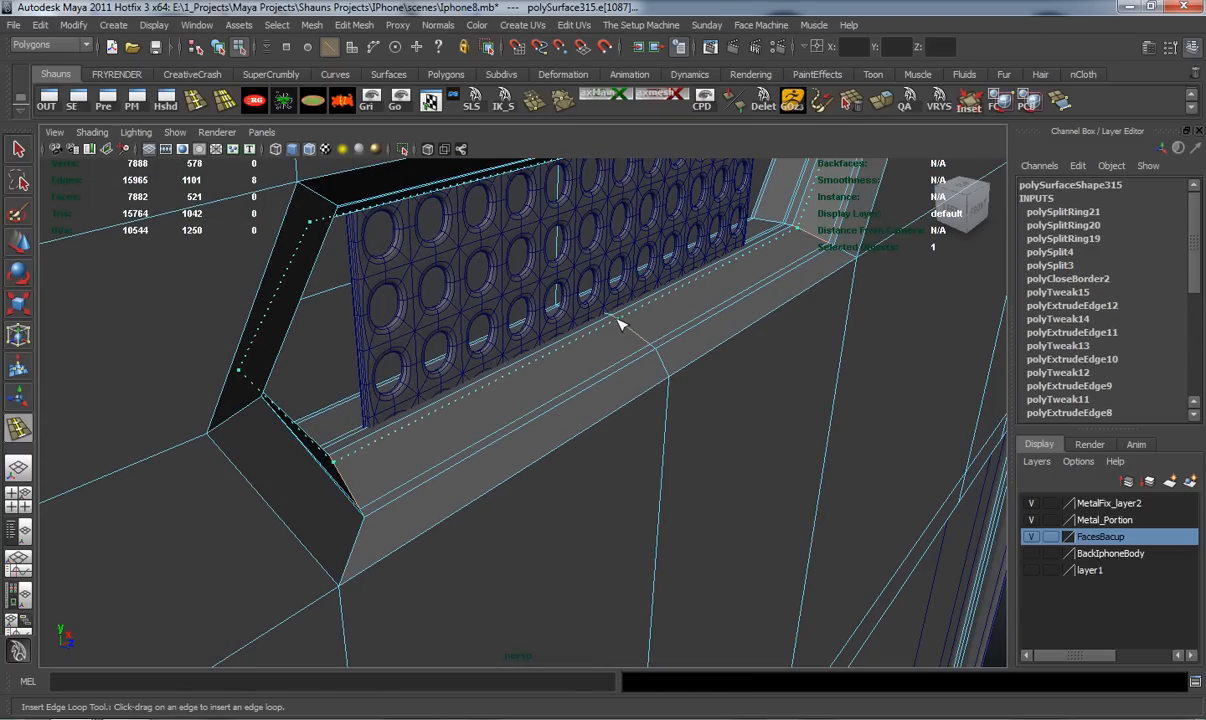
left_click(620, 332)
key("w")
key("3")
right_click_drag(606, 345, 662, 326)
right_click_drag(638, 380, 592, 416, "alt")
left_click_drag(592, 416, 293, 361, "alt")
left_click(170, 366)
left_click_drag(170, 366, 443, 388, "alt")
left_click(447, 390)
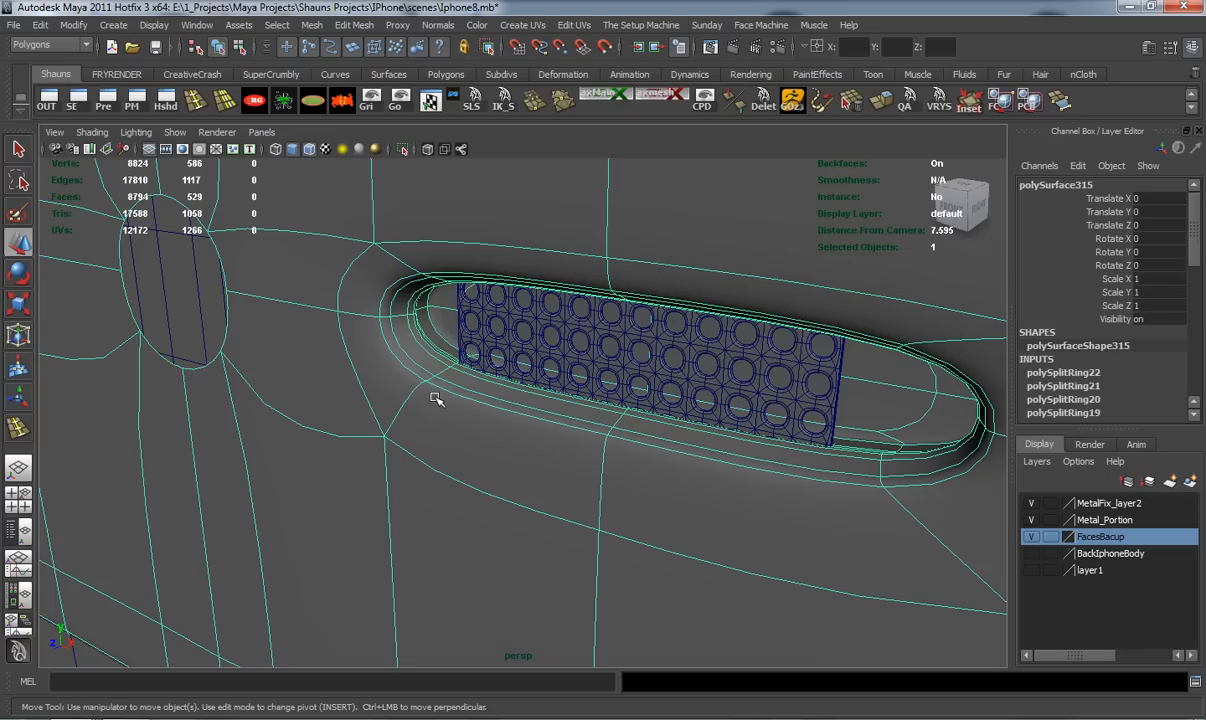
Undo the smooth preview and the last two edge loops on the recess wall
scroll(436, 396, "up", 5)
key("ctrl+z")
key("ctrl+z")
key("ctrl+z")
key("ctrl+z")
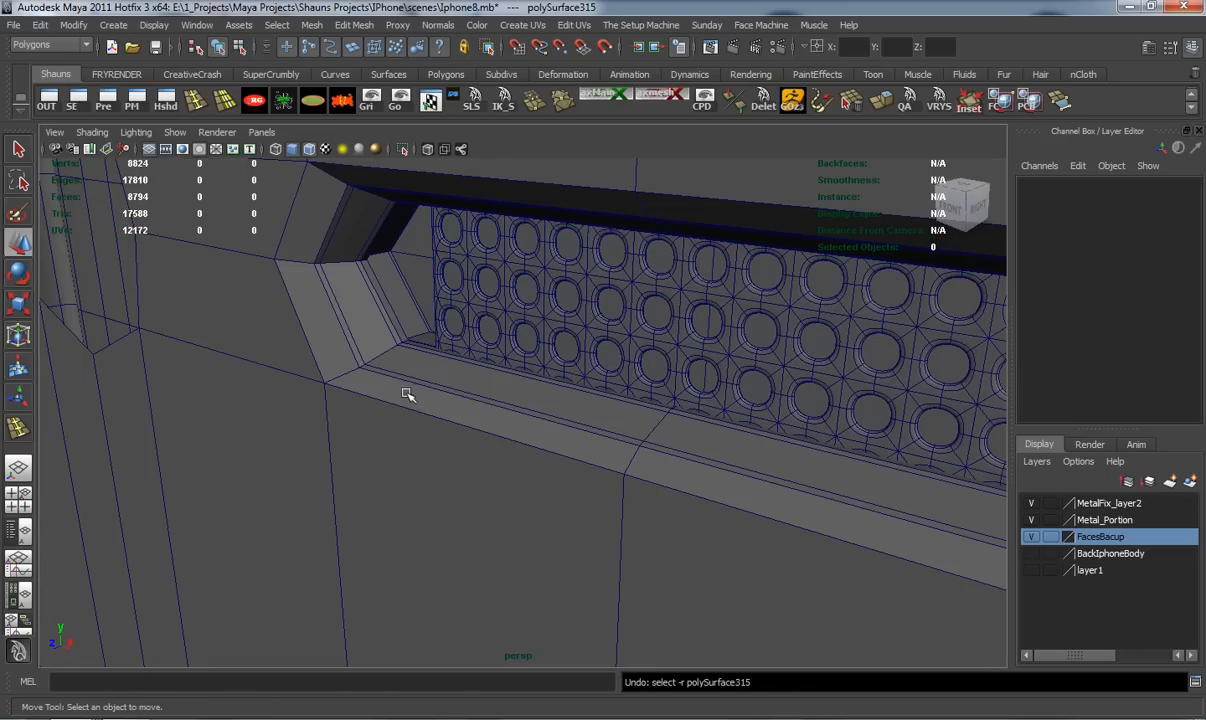
key("ctrl+z")
Select the inner edge loop of the slot's bevel and scale it slightly inward to widen the bevel
right_click_drag(397, 367, 396, 344)
double_click(396, 377)
key("r")
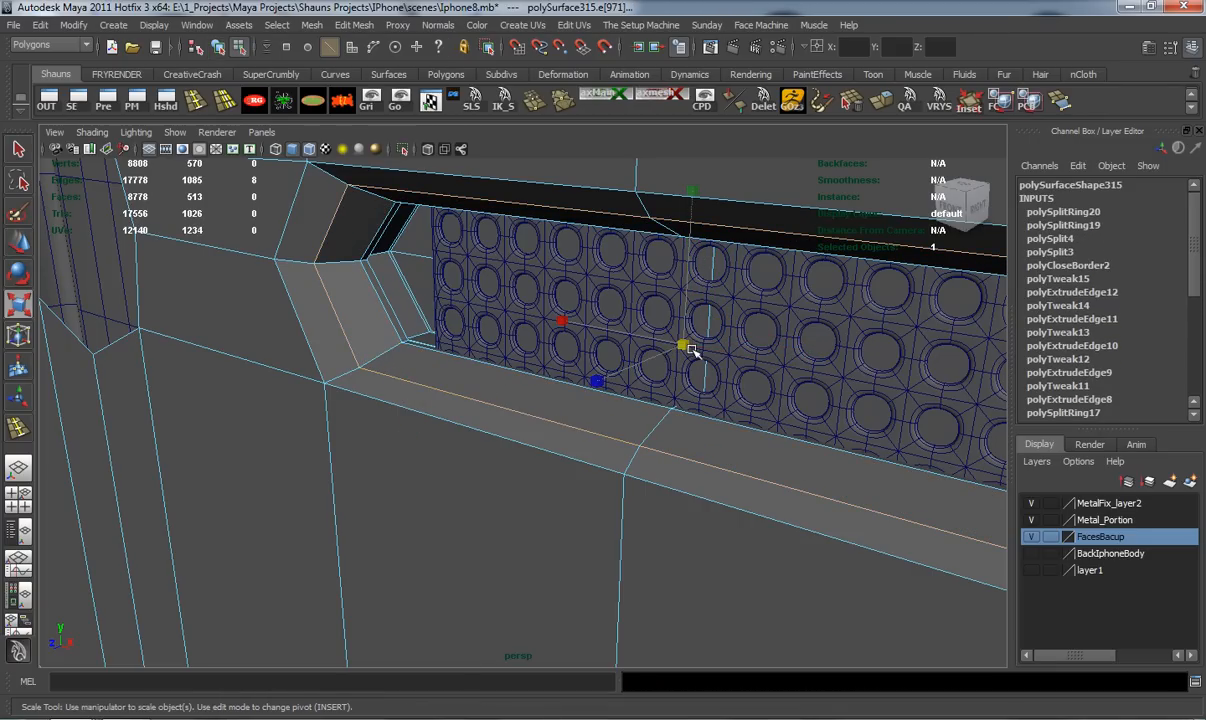
left_click_drag(686, 345, 645, 350)
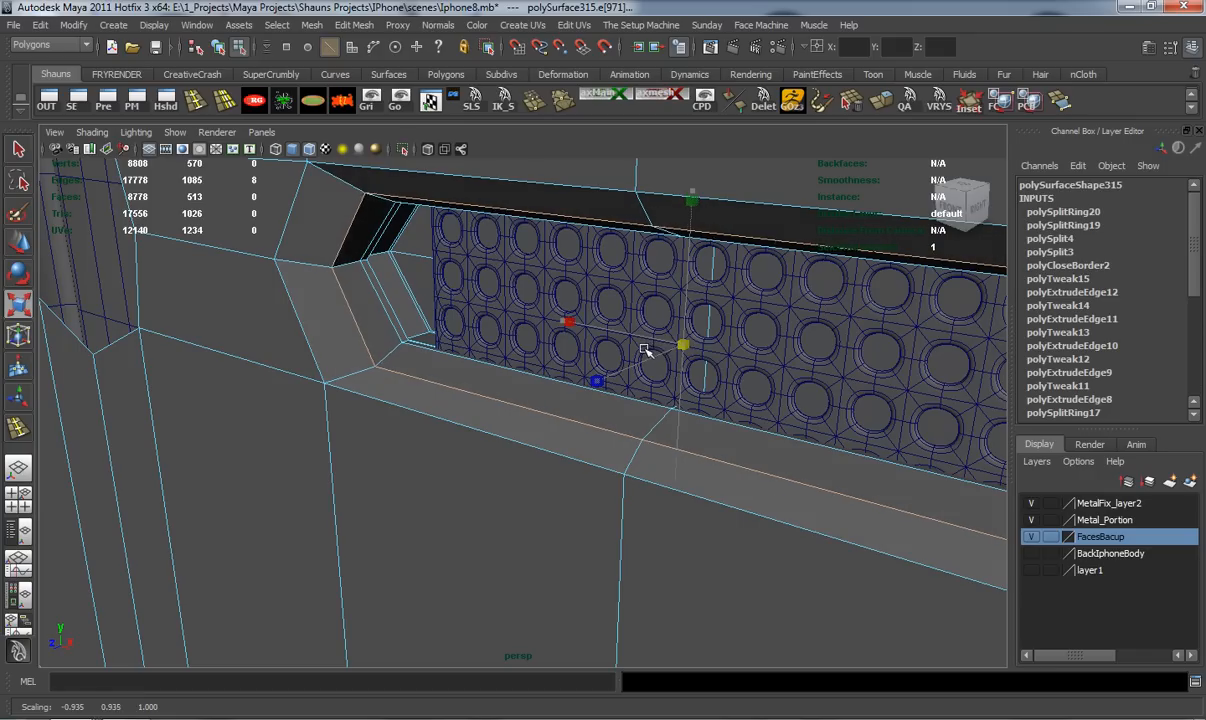
left_click_drag(690, 186, 755, 270)
Insert two supporting edge loops on the slot's bevel, near its outer and inner edges, and preview the body smoothed
left_click(212, 92)
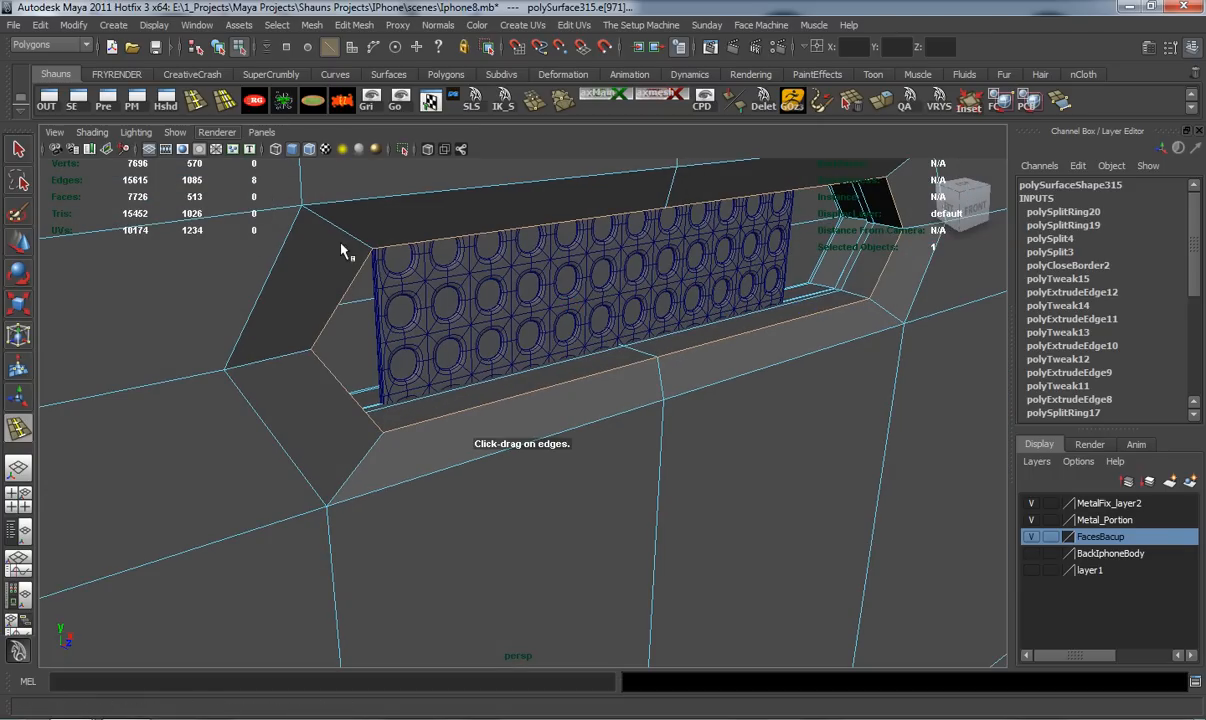
left_click_drag(315, 212, 367, 247)
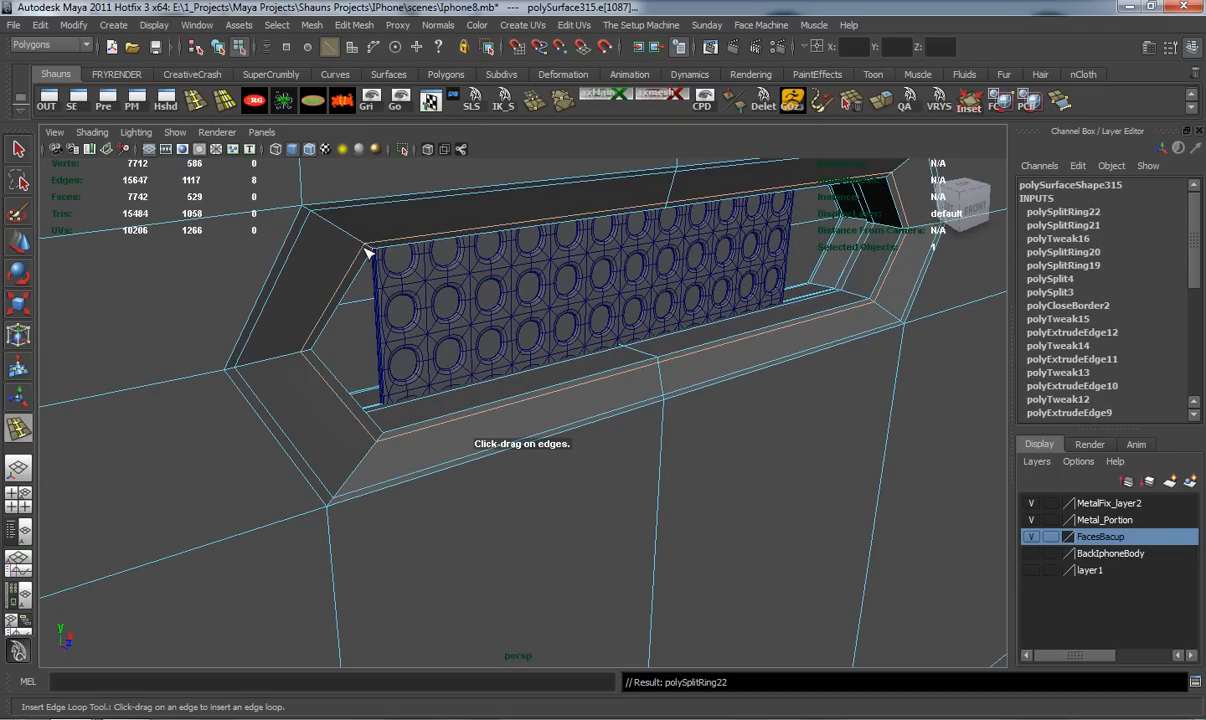
key("w")
key("3")
right_click_drag(388, 217, 425, 195)
scroll(526, 299, "down", 6)
left_click_drag(535, 318, 577, 351, "alt")
left_click(955, 344)
scroll(658, 391, "up", 4)
left_click_drag(658, 391, 615, 385, "alt")
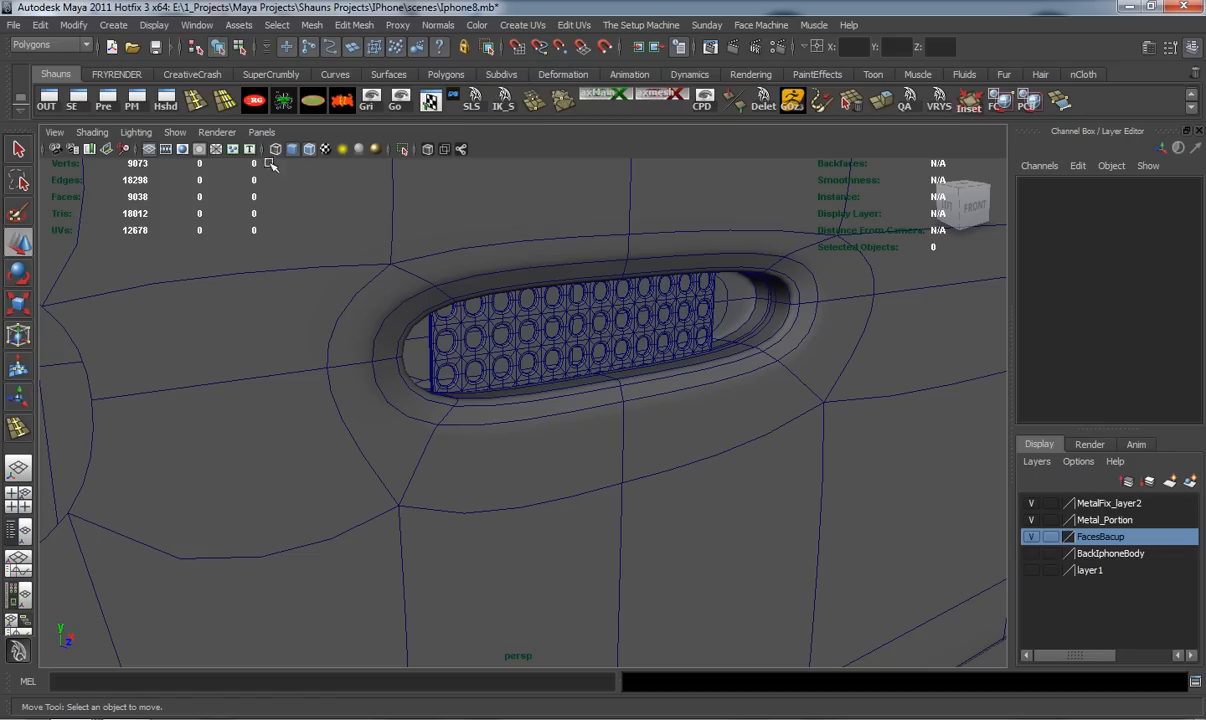
Turn off the wireframe on shaded display, then scale the speaker grille uniformly to about 1.52 and move it to fill the slot
left_click(309, 149)
mouse_move(412, 326)
left_mouse_down("alt")
mouse_move(498, 342)
mouse_move(380, 334)
left_mouse_up("alt")
left_click(579, 326)
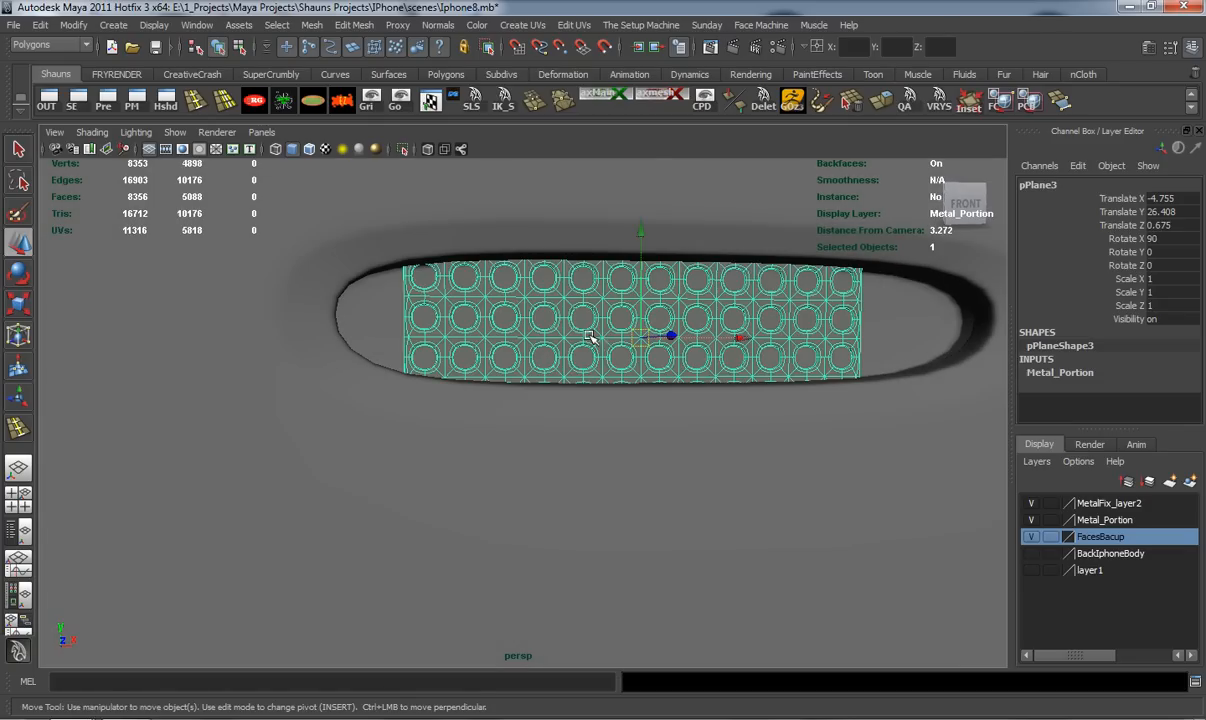
left_click_drag(579, 326, 585, 365, "alt")
scroll(588, 367, "down", 4)
middle_click_drag(588, 368, 532, 366, "alt")
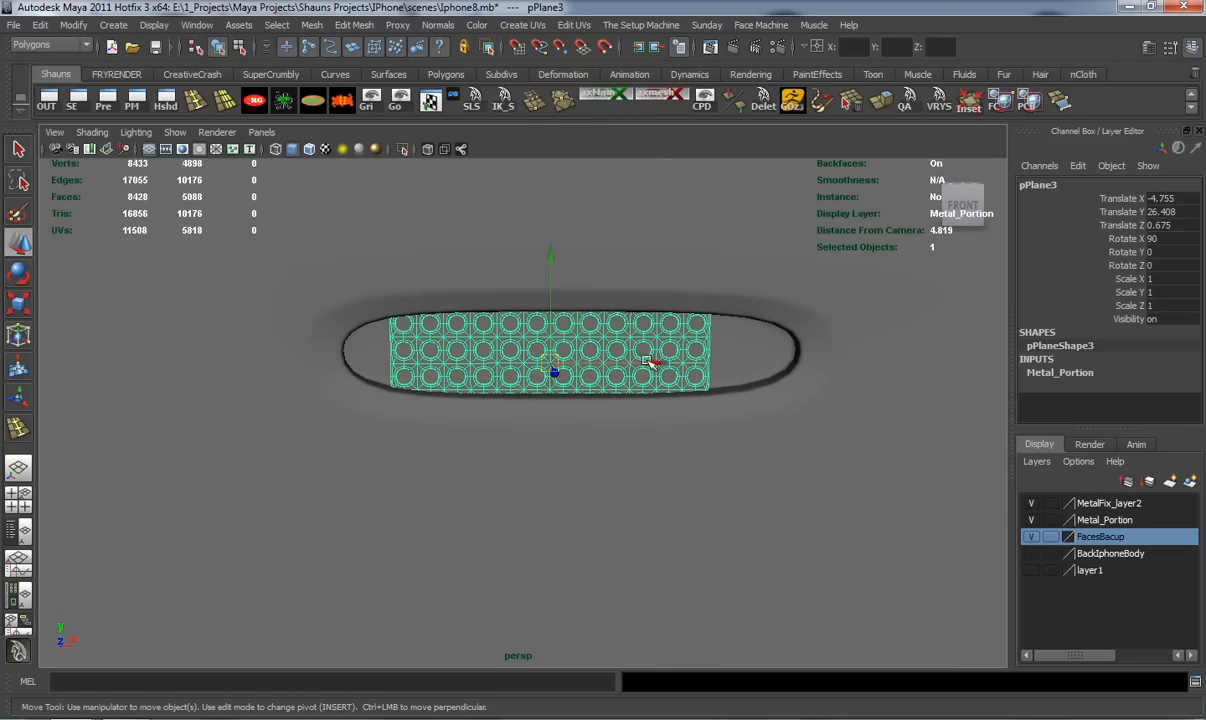
left_click_drag(656, 361, 663, 360)
key("r")
left_click_drag(560, 364, 590, 368)
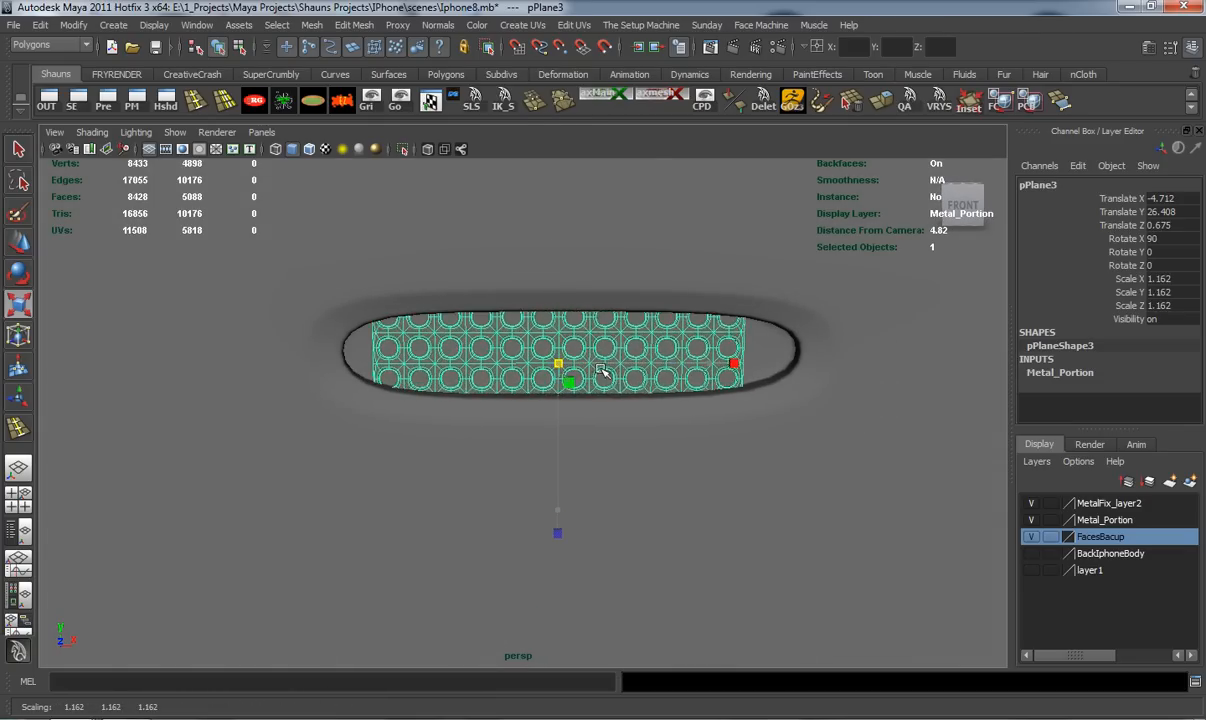
mouse_move(664, 380)
left_mouse_down("alt")
mouse_move(692, 396)
mouse_move(659, 391)
mouse_move(665, 361)
left_mouse_up("alt")
key("w")
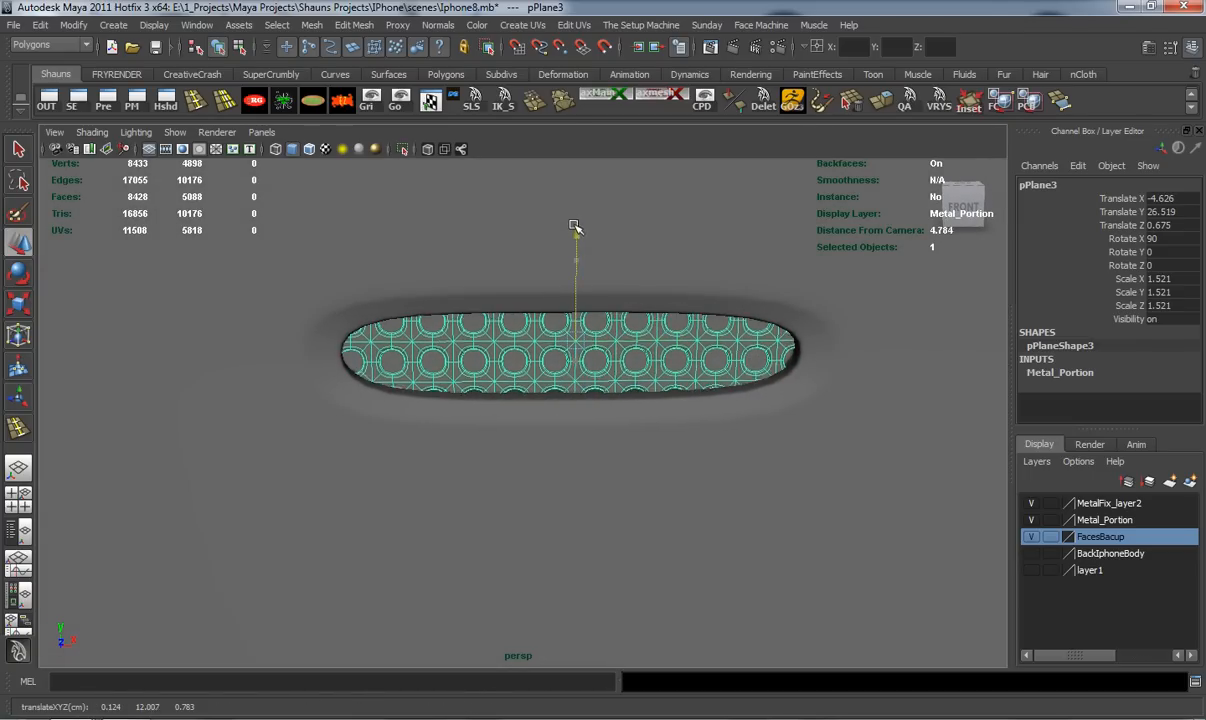
Examine the finished earpiece grille on the front body and turn to the camera area on the back
right_click_drag(573, 222, 218, 394, "alt")
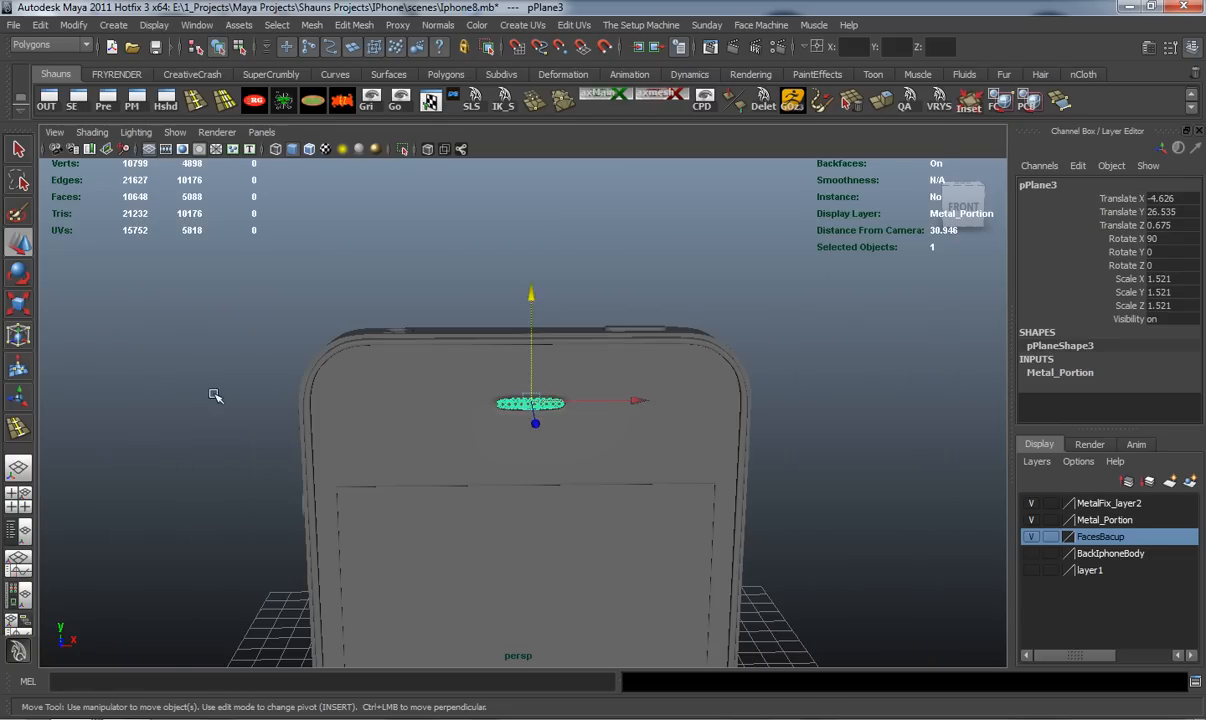
left_click(220, 396)
middle_click_drag(378, 438, 372, 350, "alt")
left_click_drag(375, 352, 292, 318, "alt")
scroll(363, 371, "down", 10)
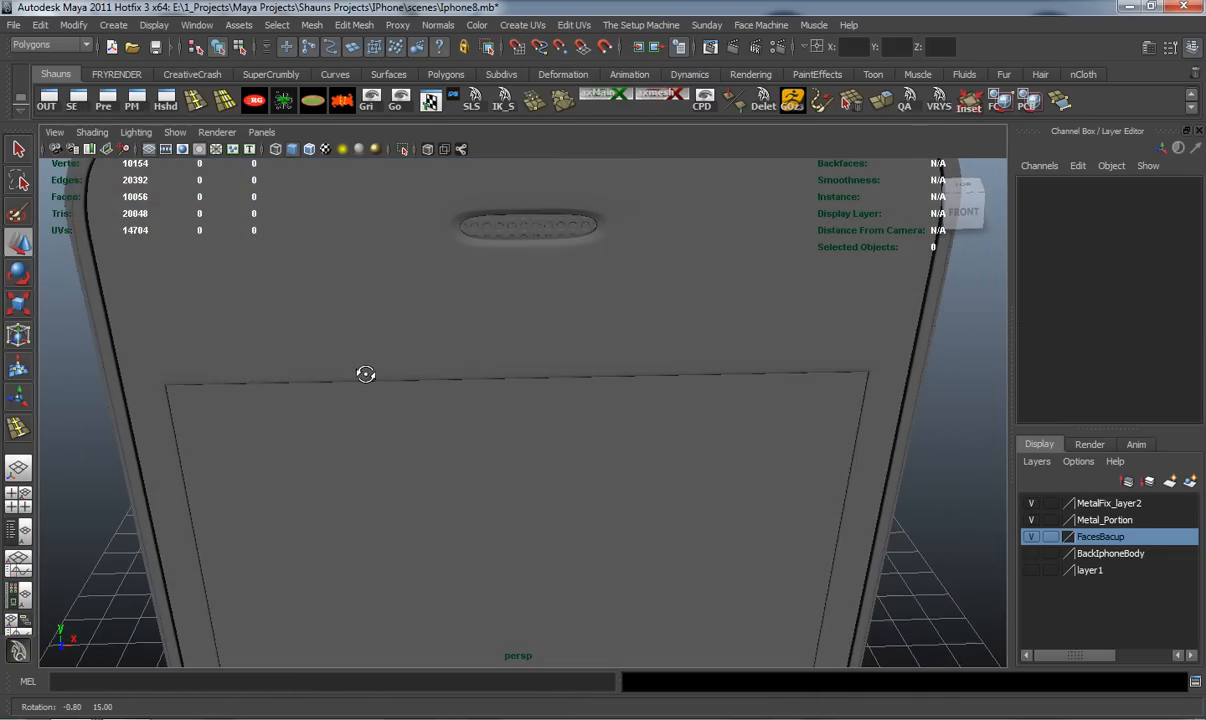
scroll(440, 370, "up", 8)
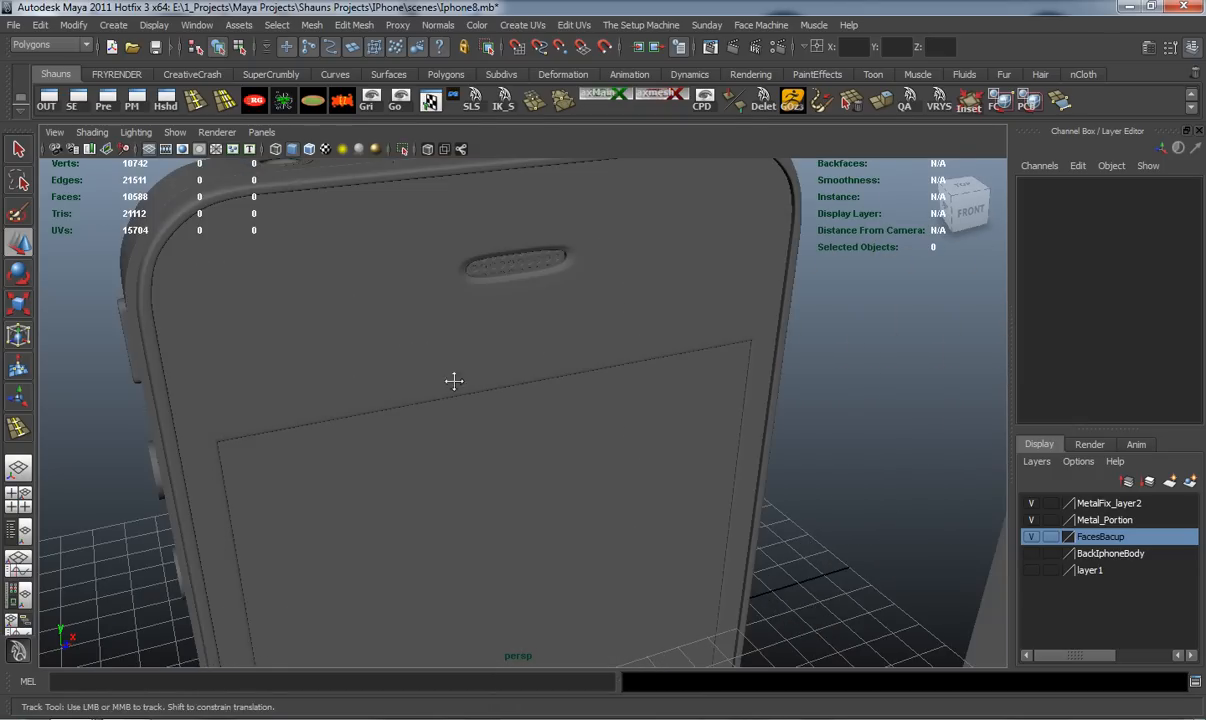
left_click(425, 355)
left_click_drag(425, 355, 633, 391, "alt")
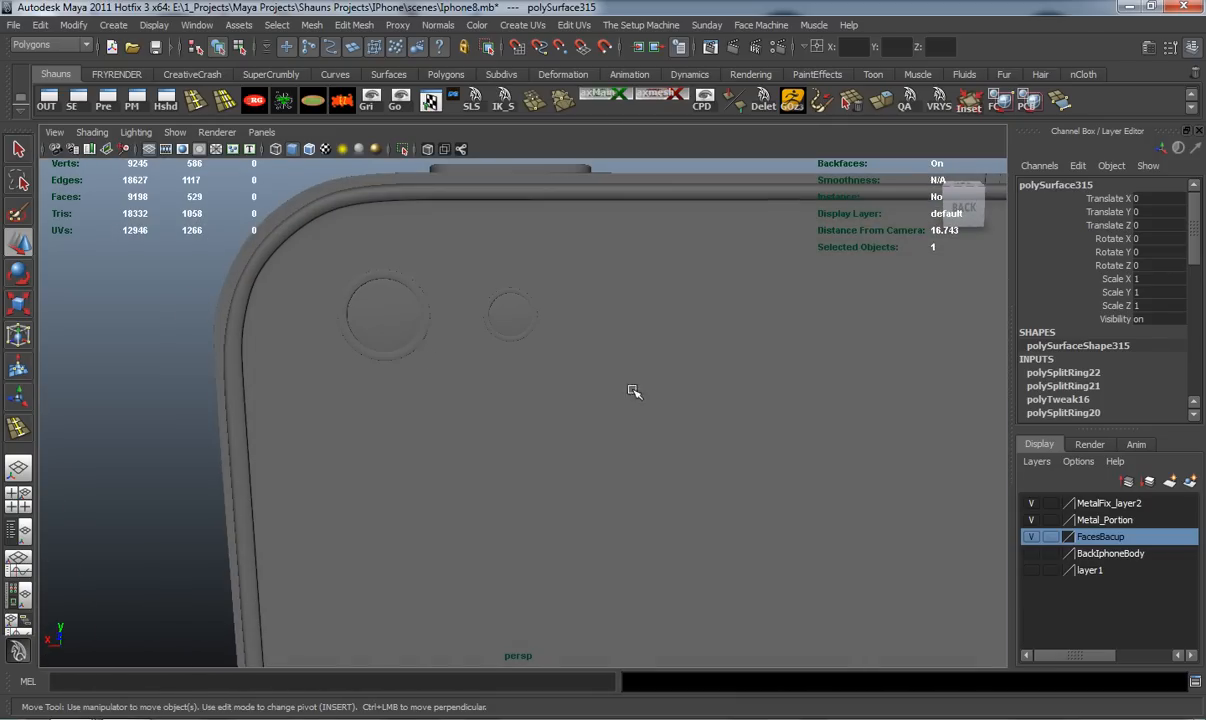
Move the rear camera's round cover sideways to expose the lens parts behind it
left_click(386, 321)
left_click_drag(275, 319, 148, 312)
key("ctrl+z")
left_click(388, 371)
left_click_drag(378, 355, 156, 267, "alt")
left_click(160, 264)
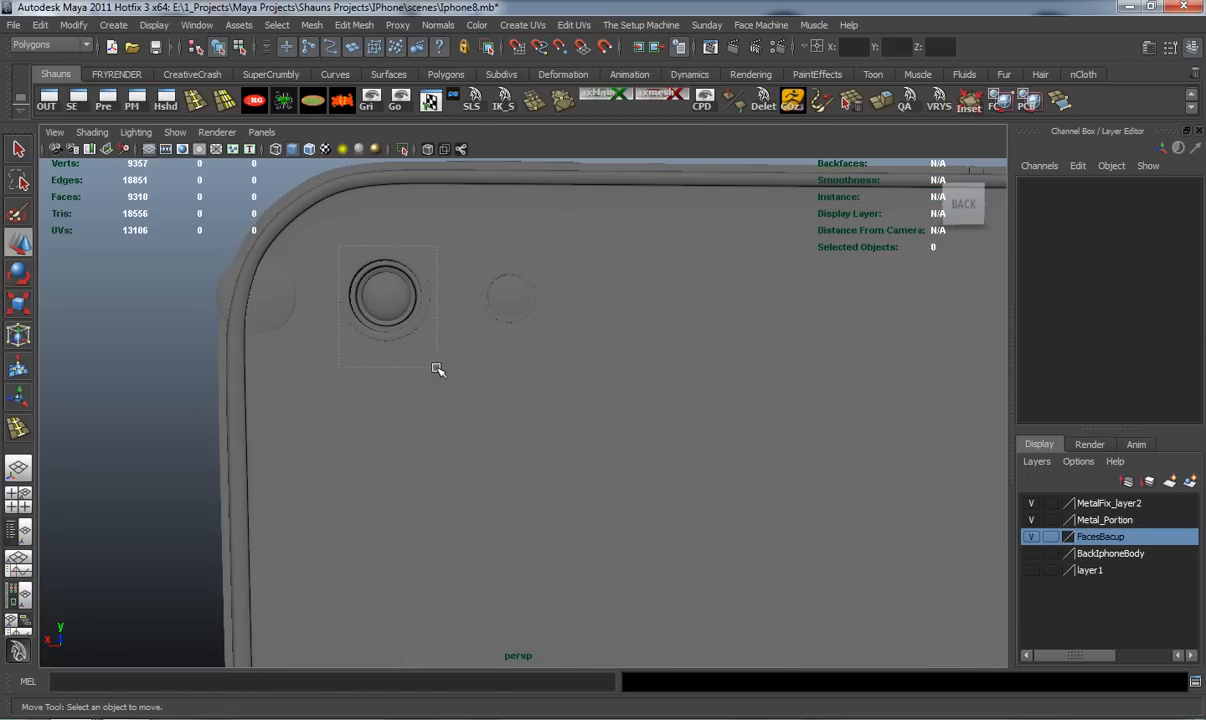
Select the four rear camera lens parts, duplicate them and group the copies
left_click_drag(432, 364, 471, 313)
right_click_drag(842, 518, 468, 368, "alt")
left_click_drag(468, 368, 465, 456, "alt")
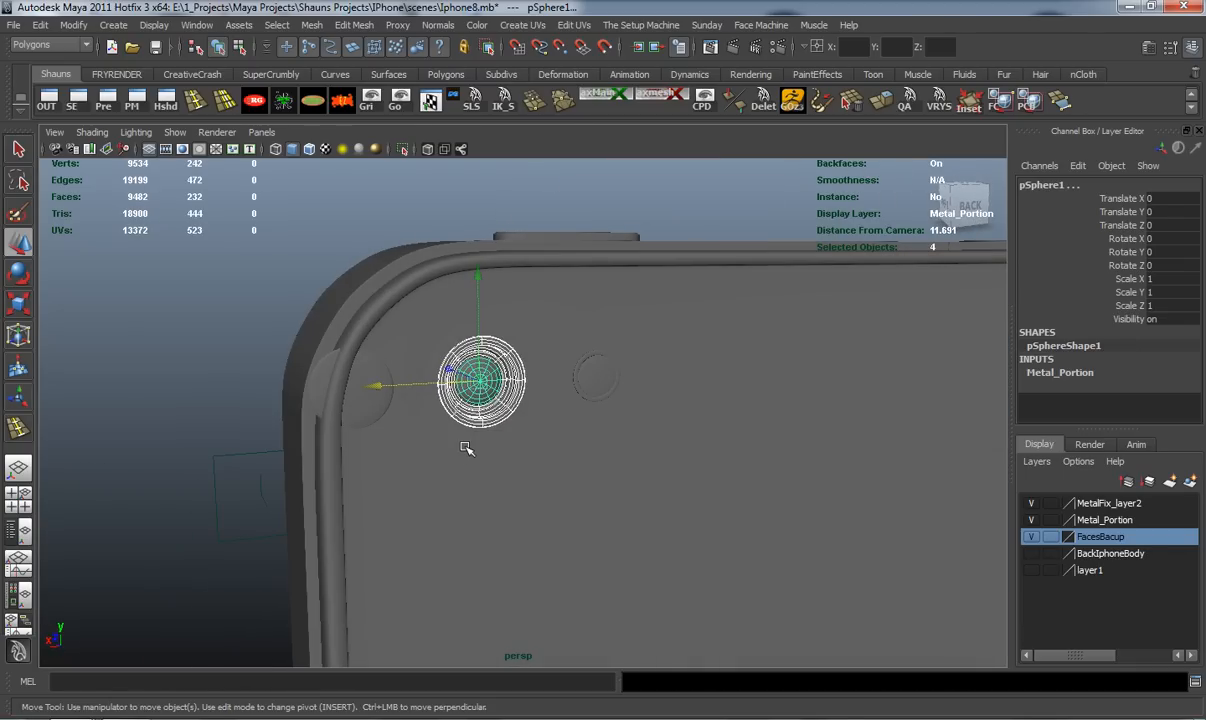
key("ctrl+d")
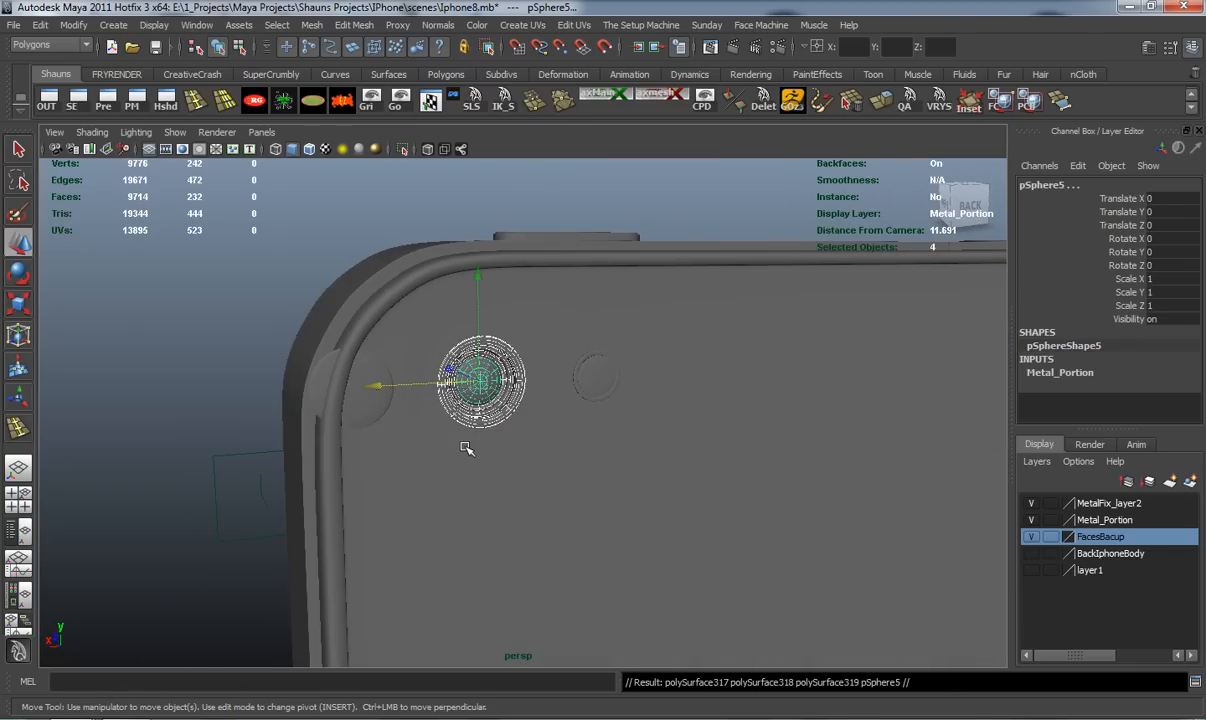
key("ctrl+g")
Bring the lens group forward to the phone's front, at Translate Z 3.815, and set its Rotate Y to 180
left_click_drag(470, 390, 689, 406, "alt")
key("e")
left_click_drag(893, 392, 611, 393)
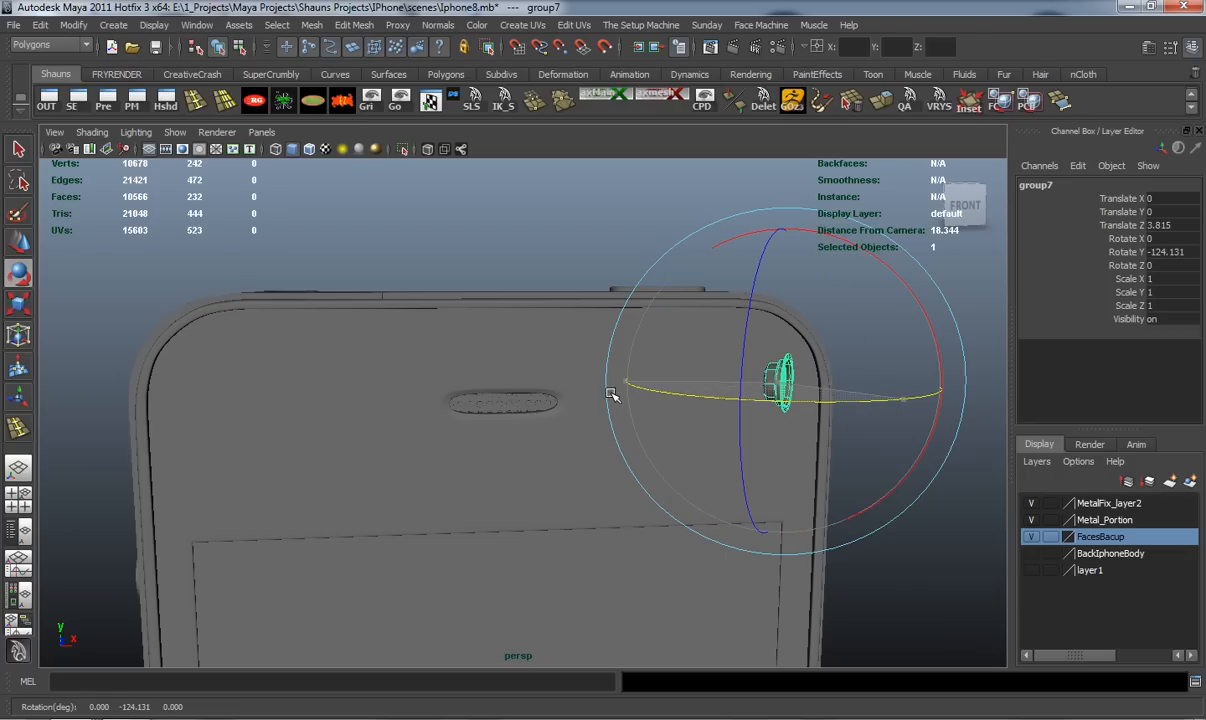
left_click(1172, 253)
type("180")
key("Return")
key("w")
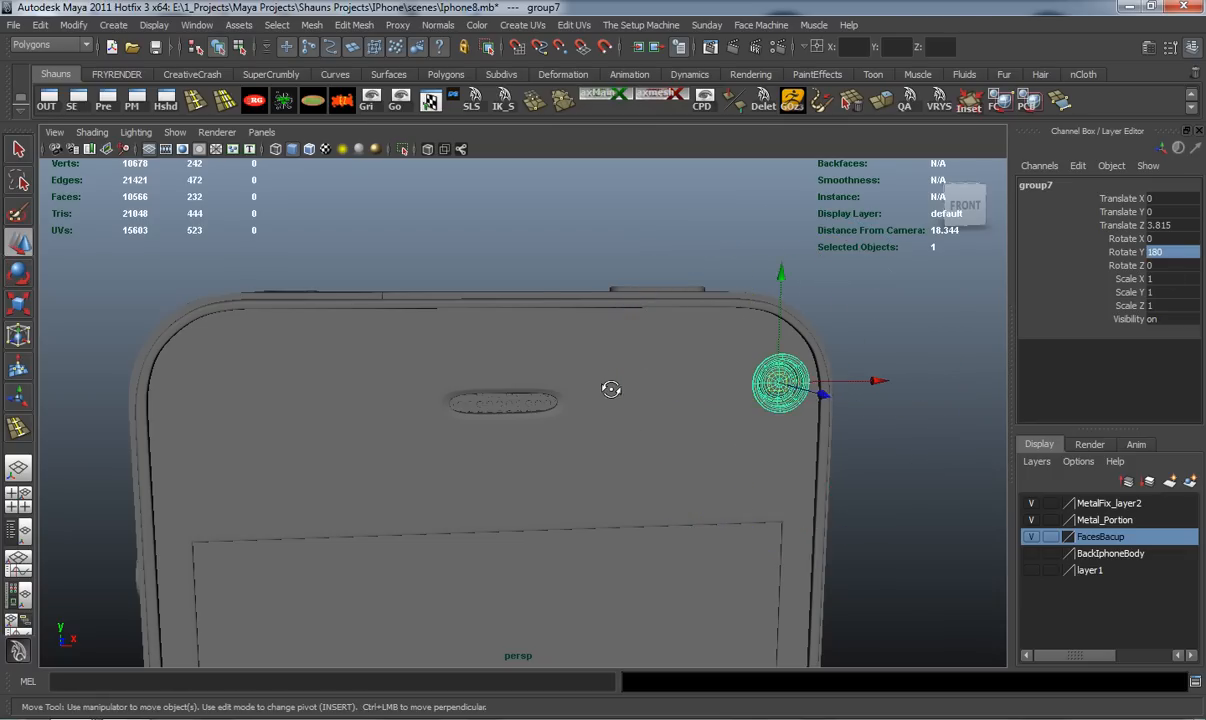
In the front view, move the lens group across the phone to the reference image's front camera, at Translate X -7.743
left_click_drag(624, 385, 595, 385, "alt")
key("space")
key("space")
scroll(507, 332, "down", 3)
middle_click_drag(507, 332, 612, 480, "alt")
scroll(698, 290, "up", 3)
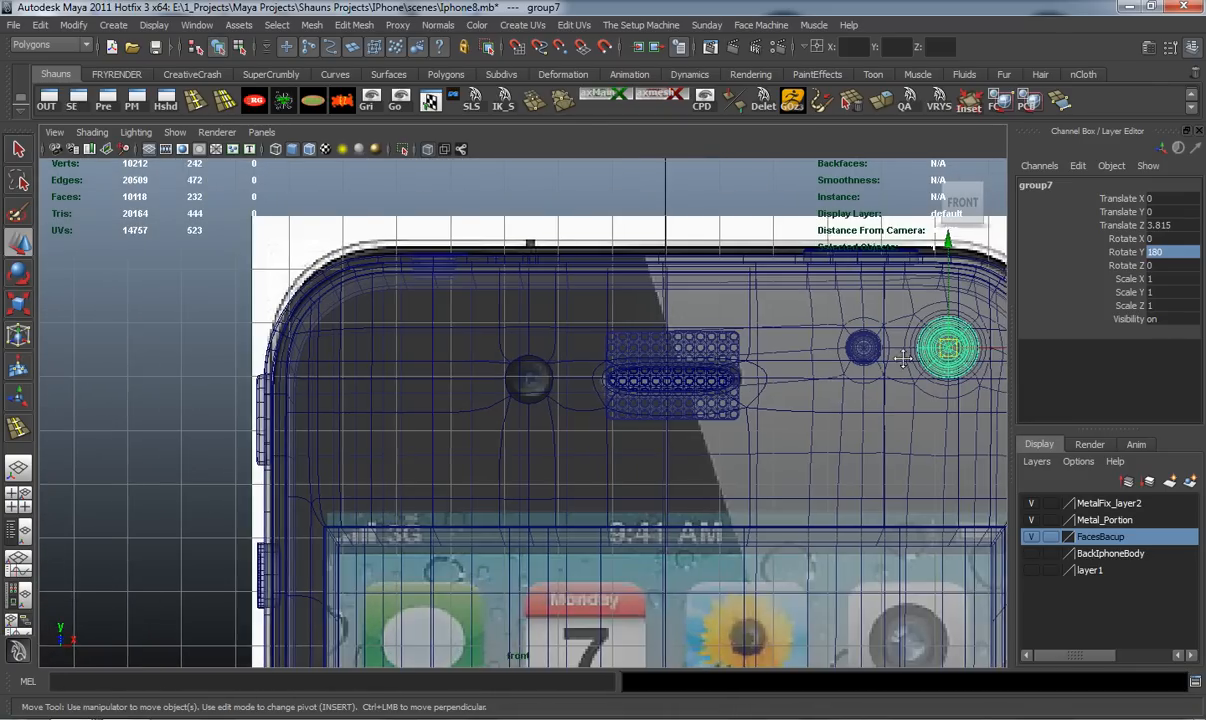
left_click_drag(874, 380, 566, 393)
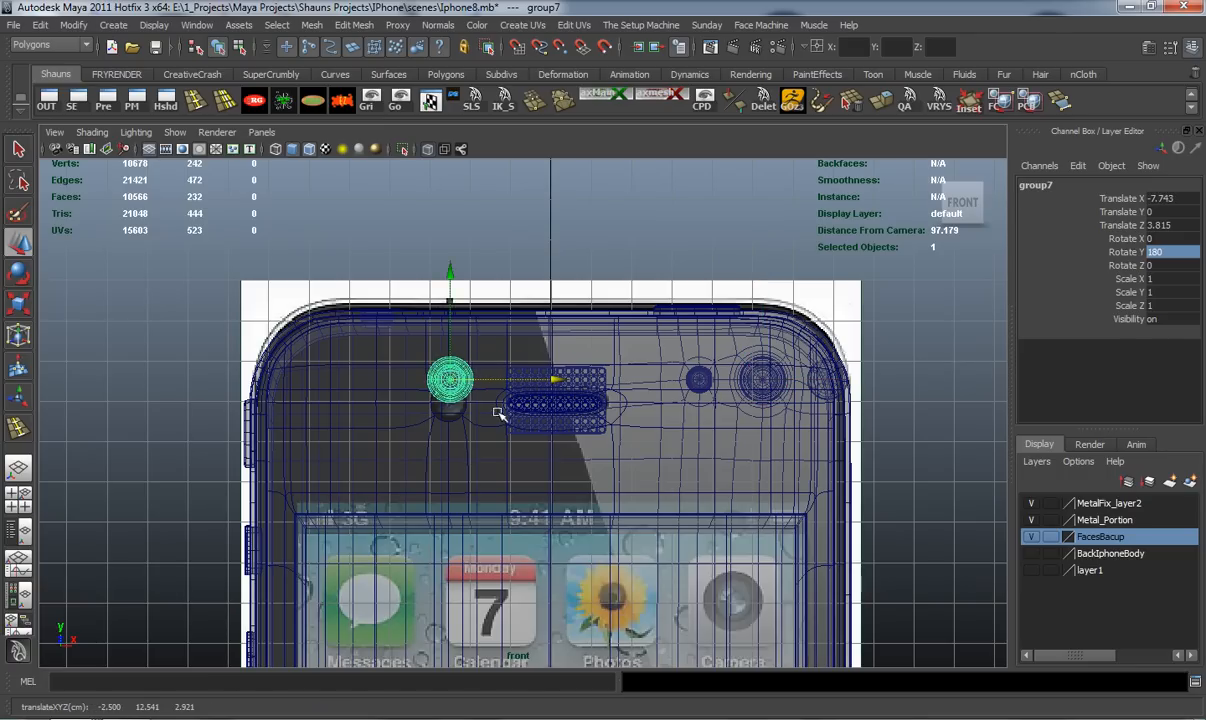
Align the lens group with the front camera in the reference image, at Translate X -7.789 and Translate Y -0.562
scroll(493, 414, "up", 5)
scroll(498, 331, "down", 5)
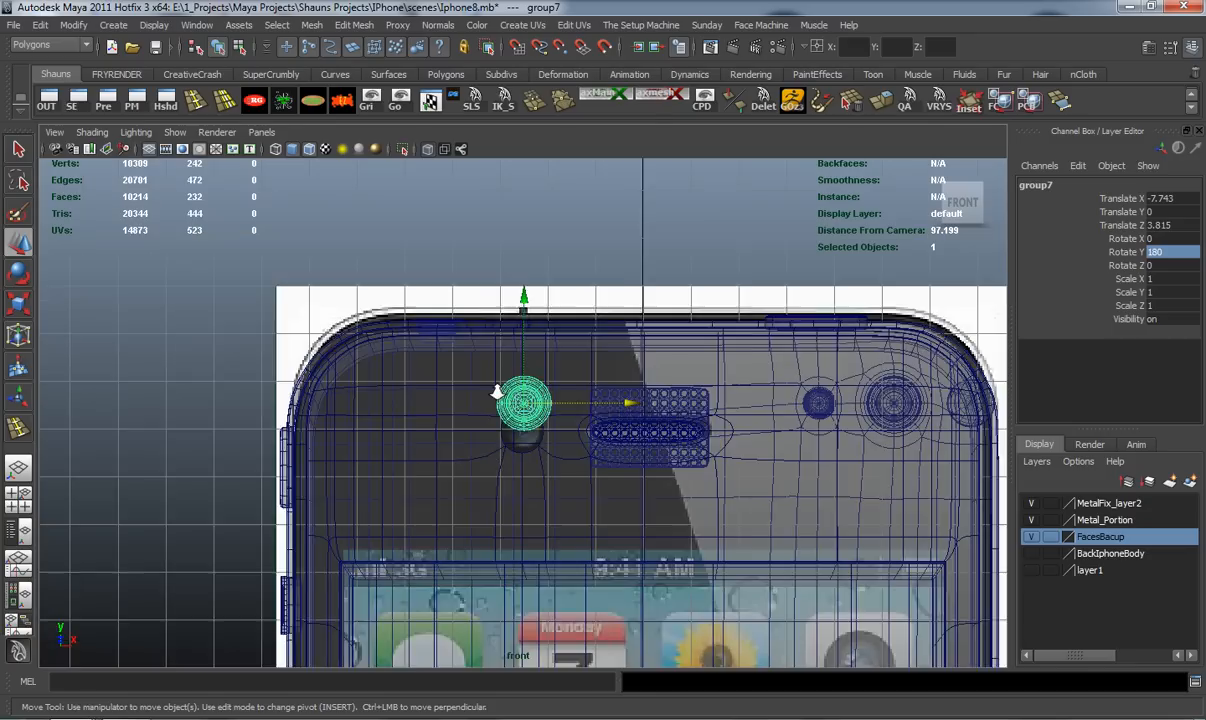
scroll(489, 399, "up", 5)
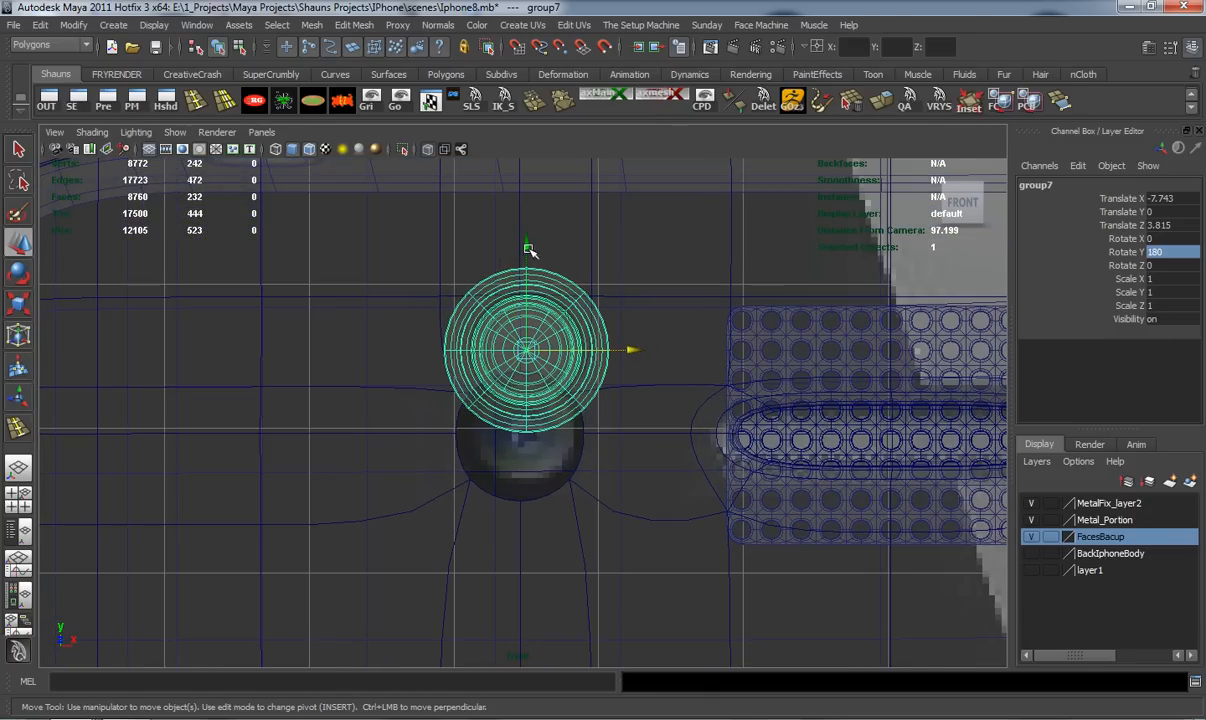
left_click_drag(523, 277, 517, 327)
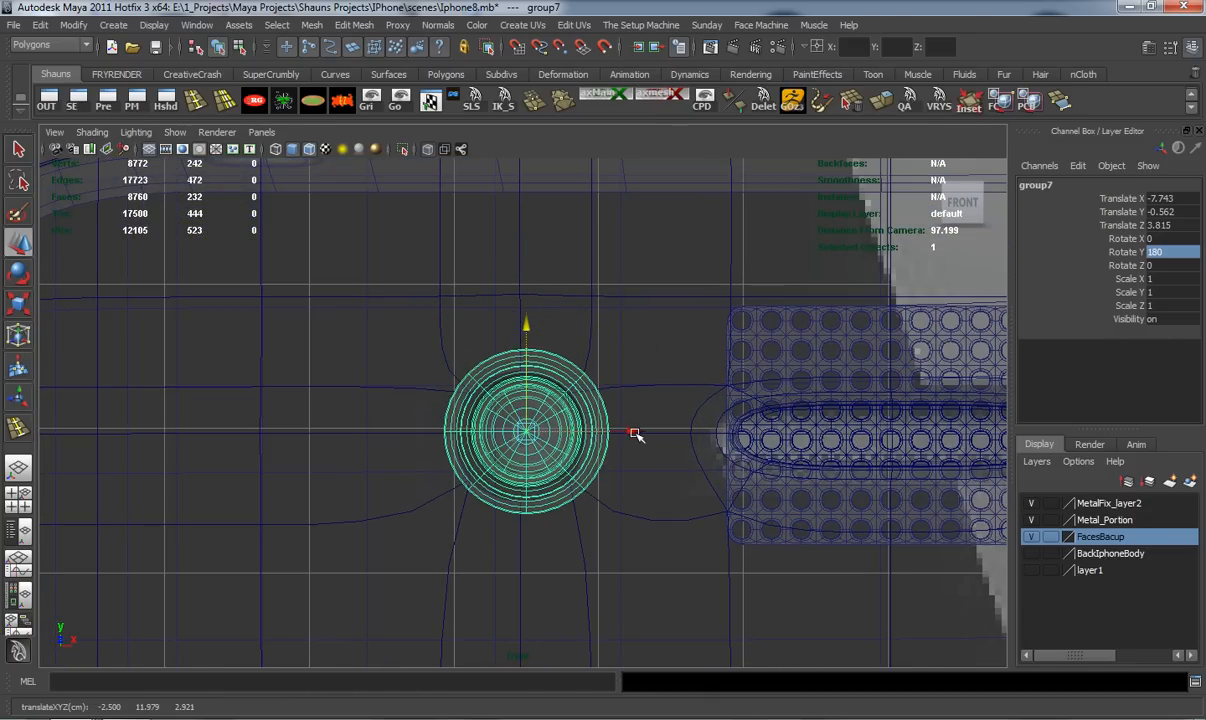
left_click_drag(632, 430, 627, 430)
key("space")
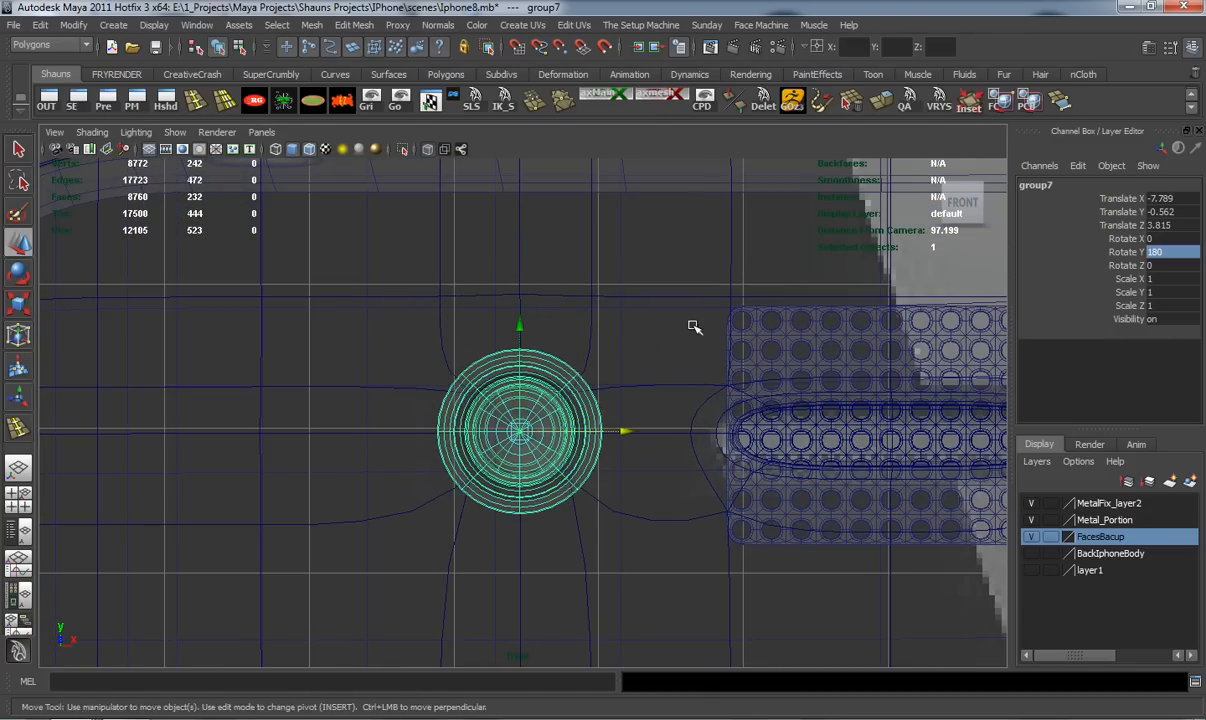
Show wireframe on shaded in perspective, push the lens group back to Translate Z 1.804 and scale it uniformly to 0.709
key("space")
left_click_drag(738, 414, 737, 406, "alt")
right_click_drag(737, 406, 714, 390, "alt")
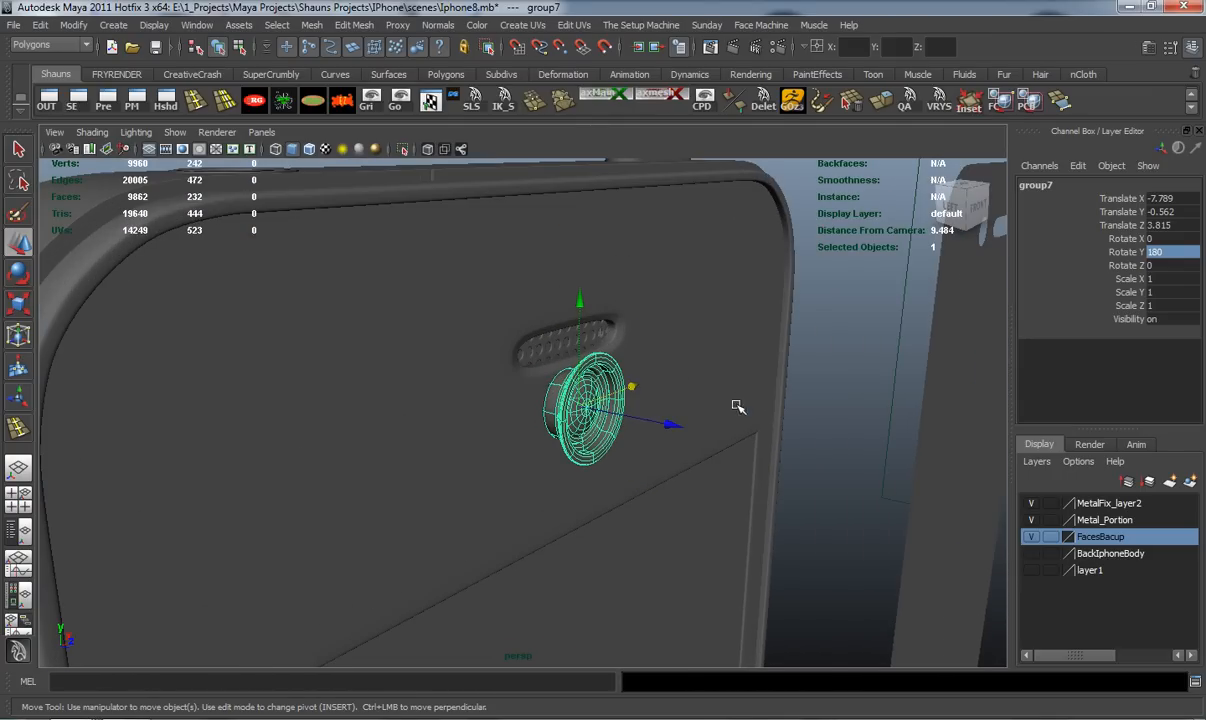
left_click(310, 151)
left_click_drag(671, 427, 344, 388)
middle_click_drag(344, 388, 530, 431, "alt")
scroll(530, 431, "up", 4)
key("r")
left_click_drag(500, 362, 483, 364)
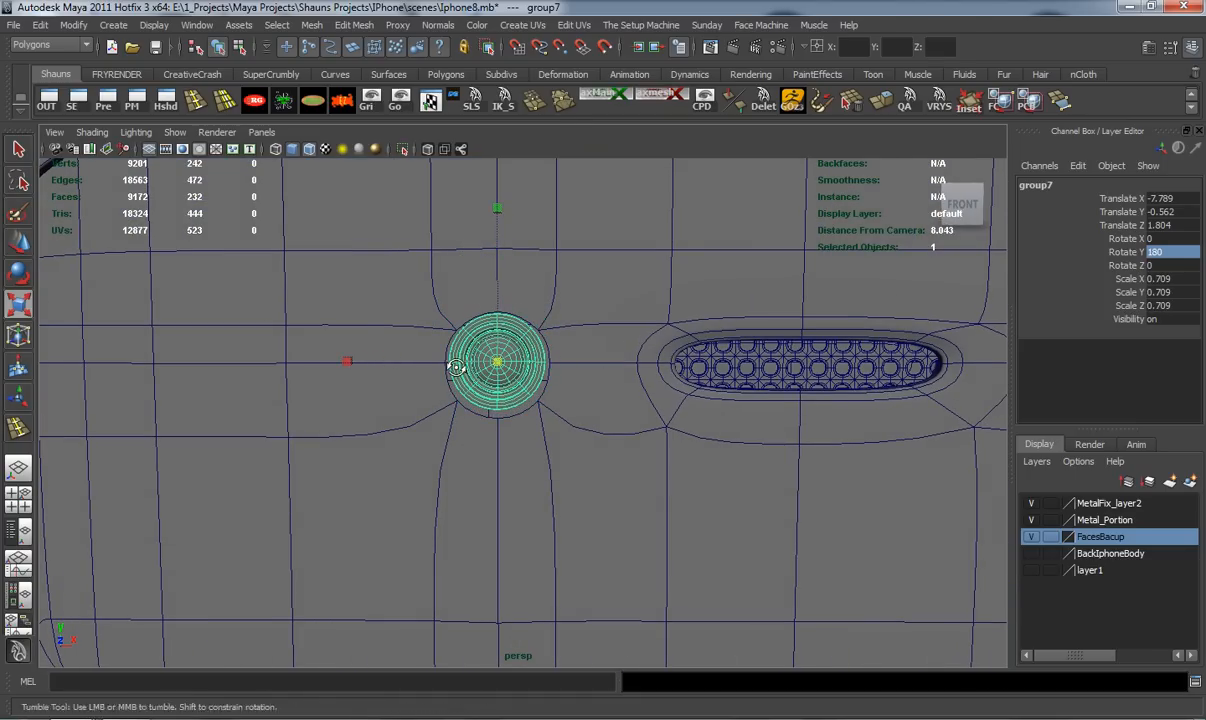
Centre the lens group in the front body's camera hole, at Translate X -7.782 and Translate Y -0.583
key("w")
left_click_drag(493, 250, 493, 252)
left_click_drag(609, 362, 604, 360)
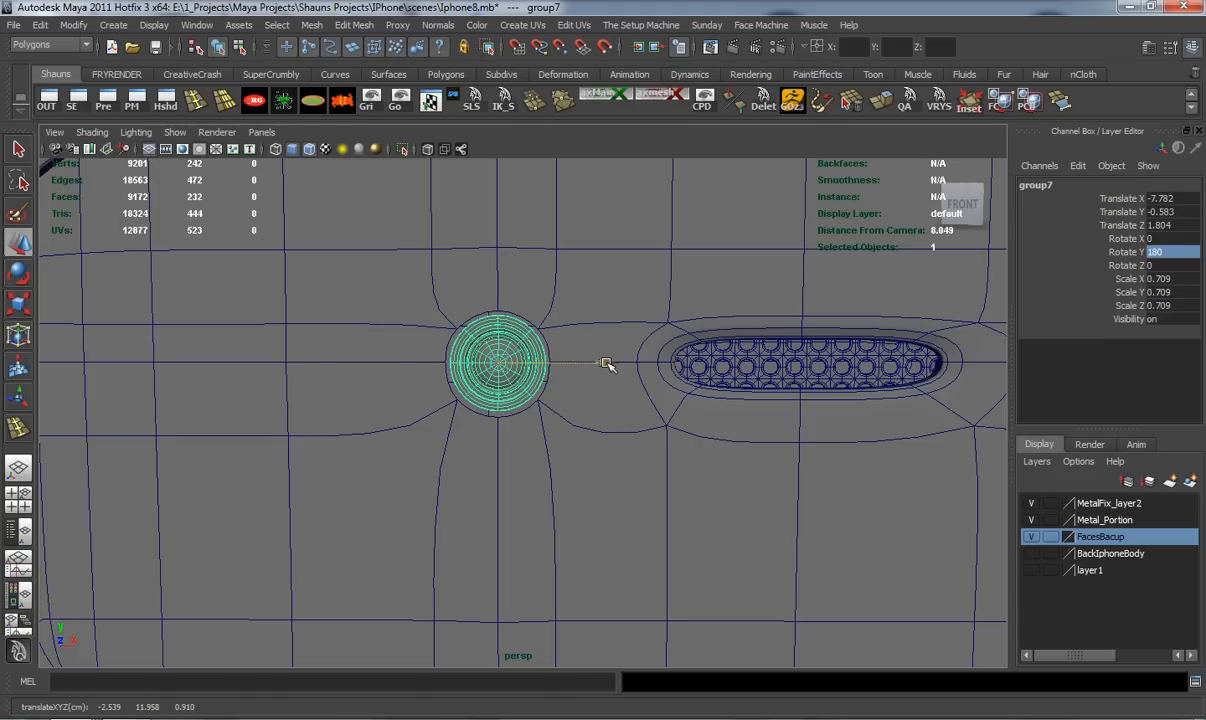
scroll(511, 383, "down", 4)
middle_click_drag(476, 396, 549, 398, "alt")
left_click(234, 398)
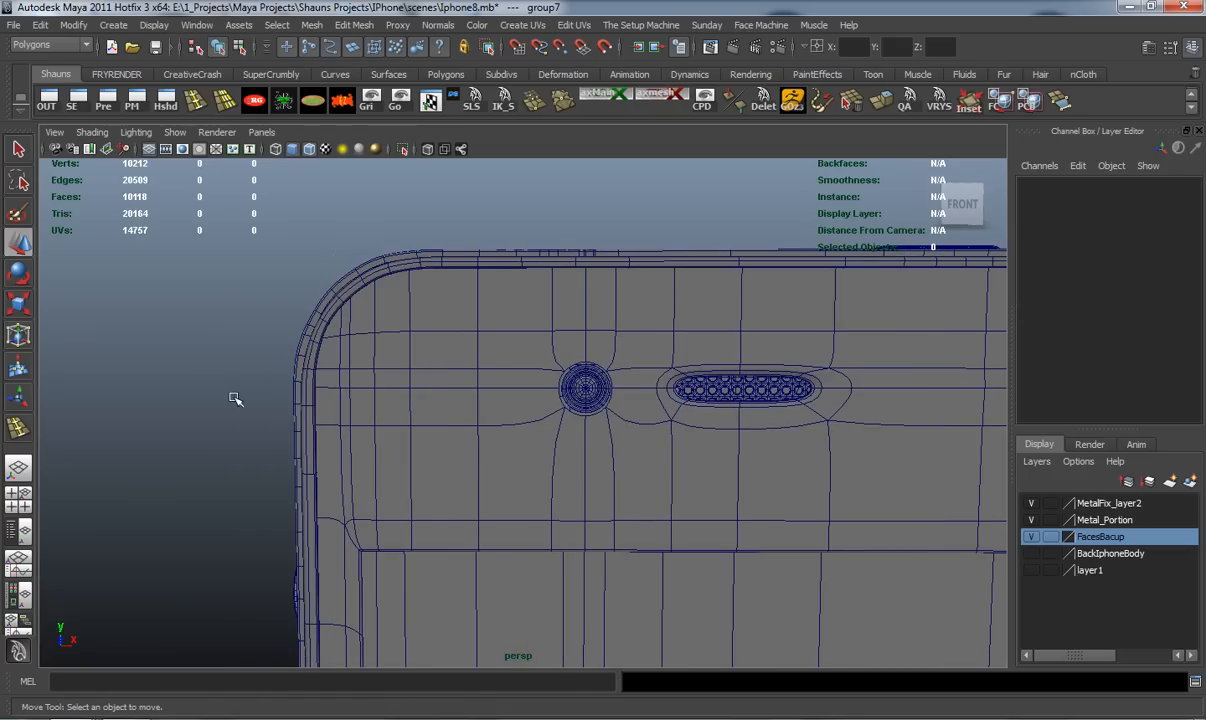
Extrude the border edge loop of the front camera hole, scaling it inward and moving it slightly back to form a sloped rim
scroll(448, 417, "up", 5)
left_click_drag(460, 425, 468, 398, "alt")
right_click_drag(468, 375, 468, 342)
key("1")
double_click(507, 361)
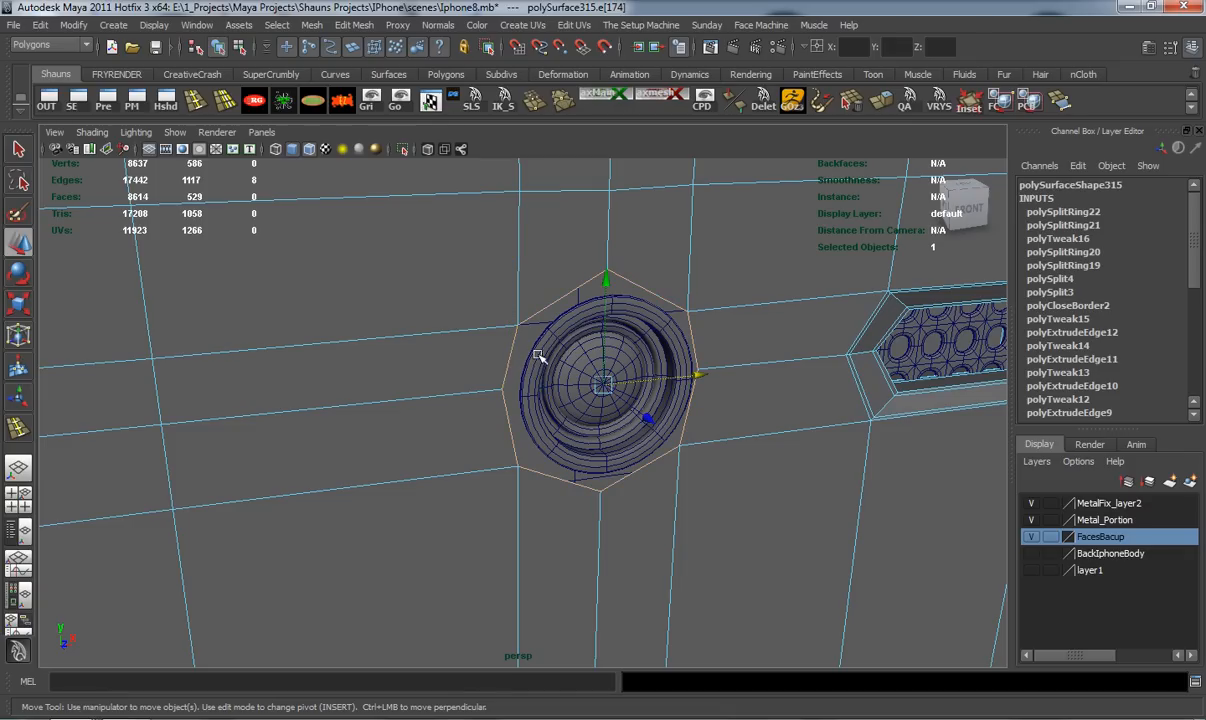
left_click(880, 102)
left_click_drag(606, 385, 577, 418)
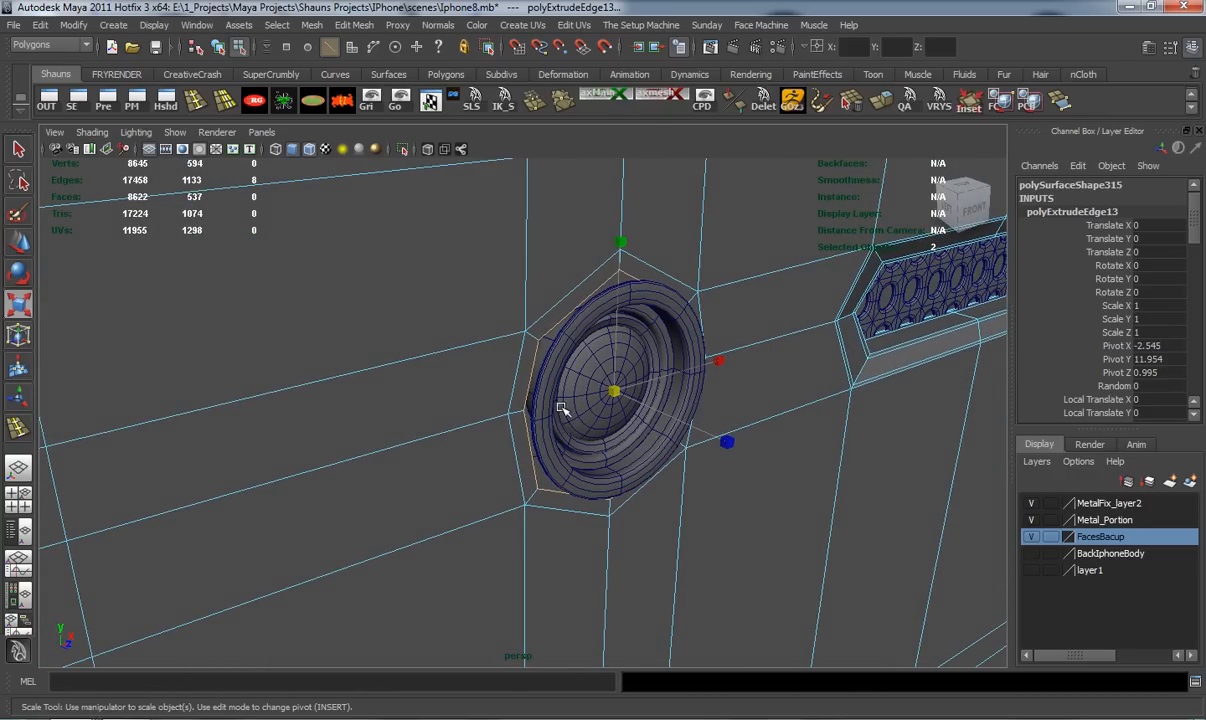
key("w")
middle_click_drag(683, 422, 676, 421)
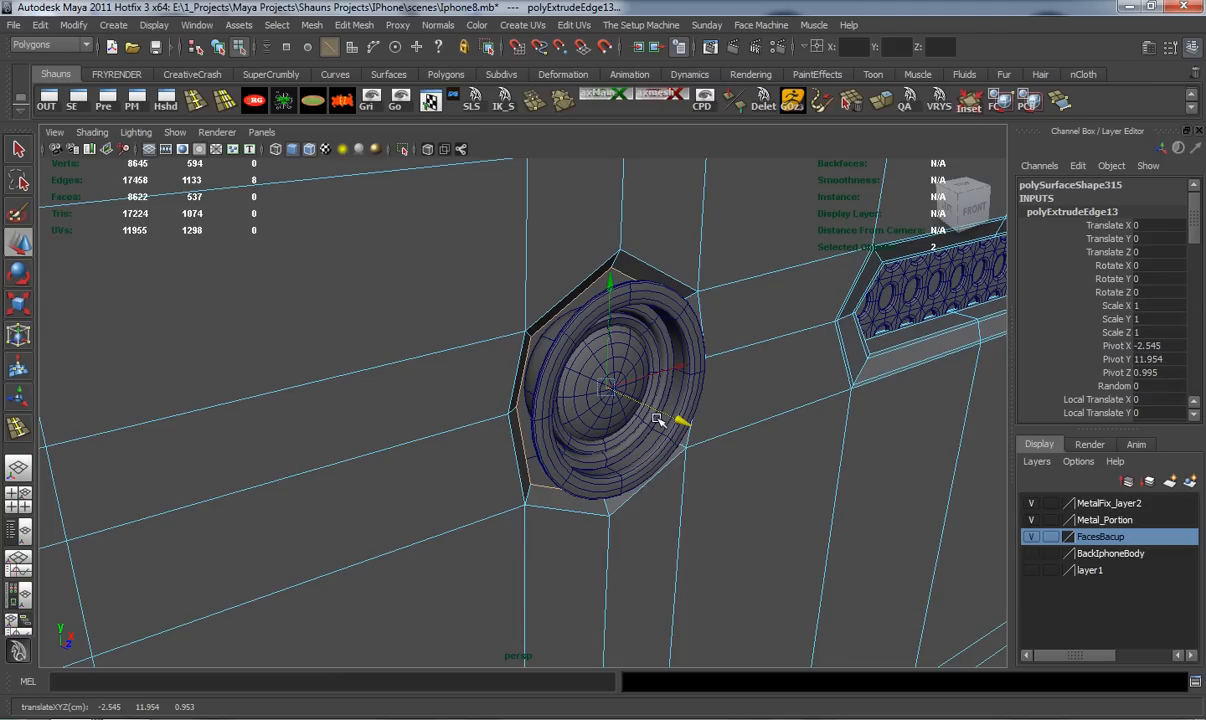
key("r")
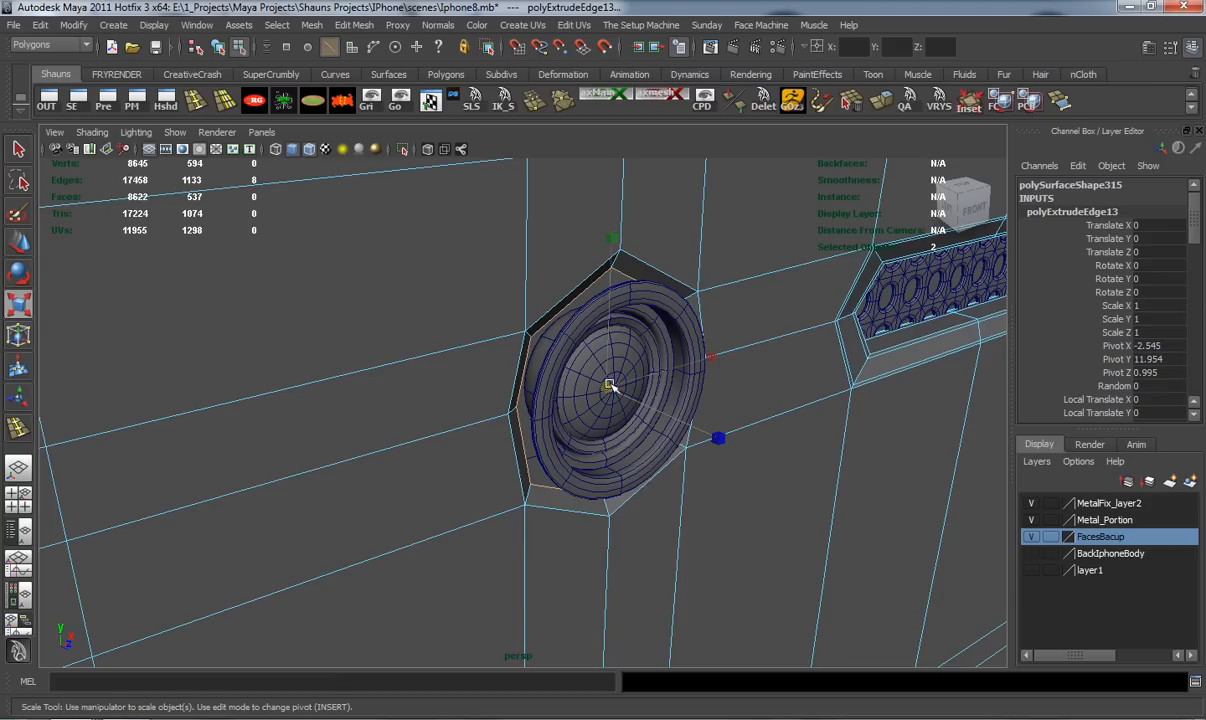
left_click_drag(612, 388, 605, 385)
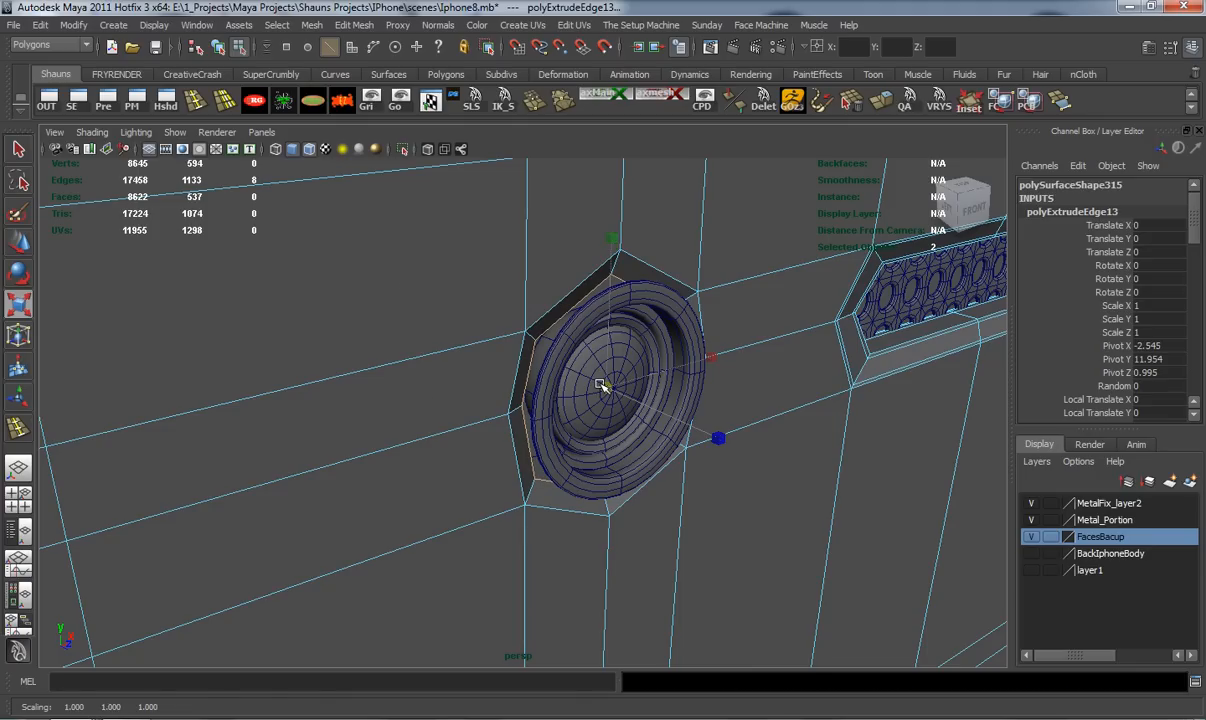
Extrude the camera hole's border again to behind the lens parts and close its back with Fill Hole
key("g")
key("w")
left_click_drag(680, 423, 626, 421)
left_click_drag(624, 374, 590, 458, "alt")
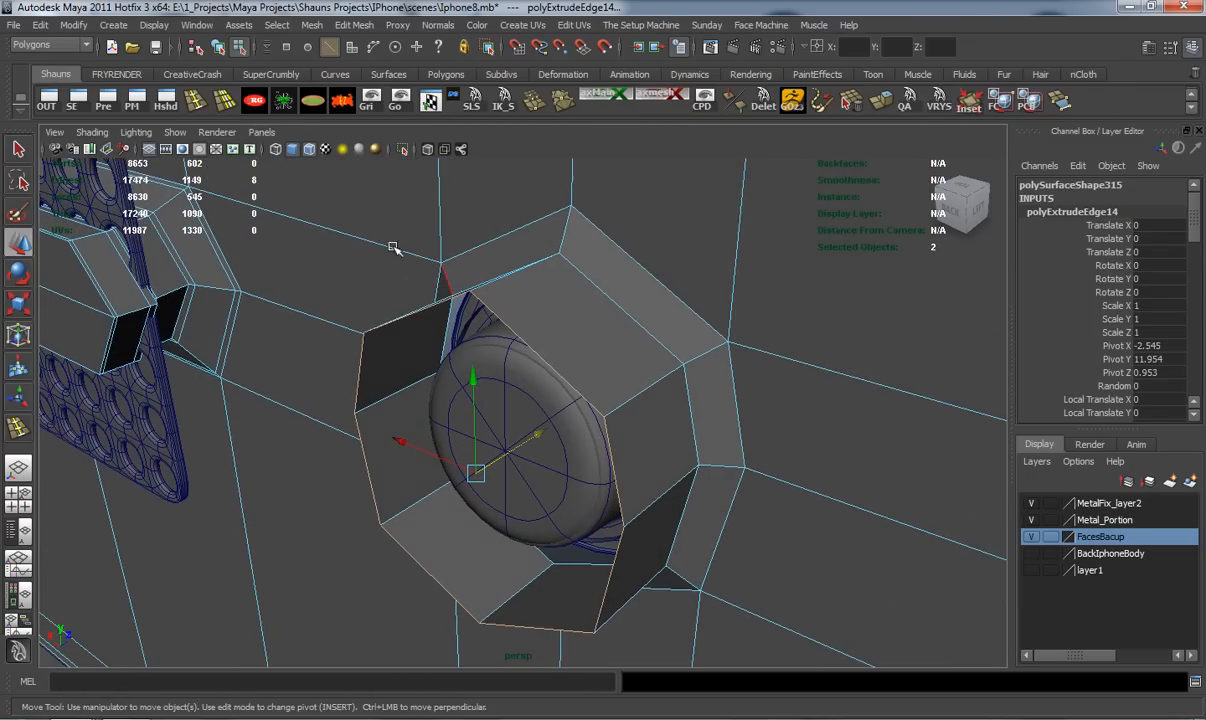
left_click(312, 25)
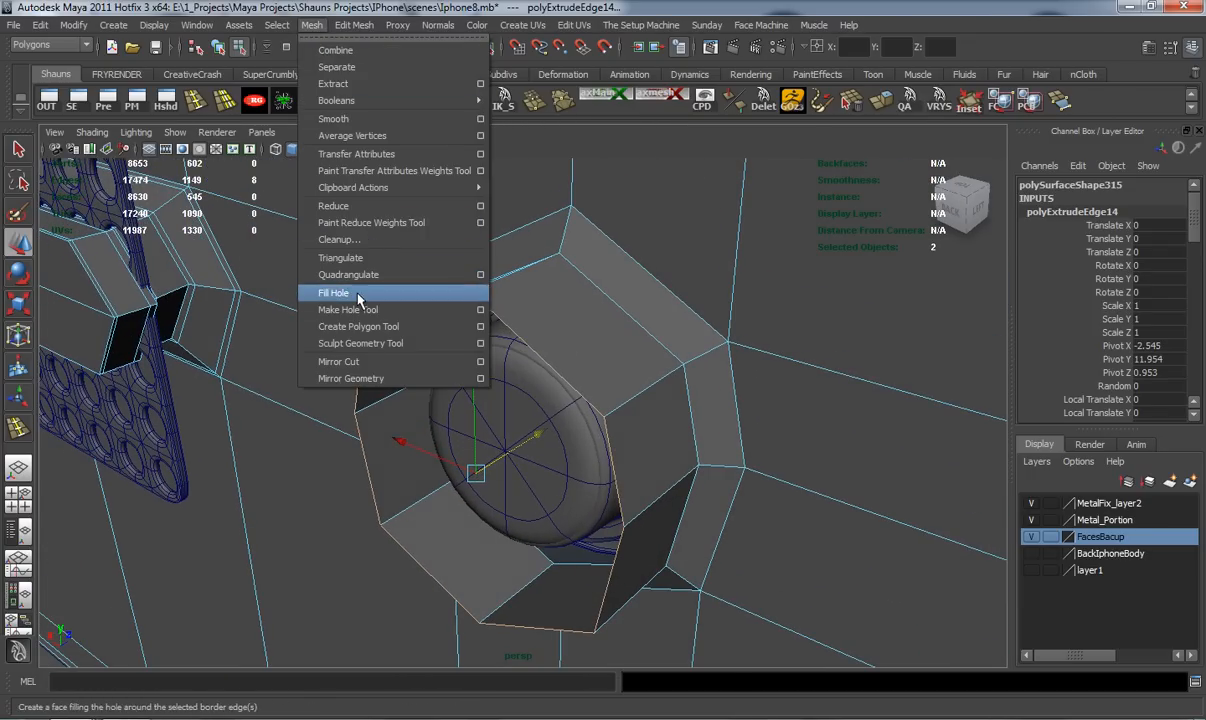
left_click(335, 292)
left_click_drag(417, 364, 422, 331, "alt")
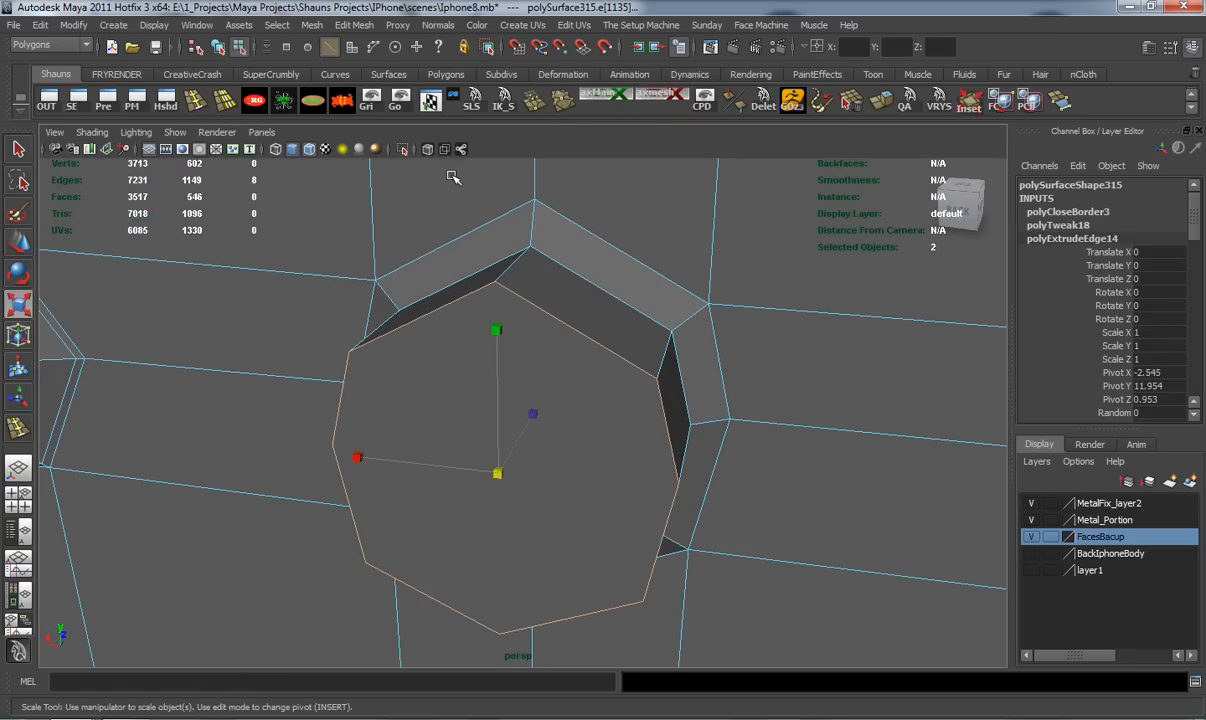
Split the recess's back face vertically between its opposite upper and lower corners with the Split Polygon Tool
left_click(446, 75)
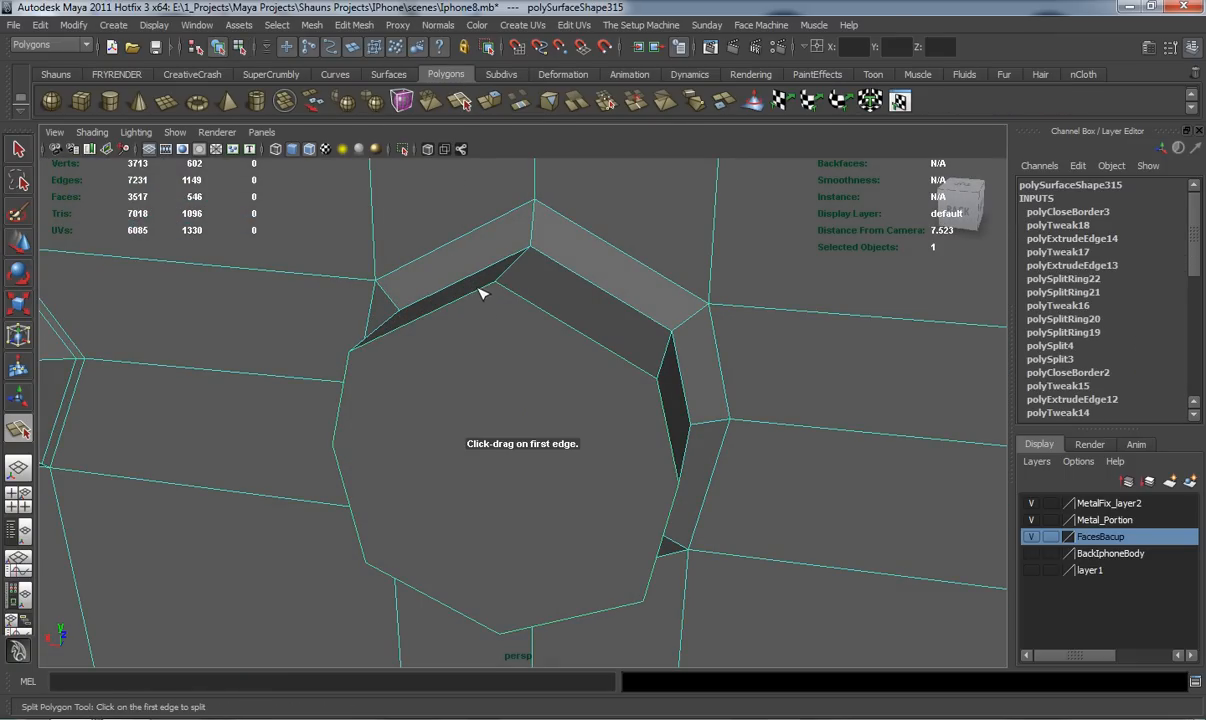
left_click_drag(478, 289, 502, 287)
left_click_drag(501, 445, 508, 410, "alt")
left_click_drag(466, 304, 413, 416, "alt")
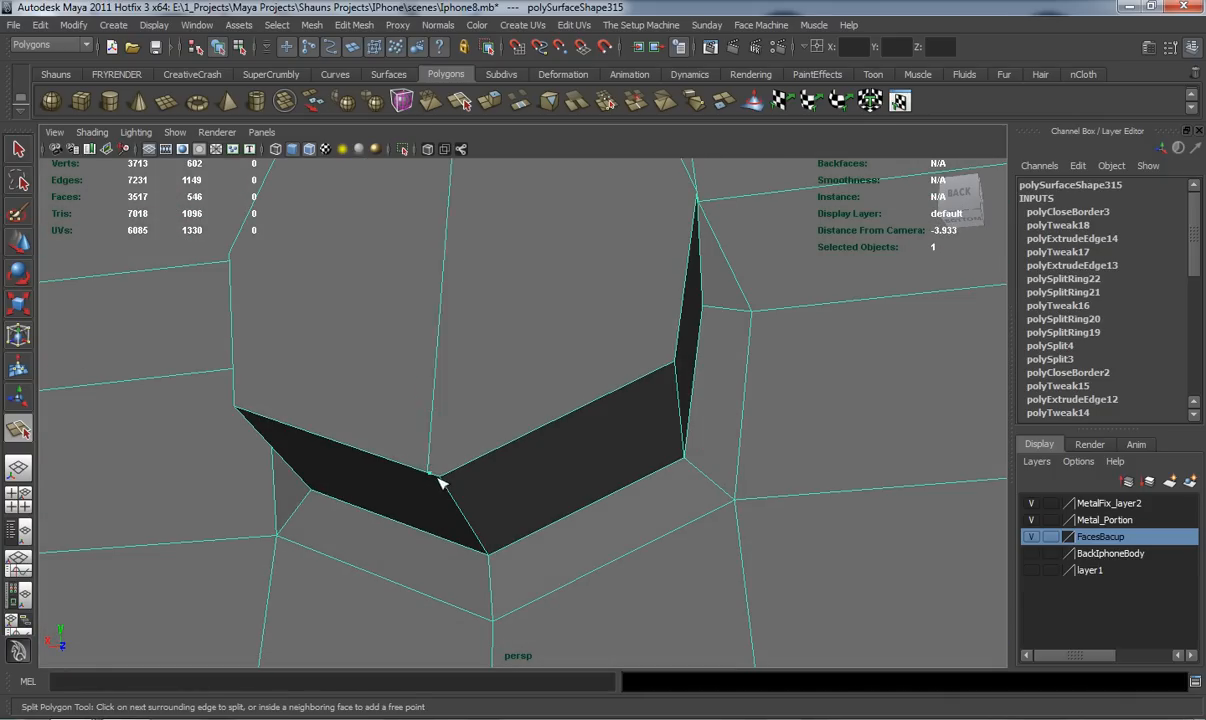
left_click_drag(428, 480, 457, 489)
key("Return")
left_click_drag(430, 350, 455, 419, "alt")
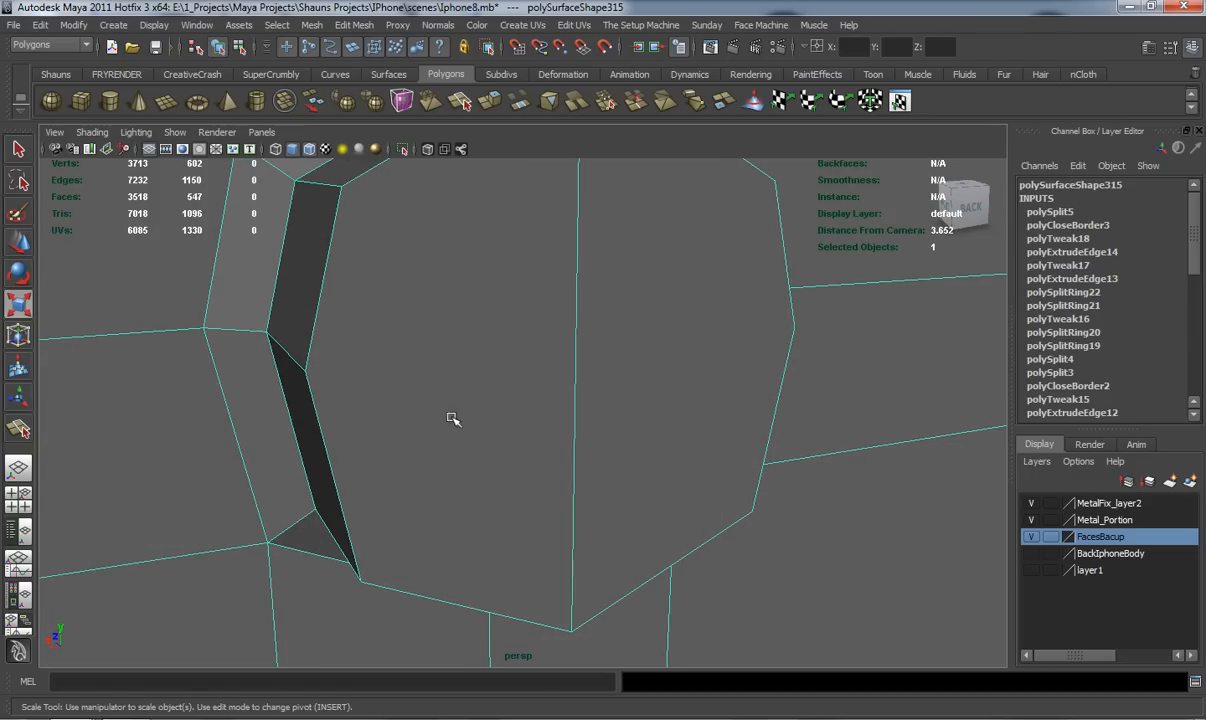
Split the recess's back face crosswise between its two side corners and preview the body smoothed
key("g")
left_click_drag(319, 333, 316, 337)
left_click_drag(316, 388, 751, 418, "alt")
key("Return")
key("r")
left_click_drag(543, 329, 587, 377, "alt")
key("3")
Insert two edge loops around the sloped rim of the front camera recess to tighten its smoothed edges
left_click(60, 74)
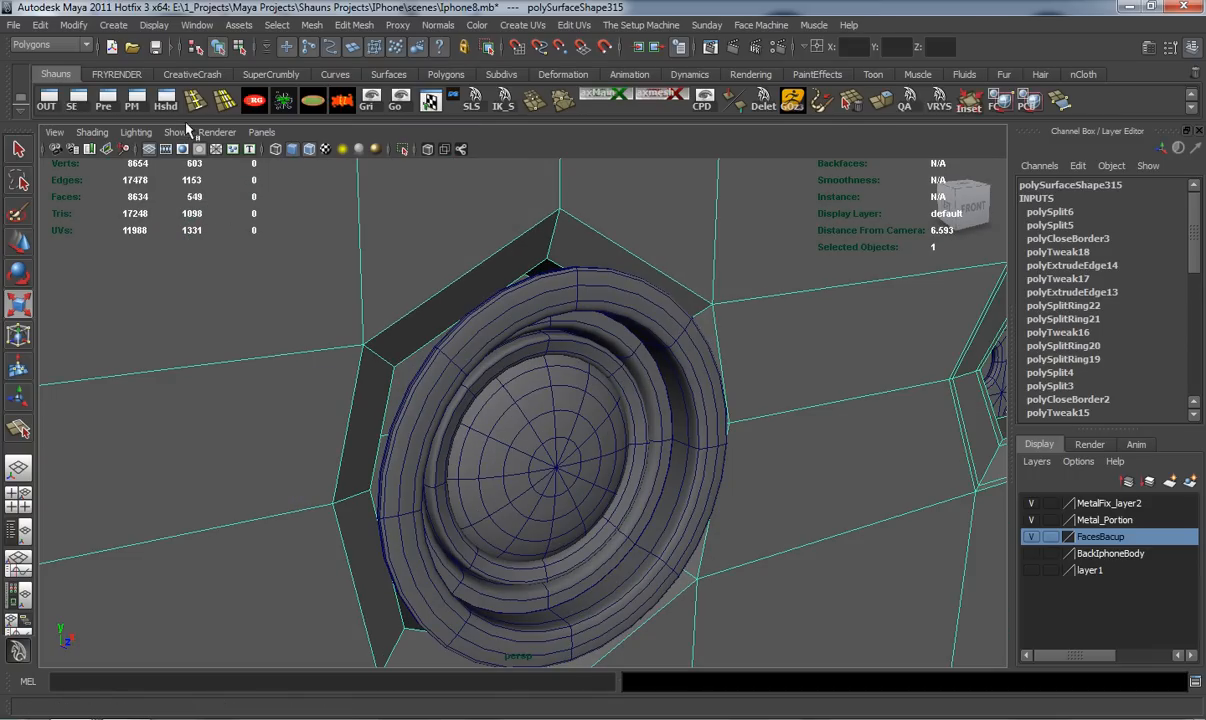
left_click(354, 25)
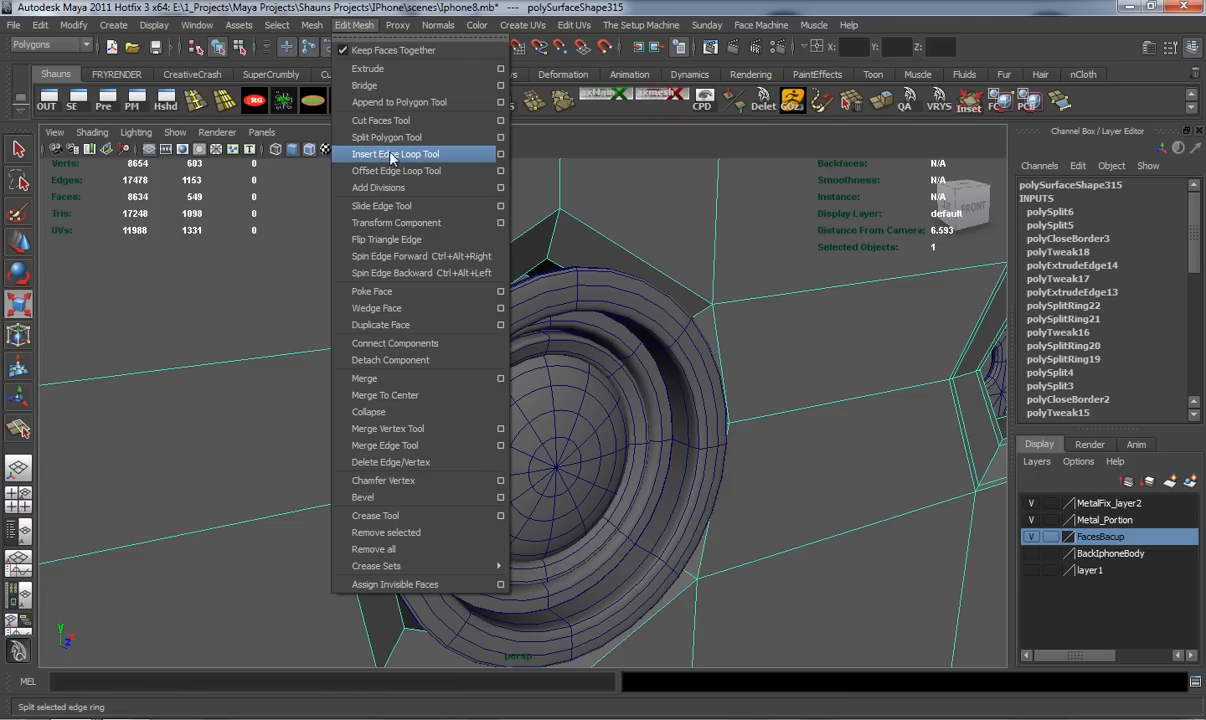
left_click_drag(389, 362, 375, 345, "alt")
left_click(196, 100)
left_click(370, 342)
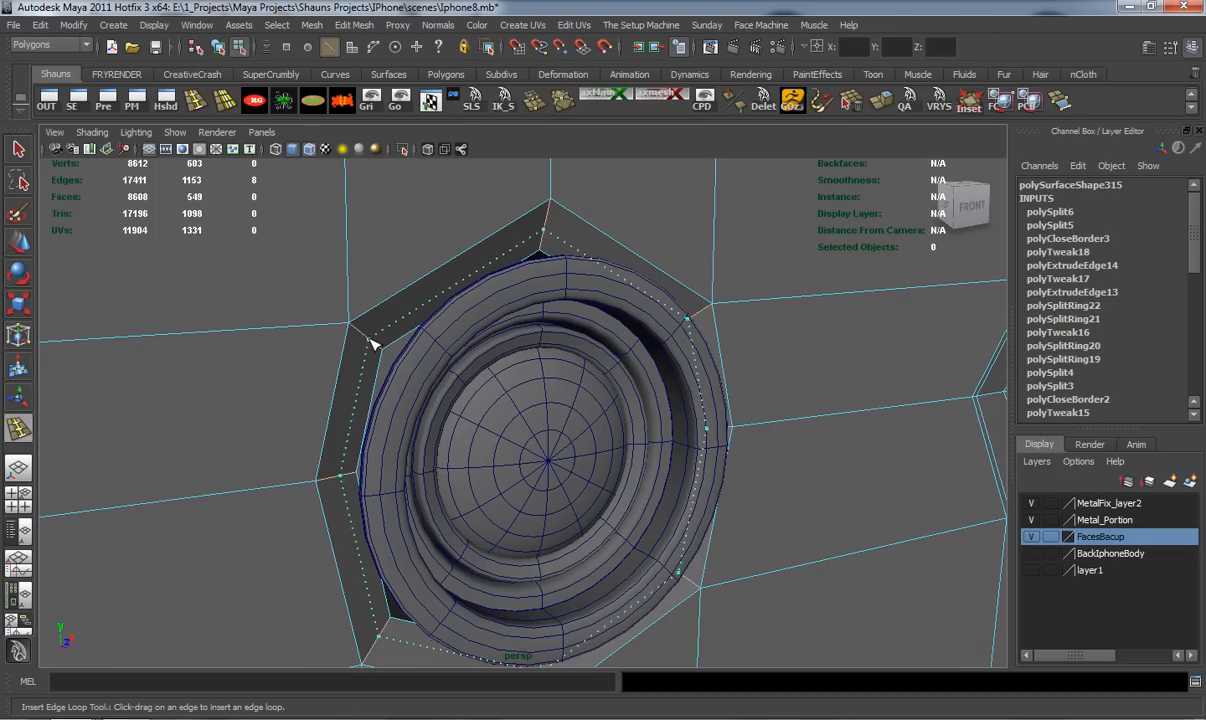
left_click_drag(379, 347, 356, 327)
key("w")
key("3")
Check the smoothed camera recess, then select the whole lens group and push it deeper into the recess
right_click_drag(362, 315, 400, 292)
left_click_drag(408, 300, 359, 309, "alt")
scroll(336, 342, "down", 10)
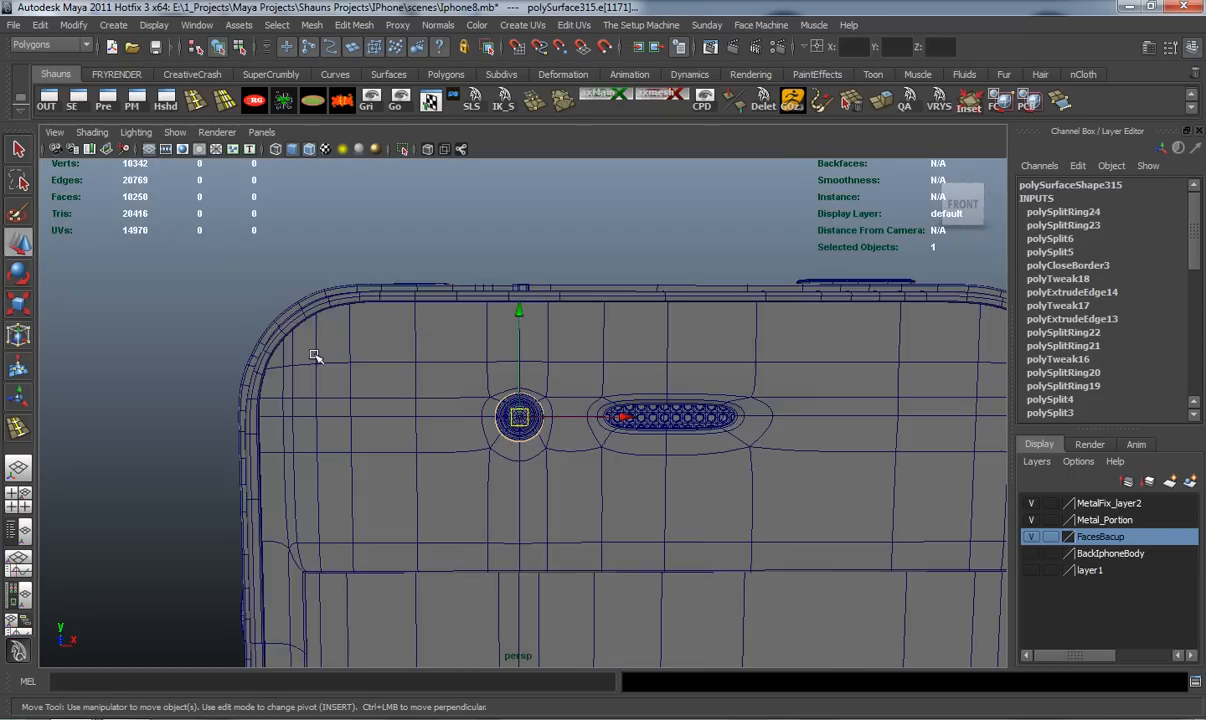
scroll(336, 345, "up", 2)
left_click(249, 381)
right_click_drag(407, 403, 458, 417, "alt")
left_click_drag(458, 417, 491, 424, "alt")
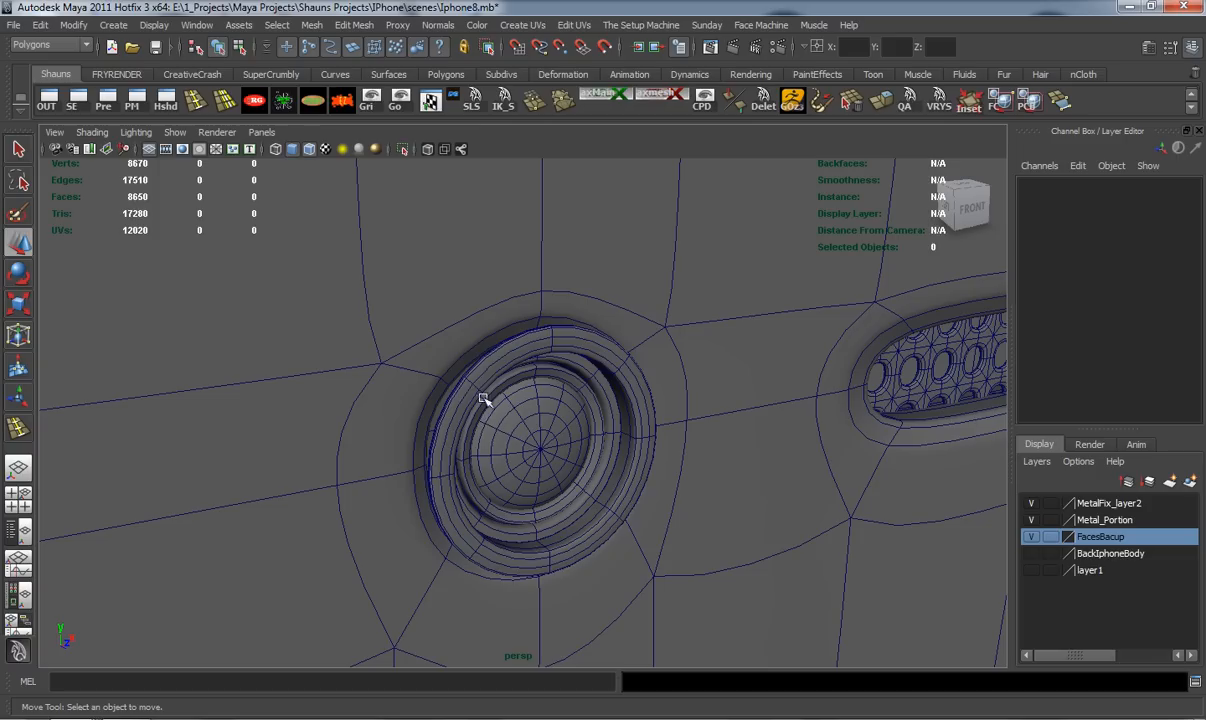
left_click(465, 386)
key("Up")
left_click_drag(587, 474, 458, 439)
middle_click_drag(458, 441, 460, 430, "alt")
Adjust the height of the vertices directly above and below the camera recess to round its smoothed rim around the lens
right_click_drag(486, 286, 452, 284)
left_click_drag(456, 211, 538, 345)
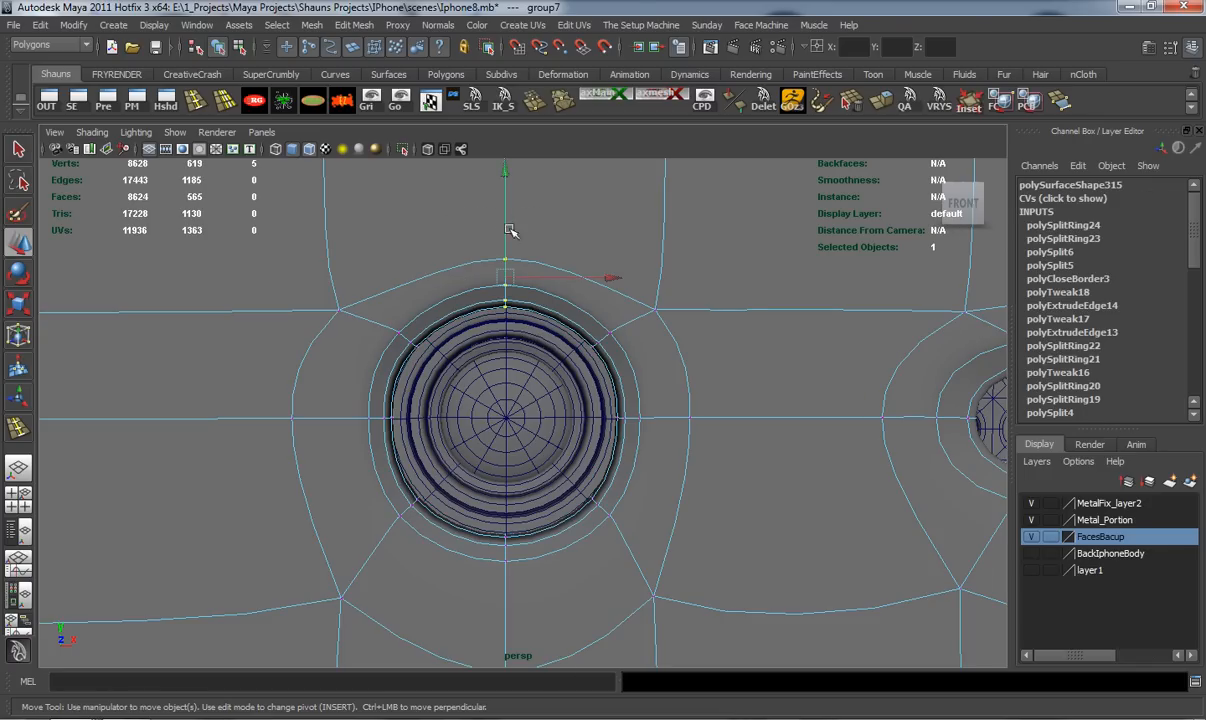
left_click_drag(507, 179, 505, 167)
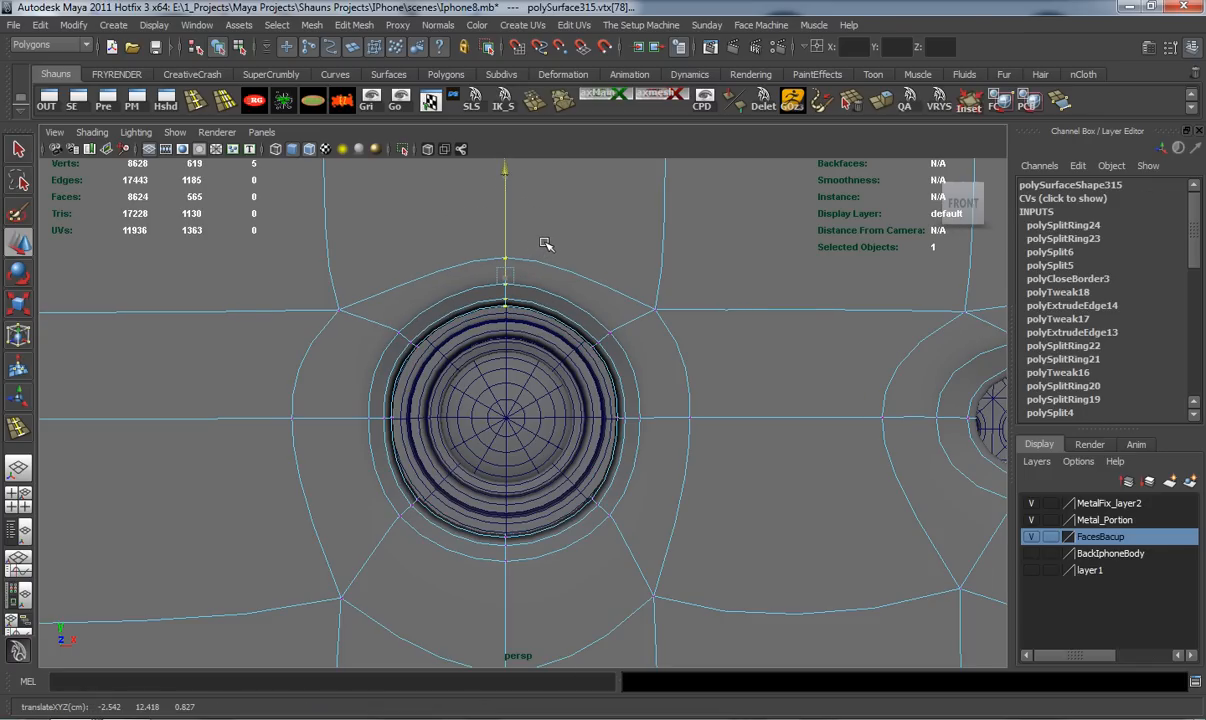
key("1")
left_click_drag(506, 162, 506, 176)
middle_click_drag(521, 428, 525, 306, "alt")
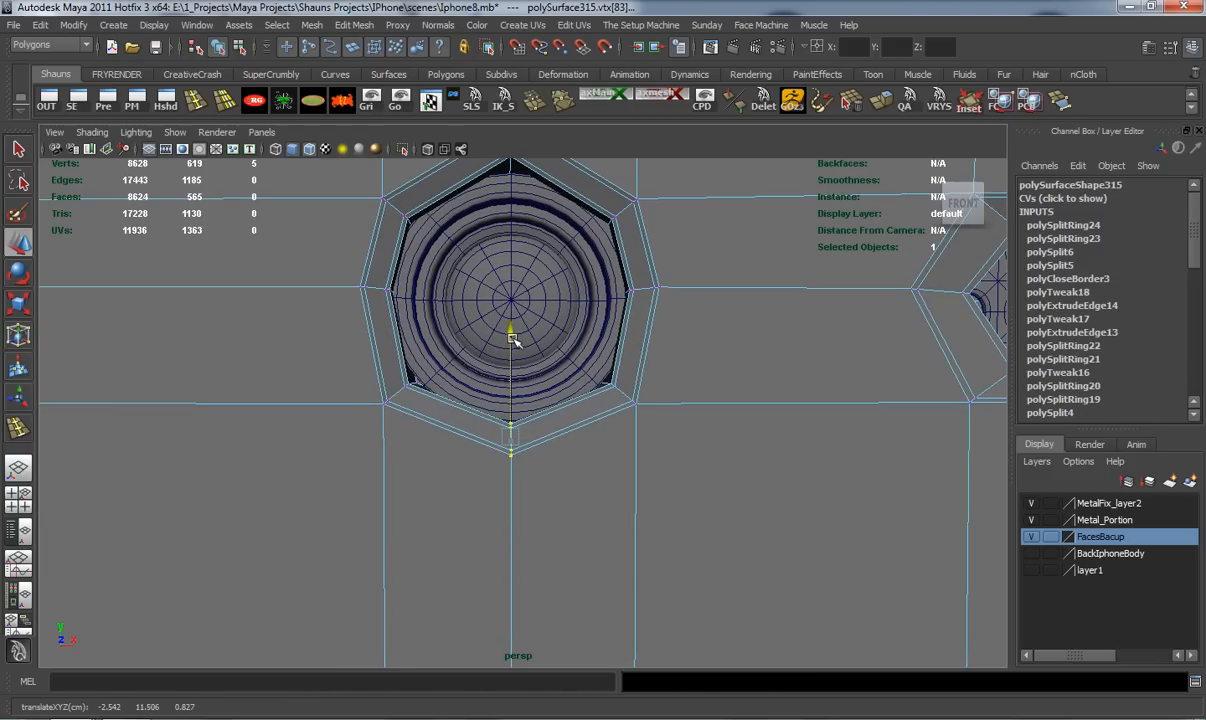
key("3")
middle_click_drag(502, 322, 564, 342, "alt")
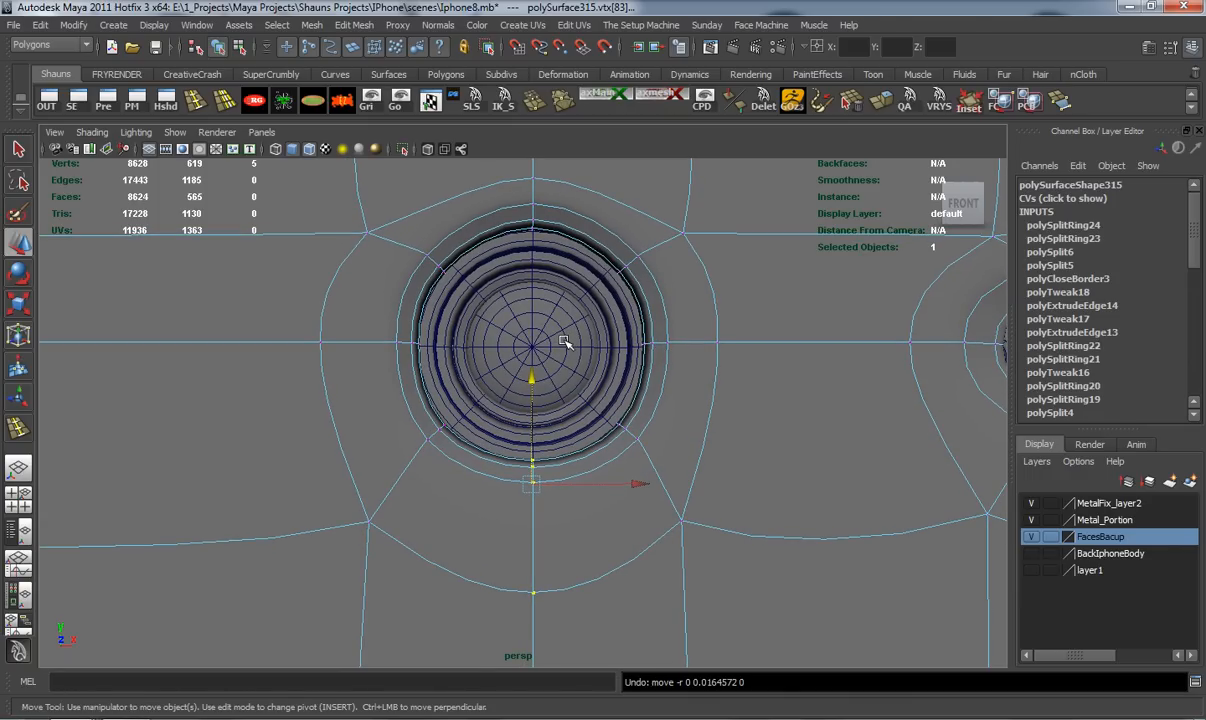
scroll(563, 345, "down", 5)
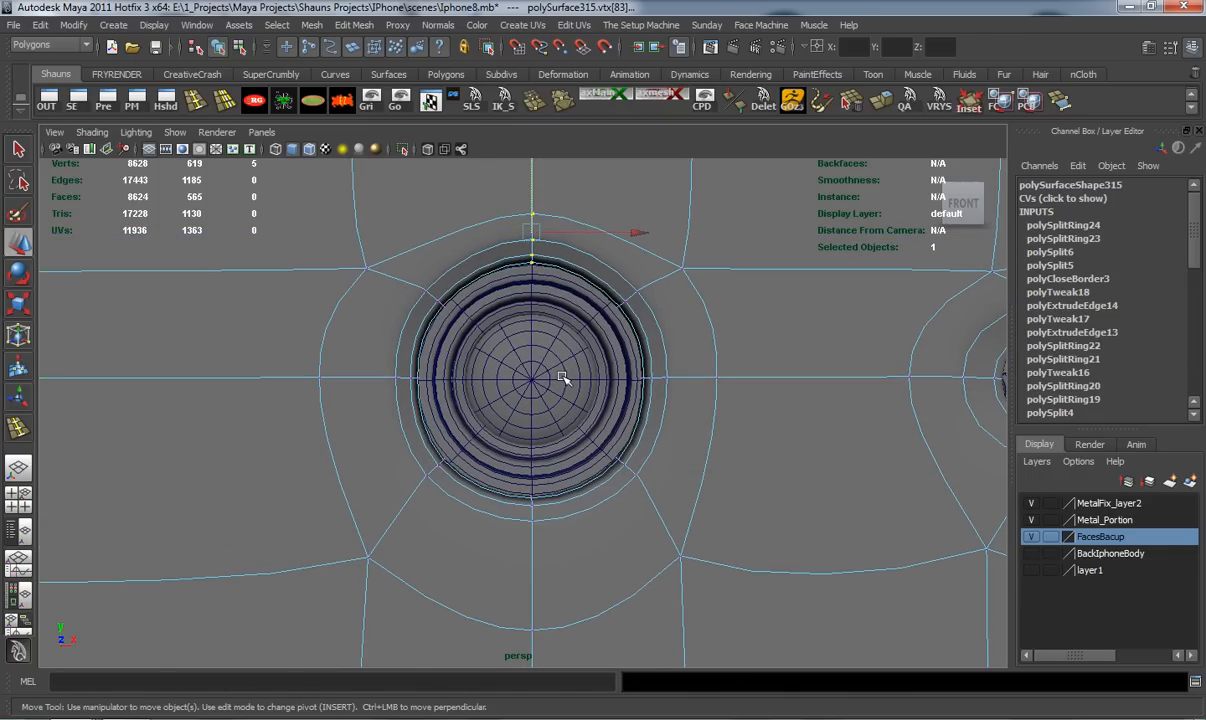
scroll(545, 386, "down", 3)
Examine the finished front camera beside the earpiece and the rest of the phone's front body
left_click(178, 411)
left_click_drag(390, 424, 432, 406, "alt")
right_click_drag(432, 406, 466, 389)
middle_click_drag(507, 421, 503, 350, "alt")
scroll(495, 410, "up", 1)
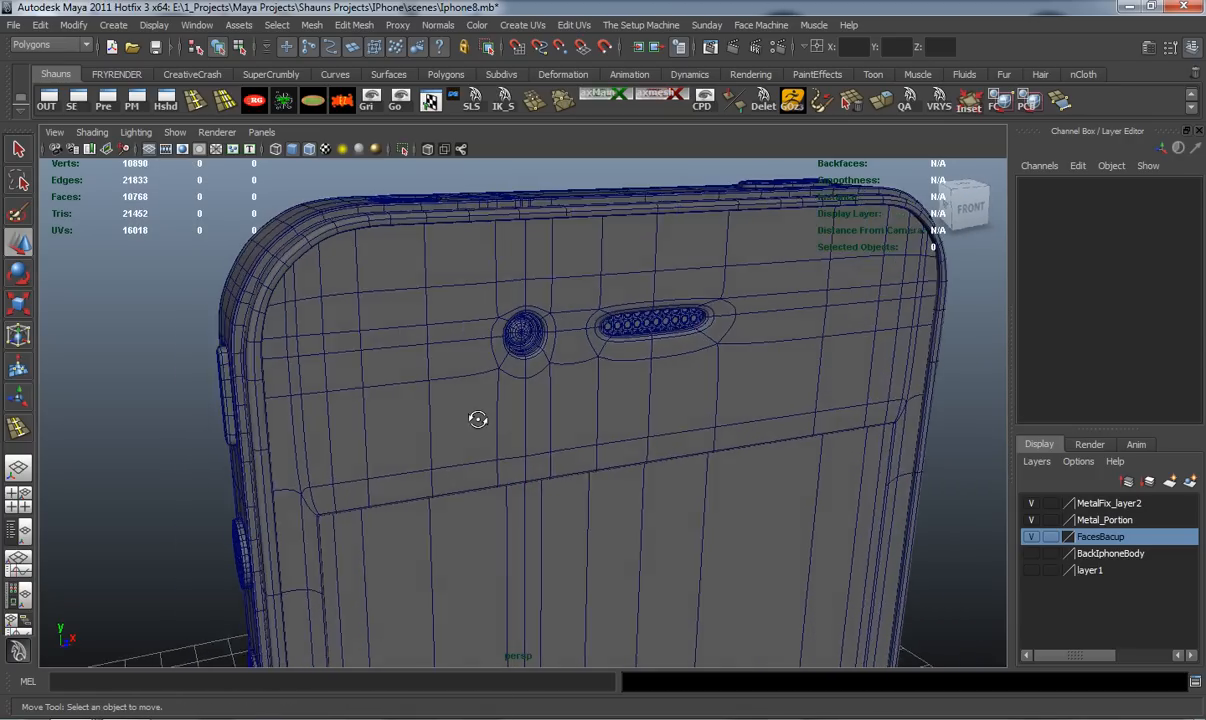
left_click_drag(493, 417, 436, 412, "alt")
scroll(534, 470, "down", 5)
scroll(536, 430, "up", 4)
mouse_move(527, 423)
left_mouse_down("alt")
mouse_move(622, 438)
mouse_move(514, 412)
left_mouse_up("alt")
middle_click_drag(514, 412, 463, 296, "alt")
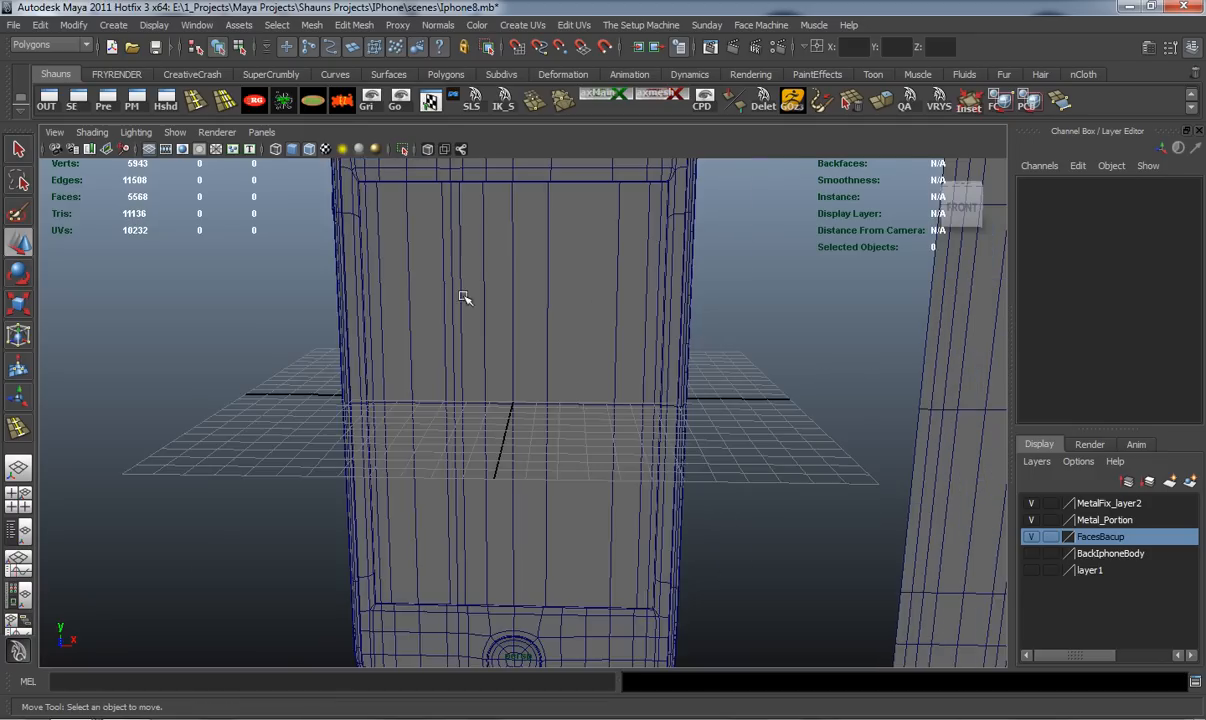
Select the front glass beside the phone and set its Translate X to 0
scroll(520, 385, "down", 5)
middle_click_drag(527, 391, 503, 377, "alt")
left_click(697, 353)
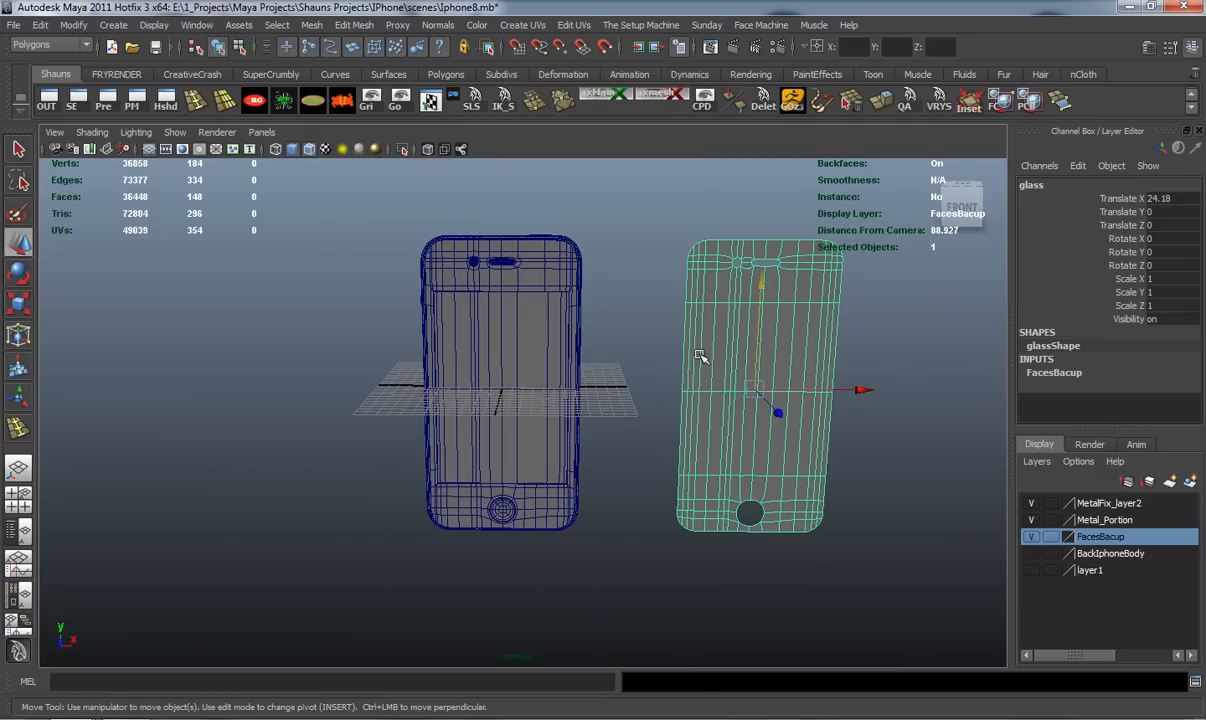
left_click_drag(860, 389, 813, 389)
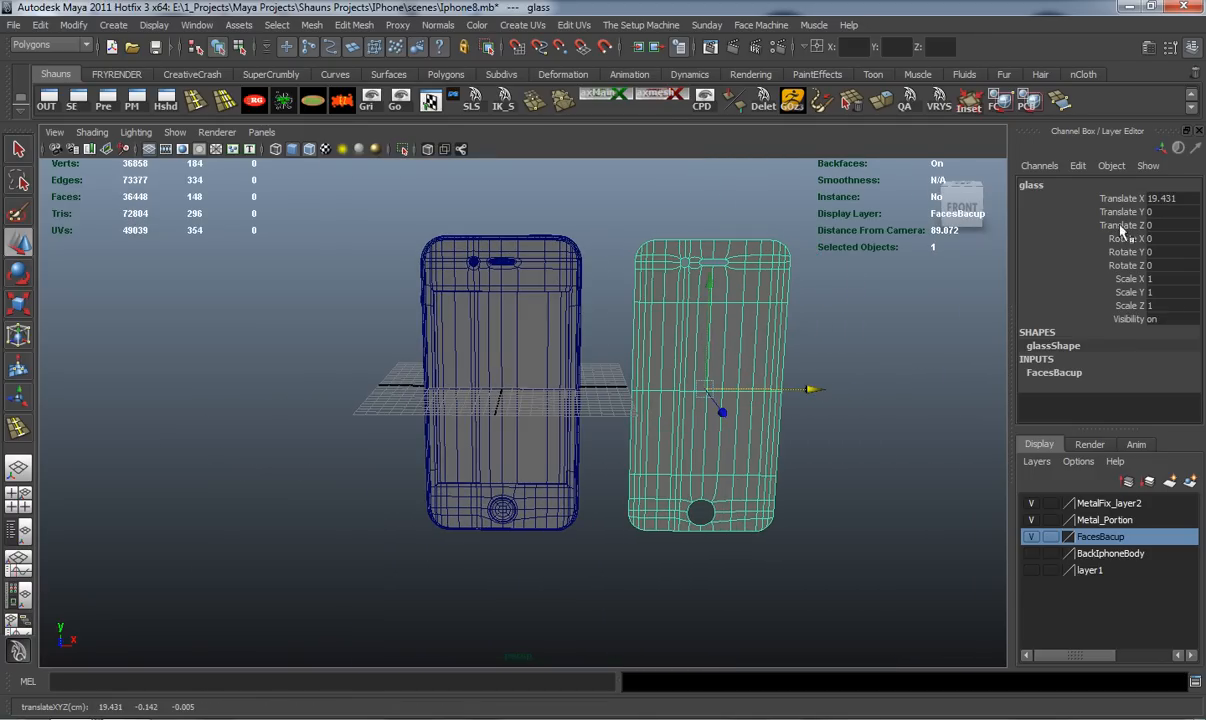
type("0")
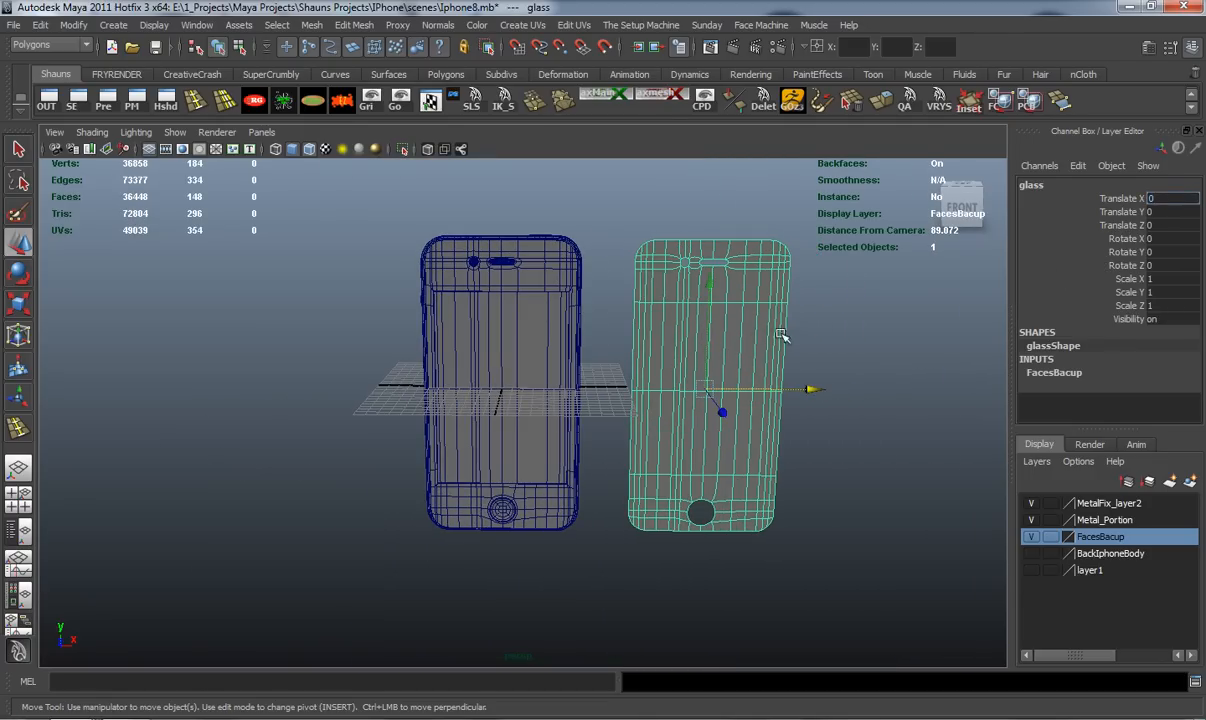
key("Return")
Extrude the border edges of the unsmoothed glass's camera hole, scale them slightly inward and push them back toward the phone
scroll(650, 362, "up", 4)
middle_click_drag(600, 355, 650, 402, "alt")
scroll(654, 404, "up", 4)
left_click_drag(654, 404, 690, 408, "alt")
middle_click_drag(690, 408, 692, 481, "alt")
left_click_drag(692, 481, 625, 479, "alt")
scroll(614, 444, "up", 8)
scroll(597, 505, "up", 4)
right_click_drag(498, 328, 496, 303)
key("1")
left_click_drag(496, 305, 474, 335, "alt")
middle_click_drag(474, 335, 588, 422, "alt")
double_click(512, 342)
left_click_drag(486, 356, 525, 377, "alt")
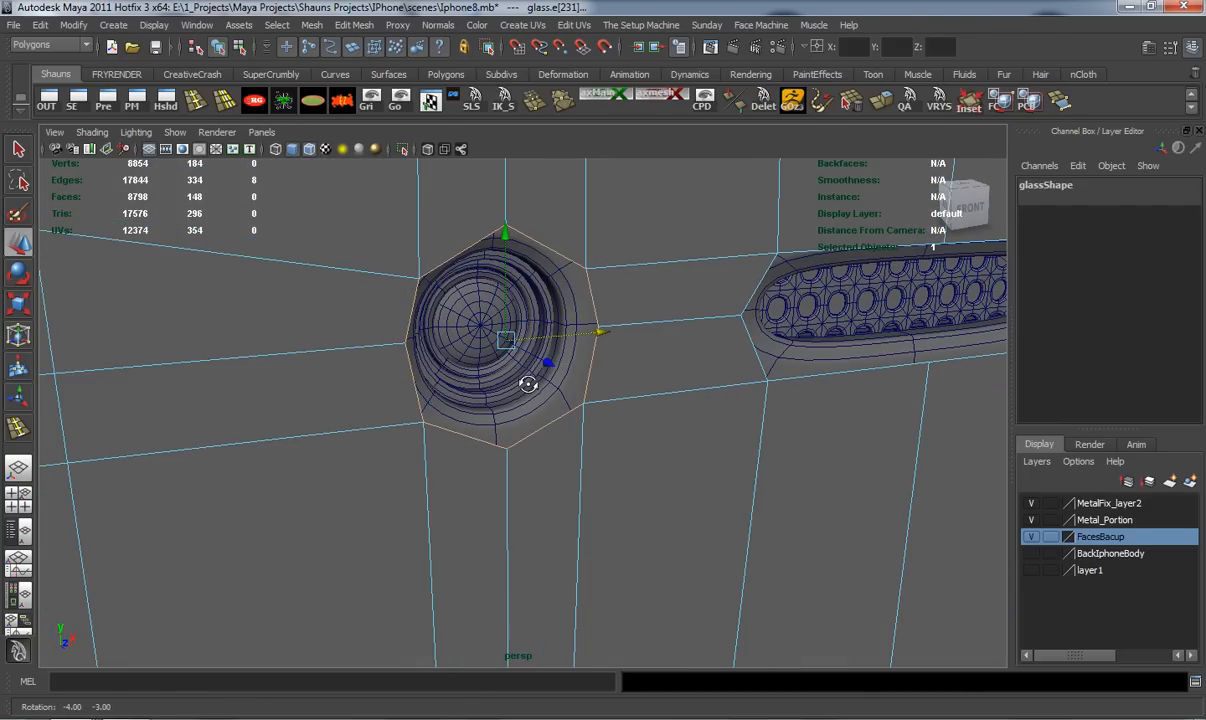
left_click(826, 100)
left_click_drag(540, 368, 598, 445, "alt")
key("r")
left_click_drag(615, 392, 612, 391)
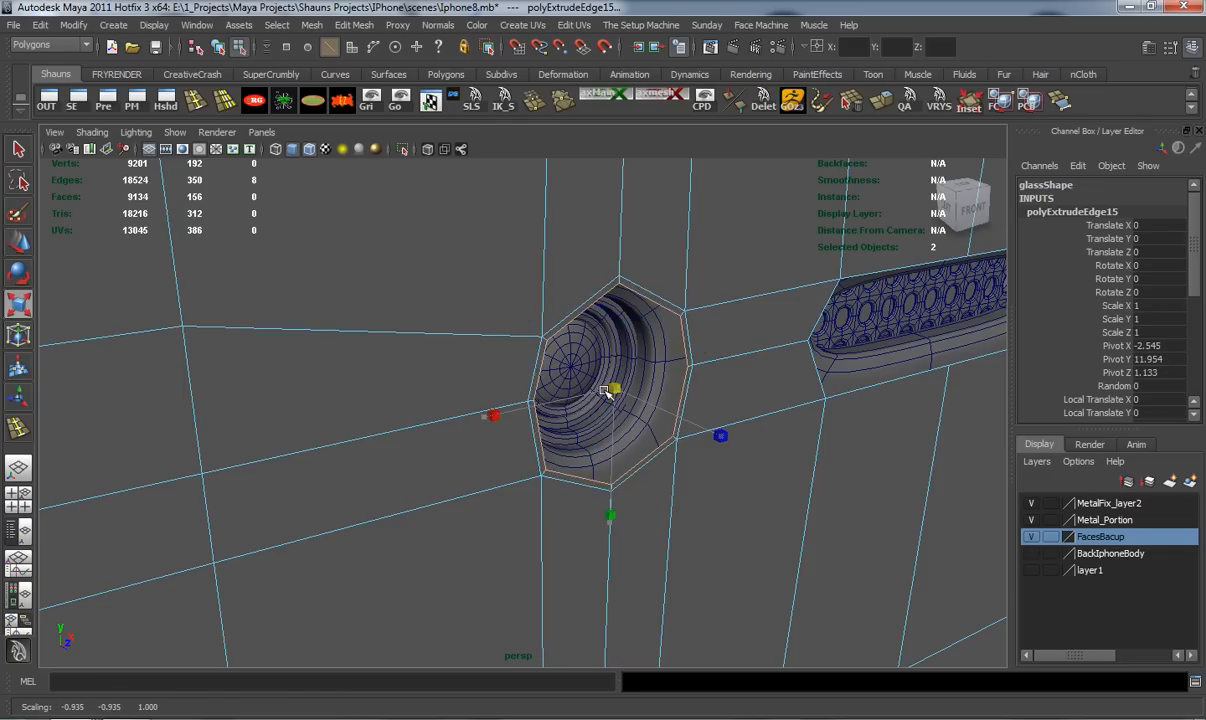
left_click_drag(688, 421, 619, 431)
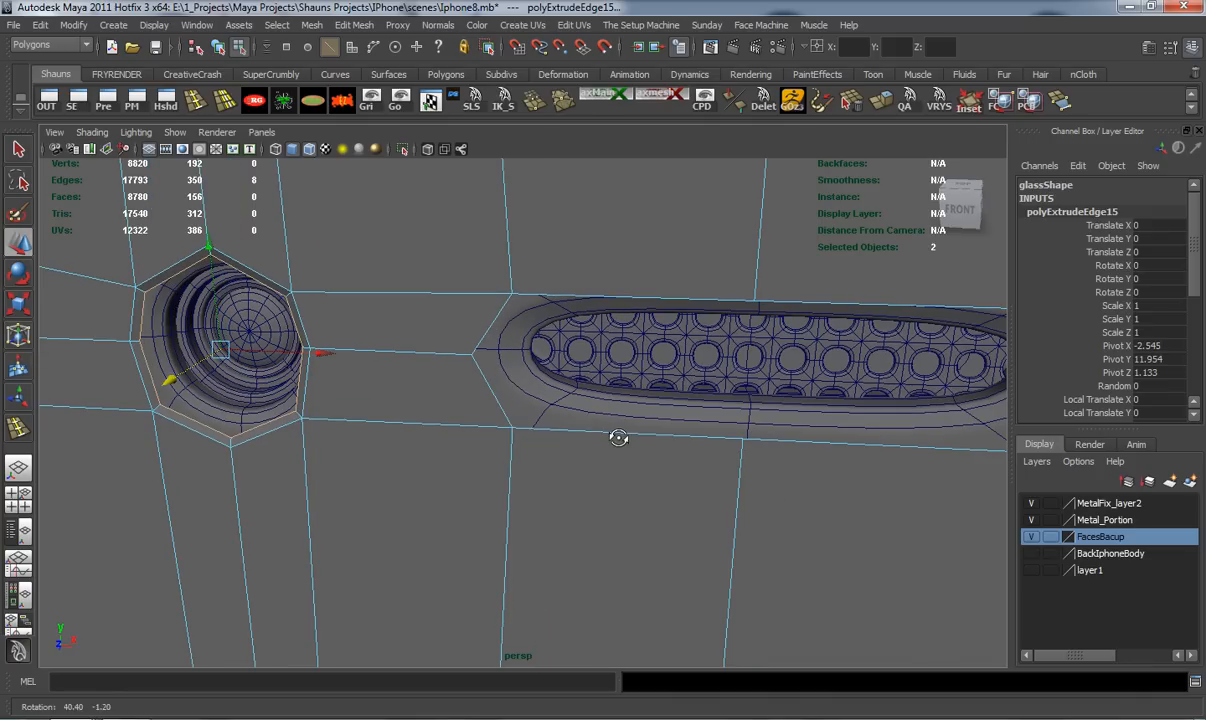
Extrude the border edges of the glass's earpiece slot, scale them slightly inward and push them back toward the phone
left_click(576, 430)
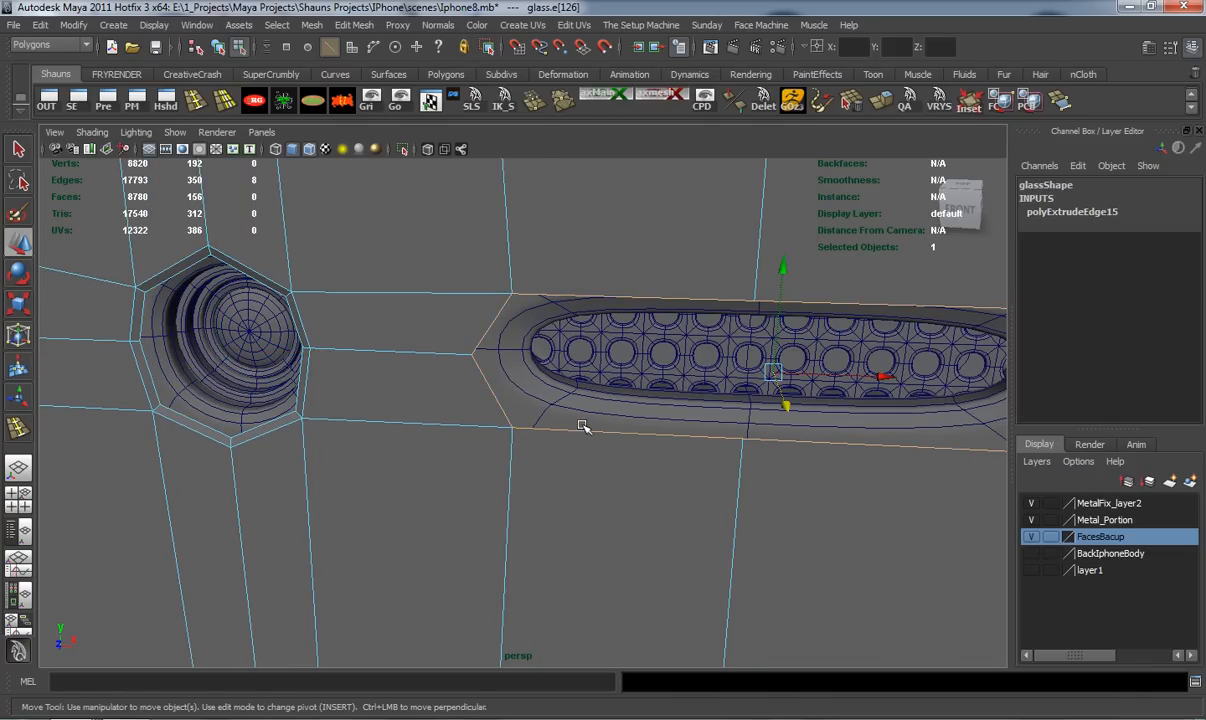
key("g")
key("r")
middle_click_drag(743, 383, 689, 389, "alt")
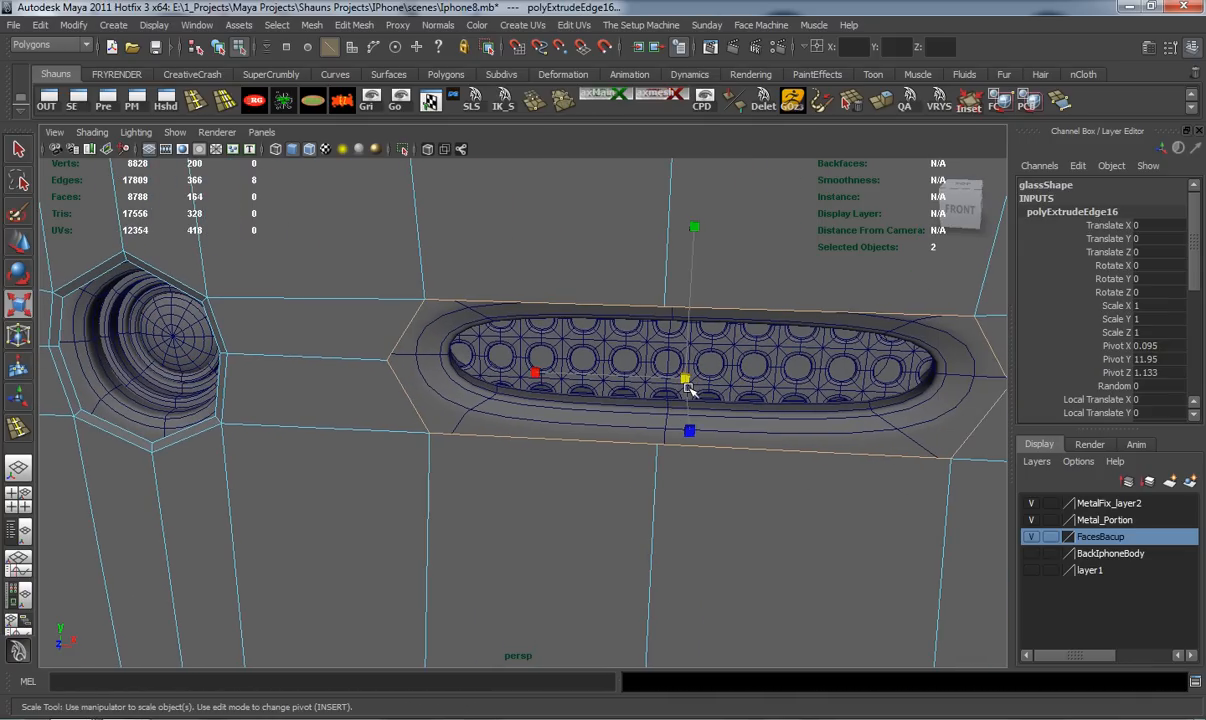
left_click_drag(683, 379, 640, 383)
left_click_drag(660, 248, 204, 347, "alt")
key("w")
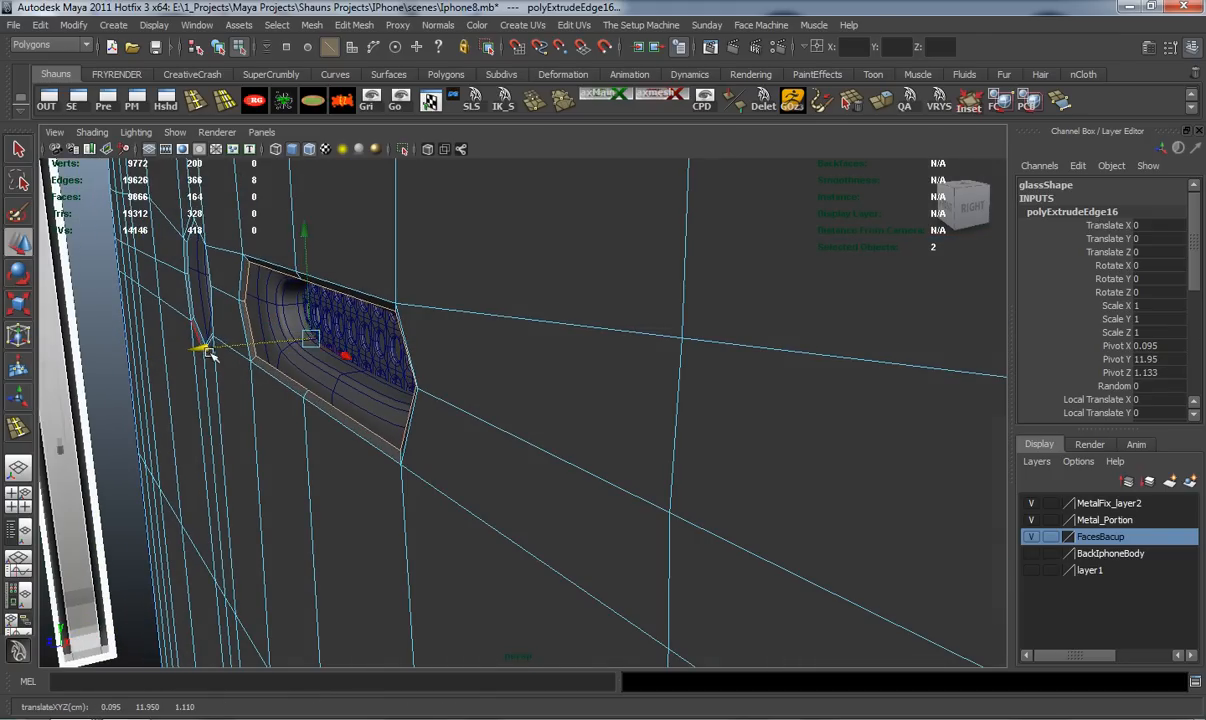
Extrude the border edges of the glass's home button hole, scale them slightly inward and push them back toward the phone
scroll(425, 486, "down", 5)
middle_click_drag(425, 486, 479, 231, "alt")
middle_click_drag(440, 590, 433, 334, "alt")
middle_click_drag(447, 526, 445, 270, "alt")
scroll(460, 508, "up", 3)
left_click_drag(461, 509, 512, 527, "alt")
middle_click_drag(480, 552, 514, 452, "alt")
scroll(514, 452, "up", 1)
middle_click_drag(680, 460, 560, 470, "alt")
scroll(560, 470, "up", 3)
left_click_drag(565, 472, 650, 474, "alt")
middle_click_drag(580, 474, 487, 472, "alt")
left_click_drag(487, 472, 560, 431, "alt")
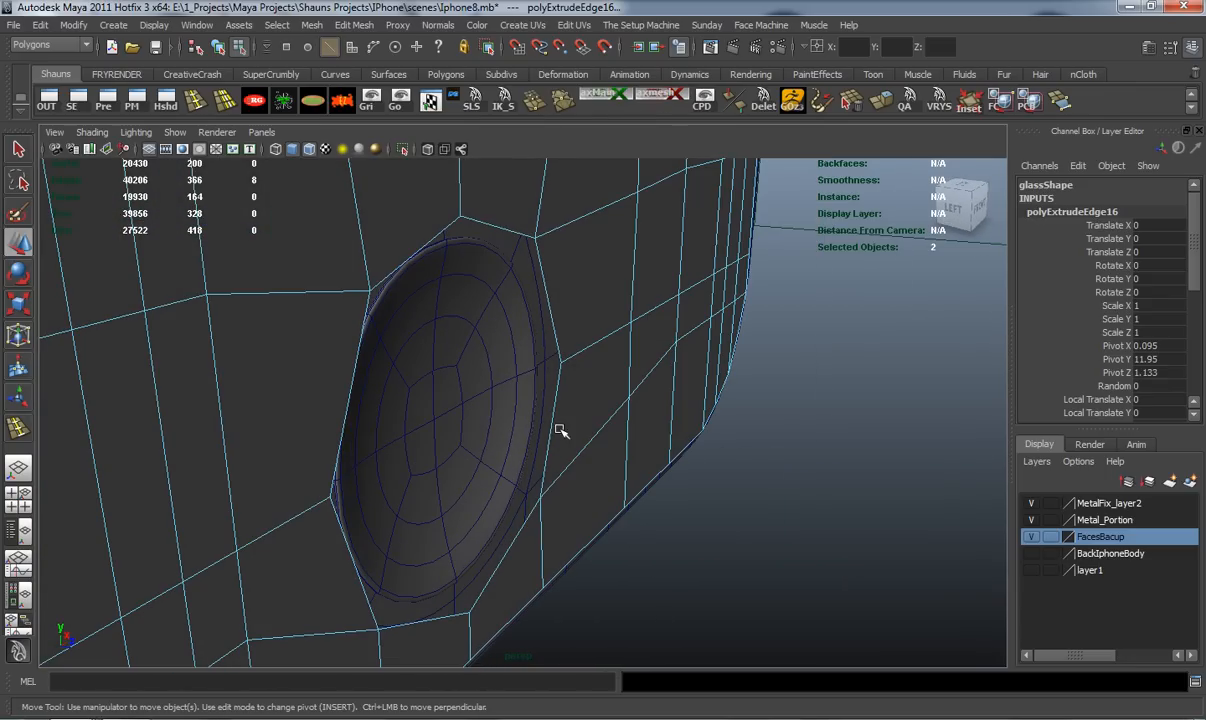
double_click(556, 328)
left_click_drag(506, 347, 466, 339, "alt")
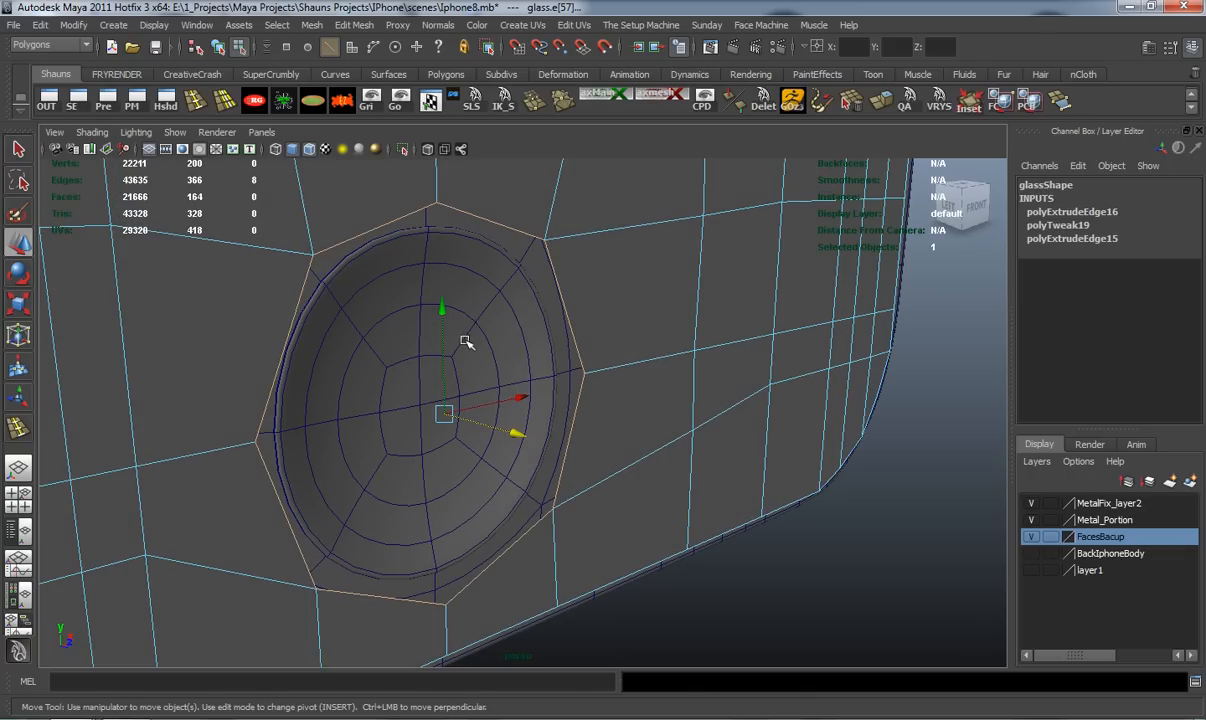
key("g")
key("r")
left_click_drag(449, 414, 497, 417)
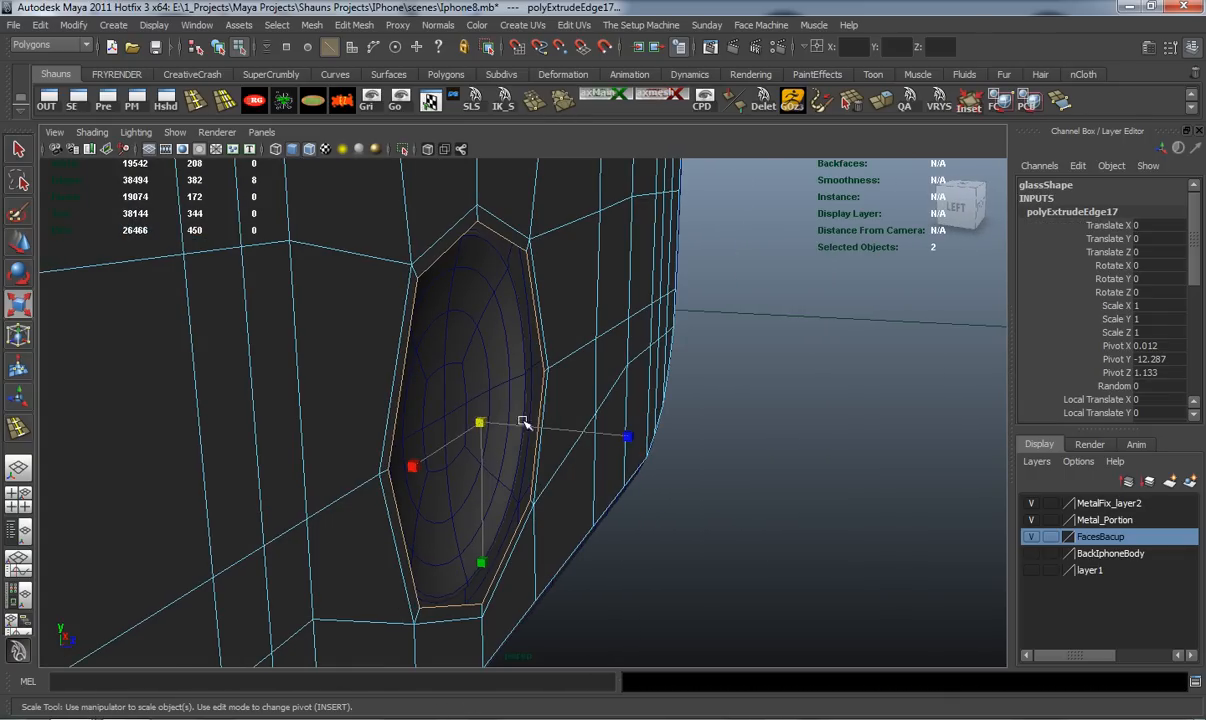
key("w")
left_click_drag(581, 428, 581, 432)
left_click_drag(581, 432, 565, 430, "alt")
Return to object selection and move the whole glass forward off the phone to Translate Z 1.202
right_click_drag(600, 339, 622, 324)
left_click_drag(659, 384, 242, 406, "alt")
left_click(205, 404)
left_click_drag(450, 322, 511, 398, "alt")
left_click(520, 378)
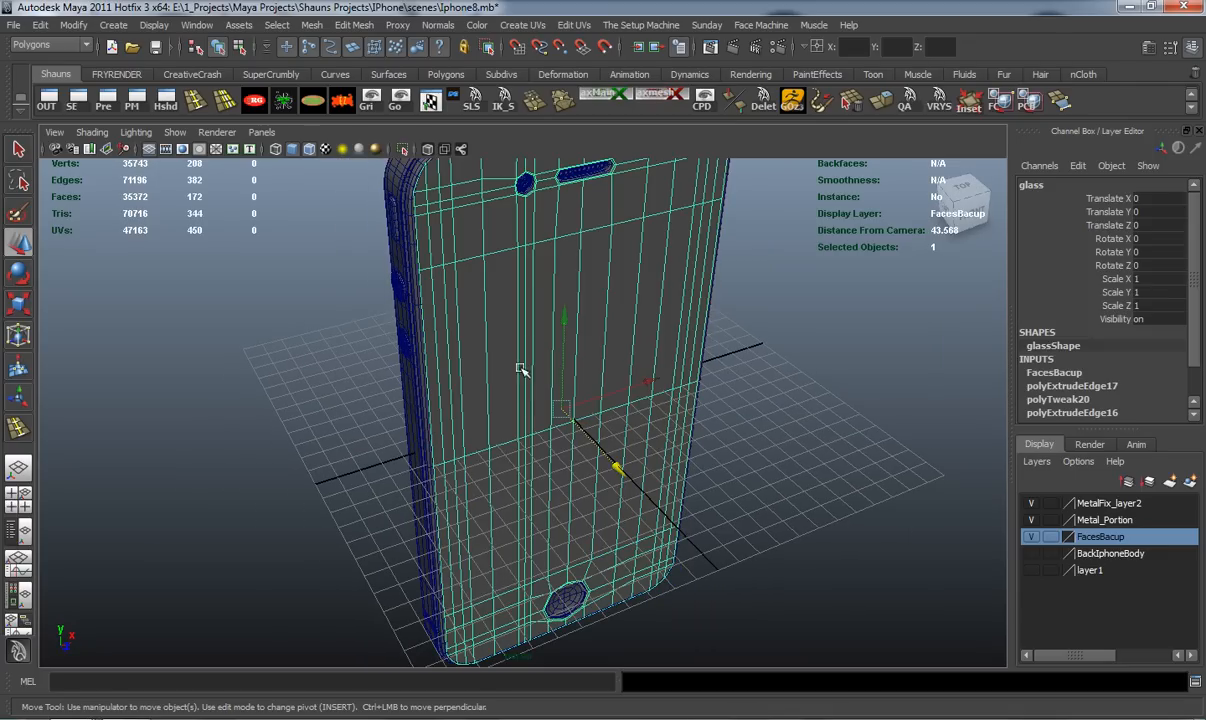
middle_click_drag(538, 295, 543, 432, "alt")
scroll(530, 378, "up", 3)
left_click_drag(527, 377, 537, 378, "alt")
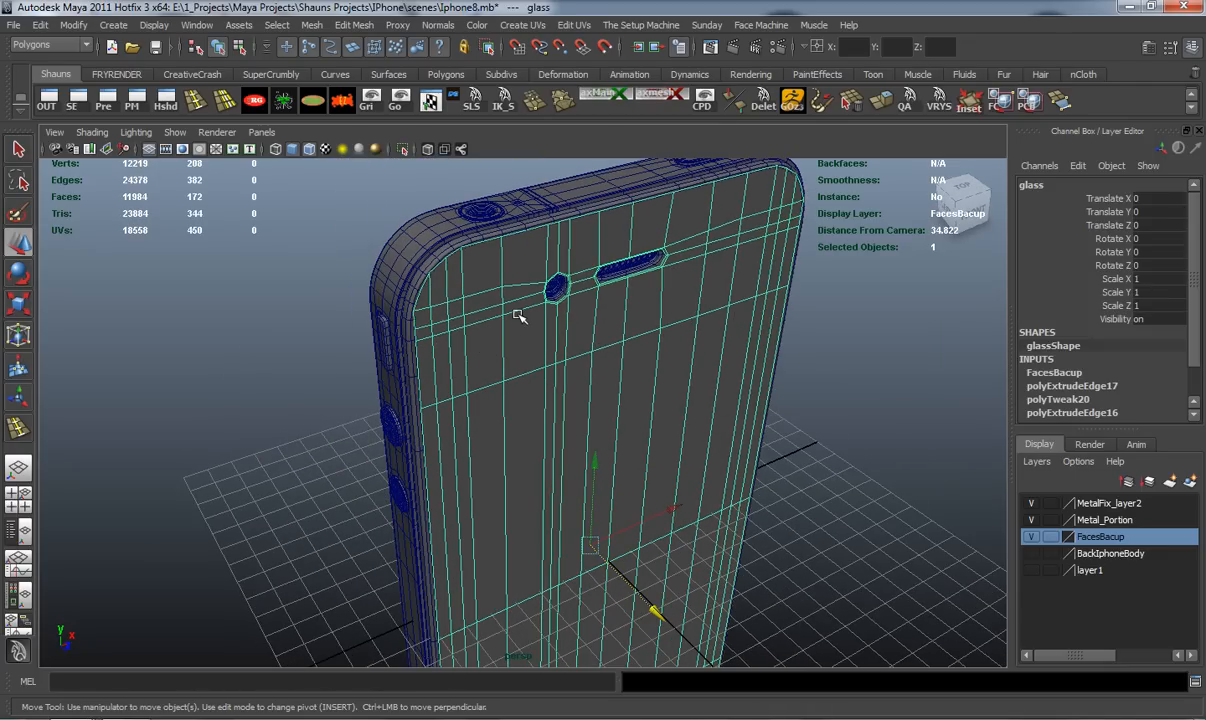
left_click_drag(567, 428, 679, 479, "alt")
scroll(649, 509, "up", 3)
middle_click_drag(680, 479, 635, 502, "alt")
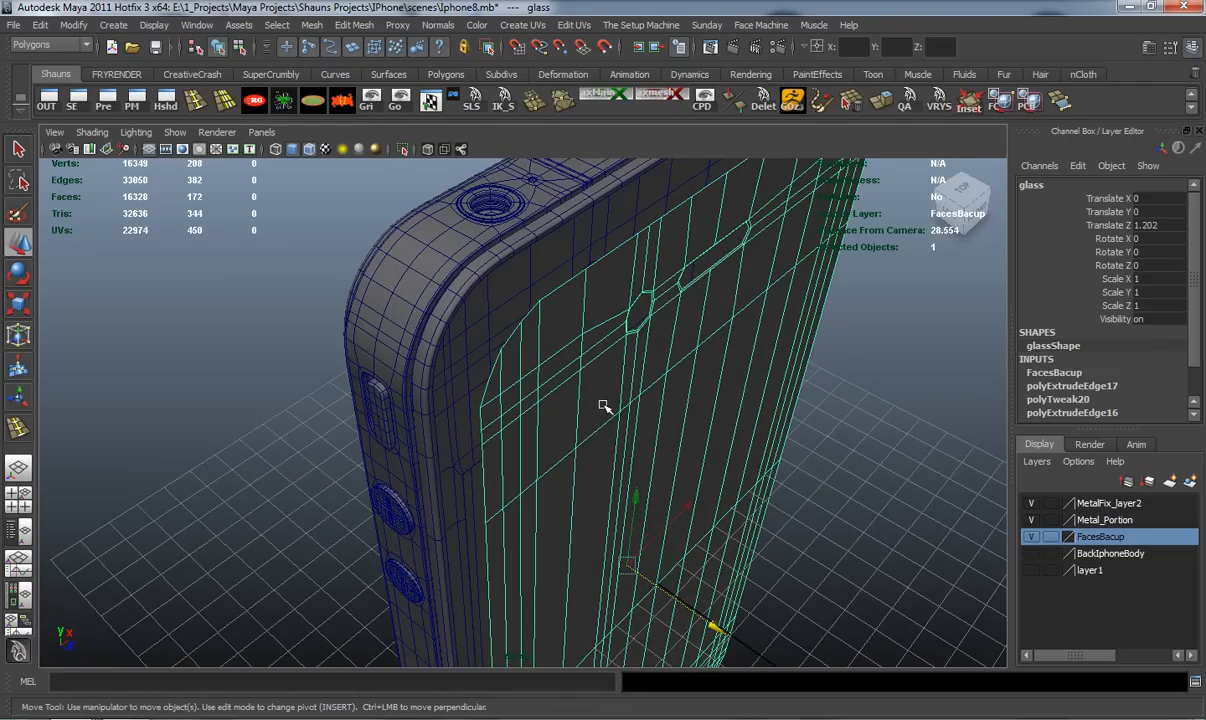
Extrude all faces of the glass by a small amount along its depth to give the panel thickness
mouse_move(590, 427)
left_mouse_down("alt")
mouse_move(565, 417)
mouse_move(581, 423)
left_mouse_up("alt")
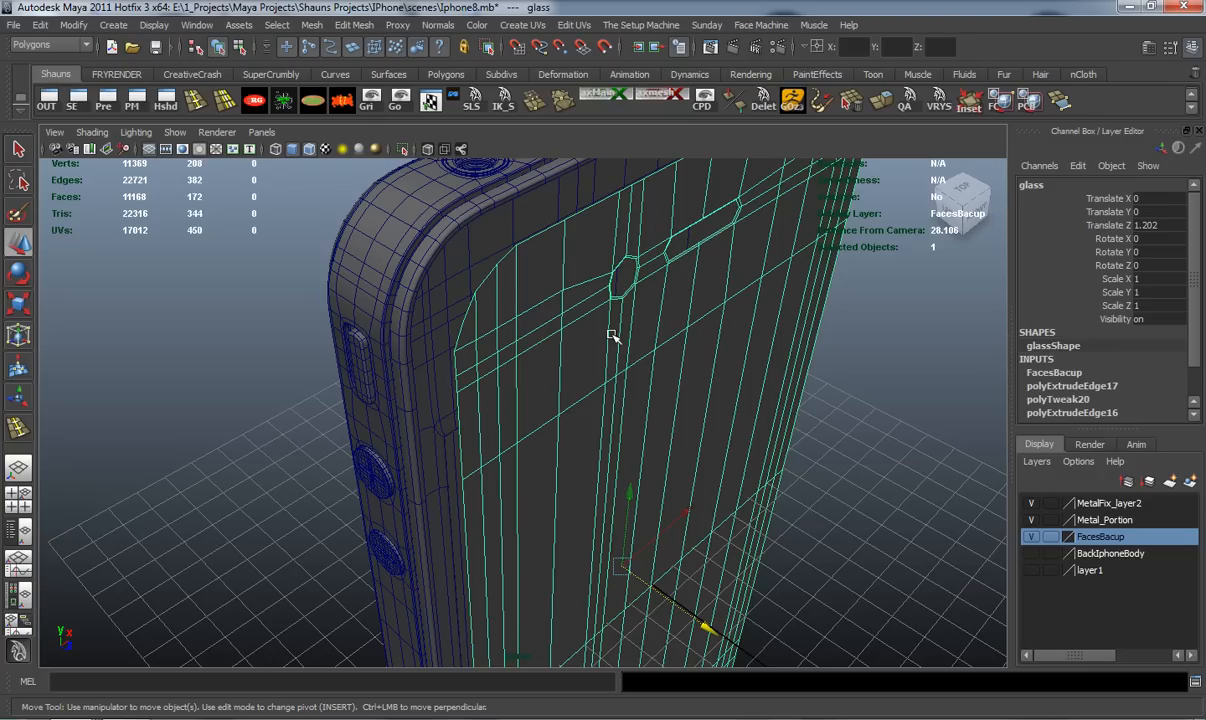
left_click_drag(668, 262, 630, 399, "alt")
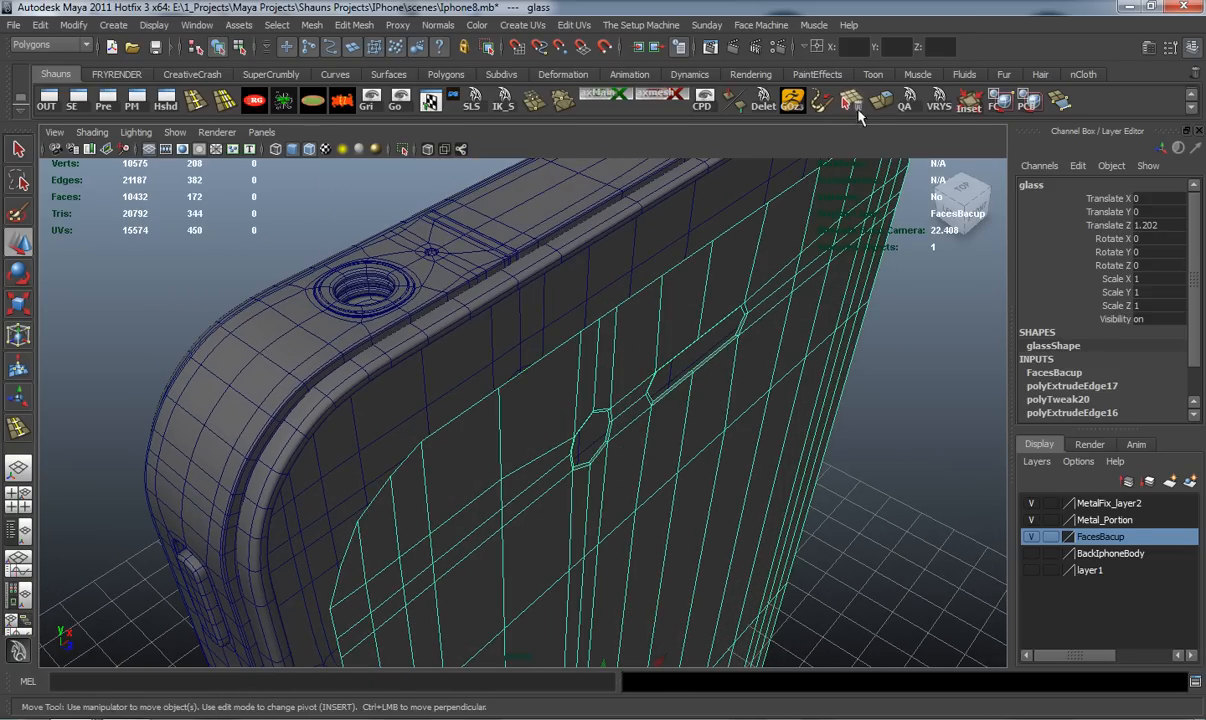
left_click(876, 101)
middle_click_drag(667, 385, 678, 407, "alt")
left_click_drag(678, 407, 576, 439, "alt")
scroll(580, 436, "up", 5)
scroll(586, 434, "down", 4)
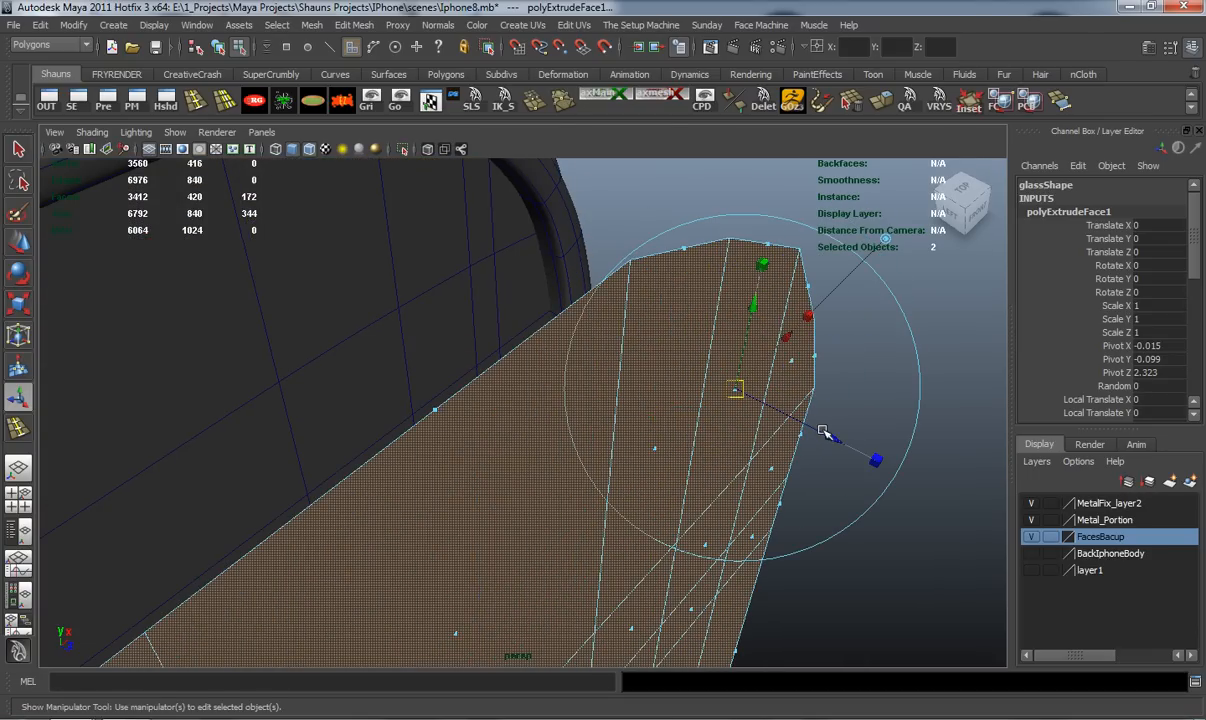
left_click_drag(829, 436, 823, 433)
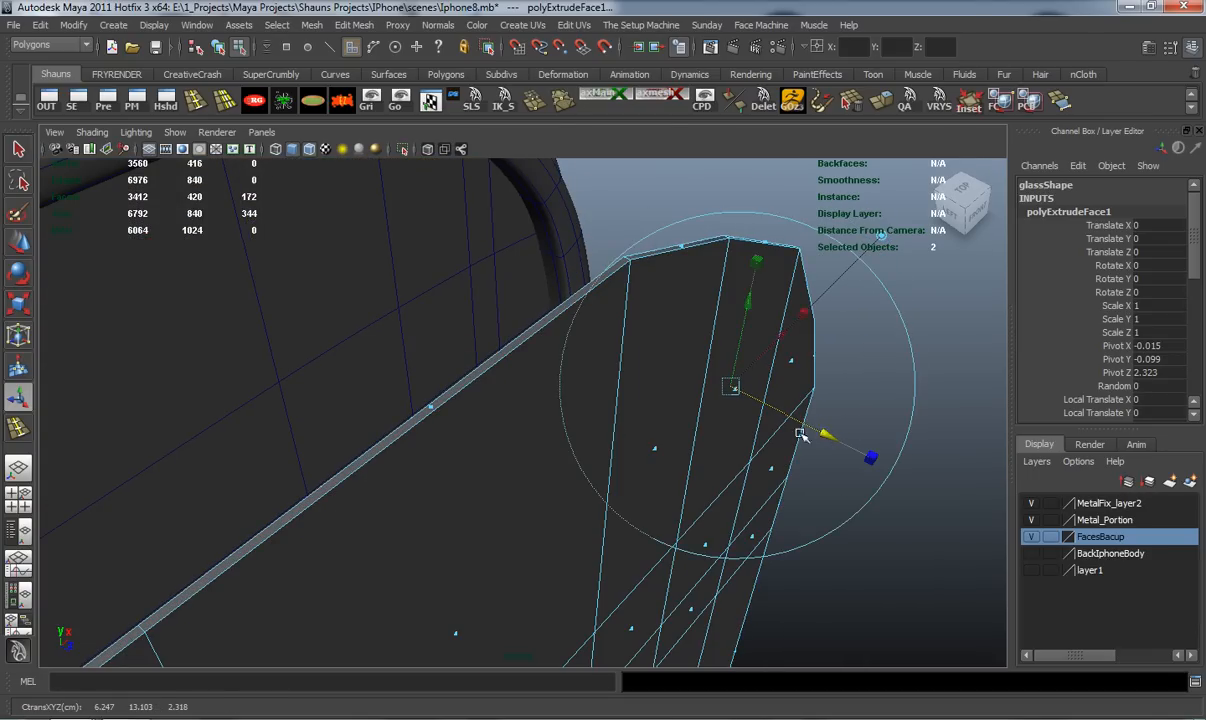
Insert two edge loops along the thin outer side wall of the glass, one close to each edge
scroll(547, 420, "down", 4)
middle_click_drag(548, 422, 652, 356, "alt")
left_click_drag(651, 356, 692, 409, "alt")
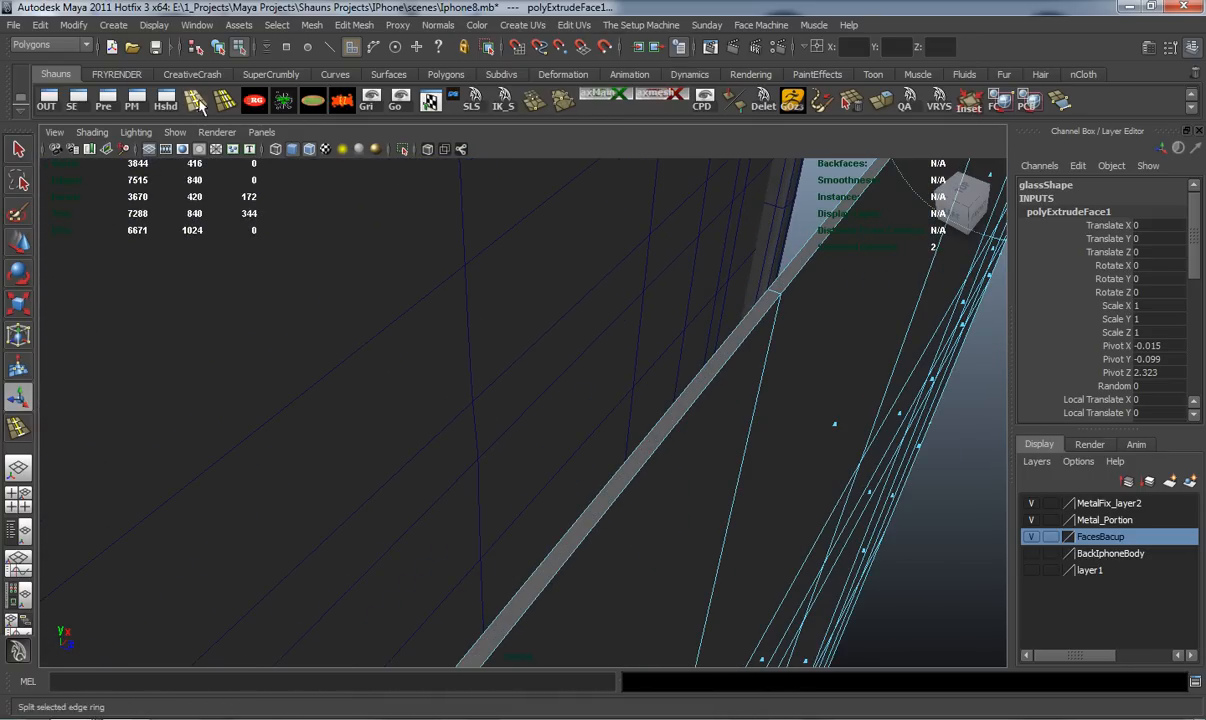
left_click(201, 102)
left_click(779, 294)
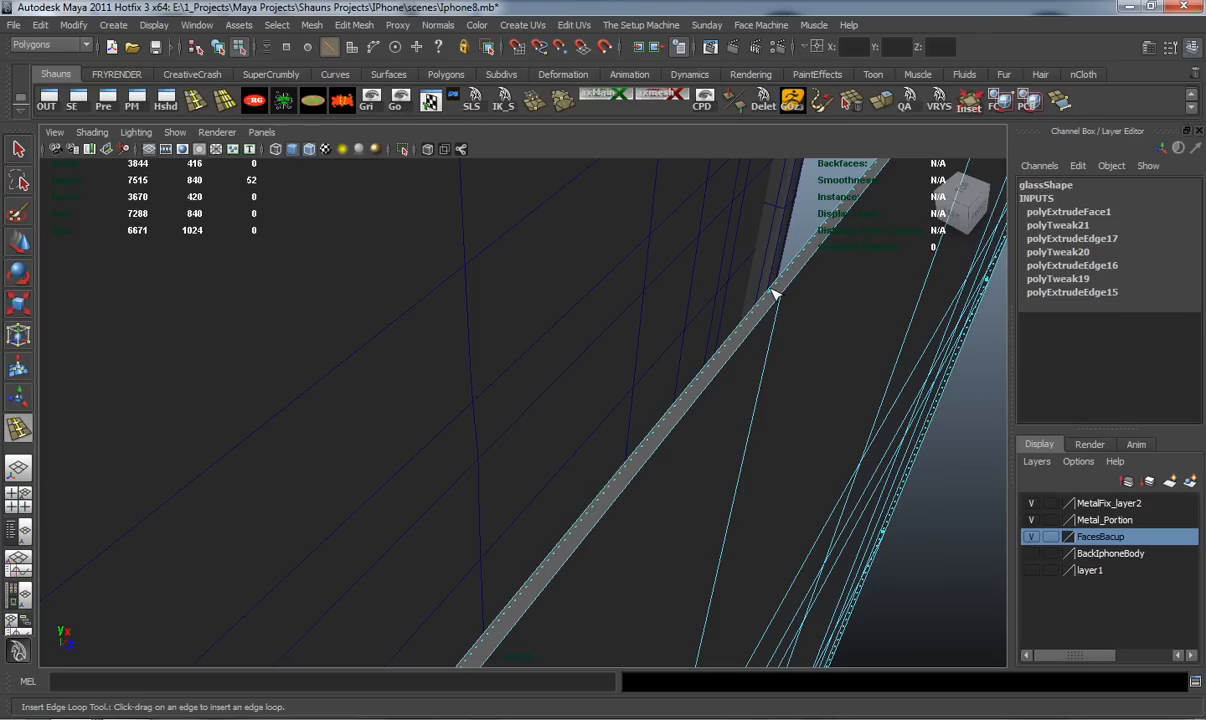
left_click(780, 295)
Insert an edge loop near the inner edge of the camera hole's wall, undoing the misplaced attempt at another loop
left_click_drag(775, 340, 692, 432, "alt")
middle_click_drag(692, 433, 688, 270, "alt")
right_click_drag(608, 323, 660, 318, "alt")
middle_click_drag(640, 315, 765, 275, "alt")
right_click_drag(635, 398, 692, 417, "alt")
left_click_drag(578, 441, 581, 443)
key("ctrl+z")
key("ctrl+z")
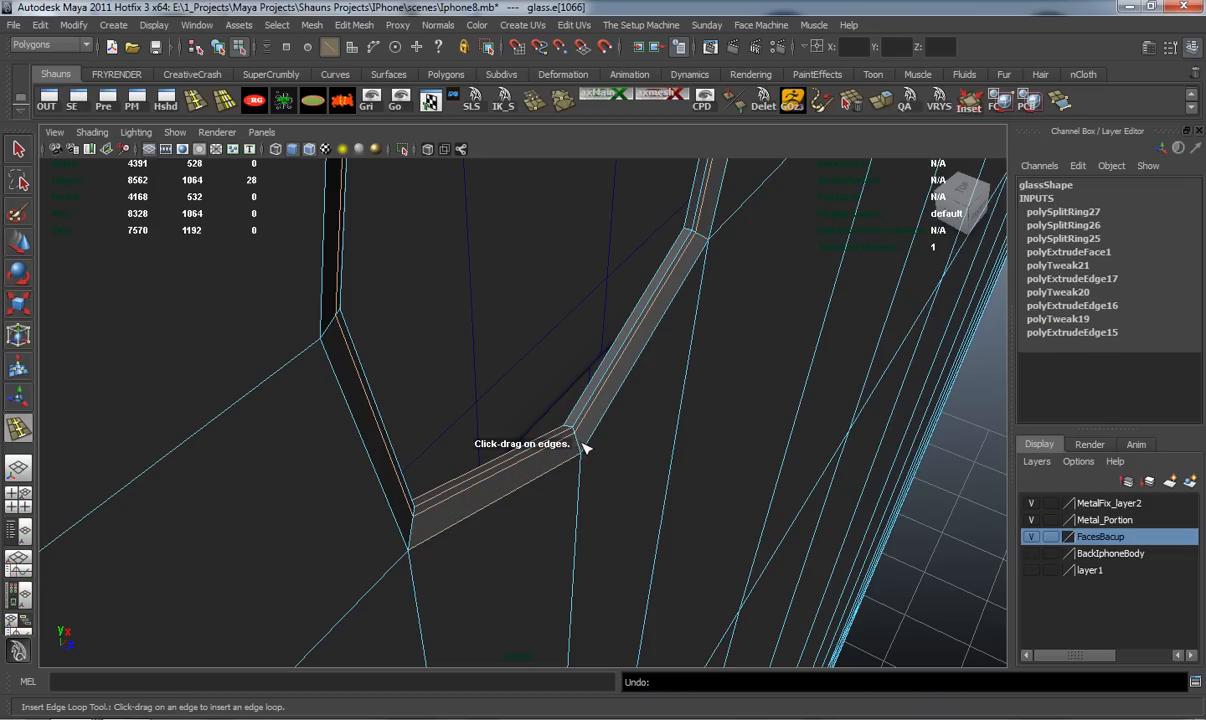
Insert a second edge loop around the camera hole's wall, close to the front face of the glass
key("w")
key("f")
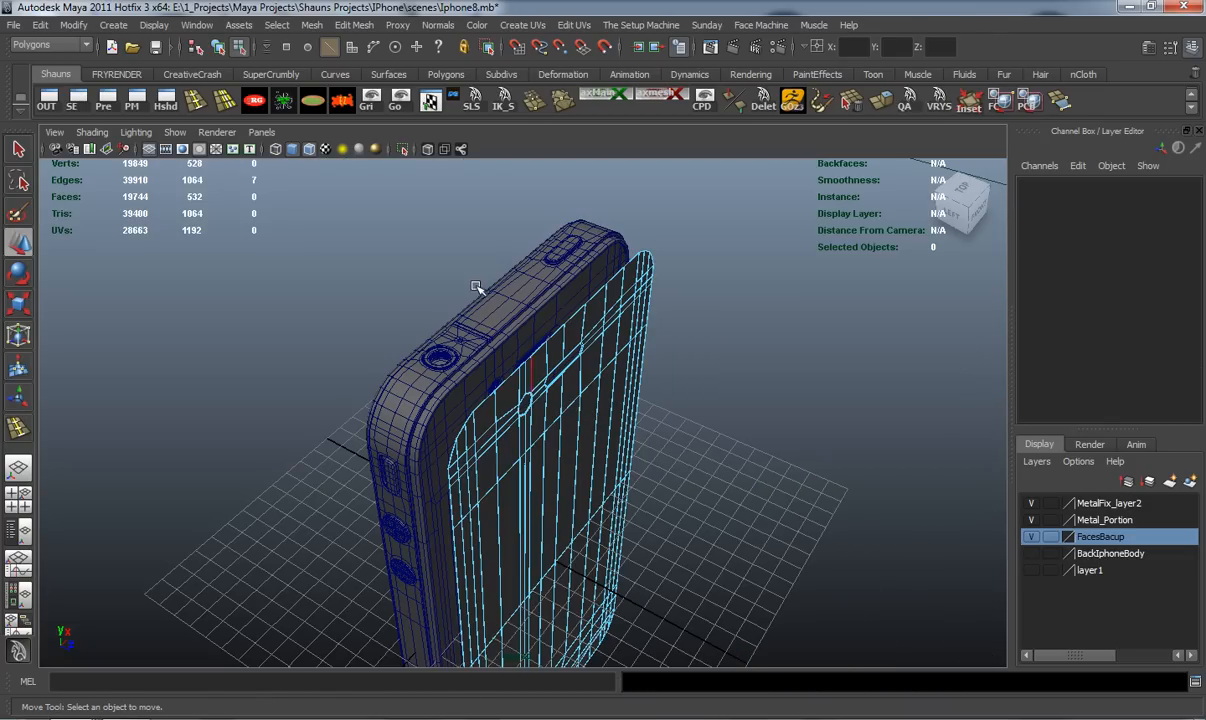
left_click(766, 477)
scroll(530, 479, "up", 10)
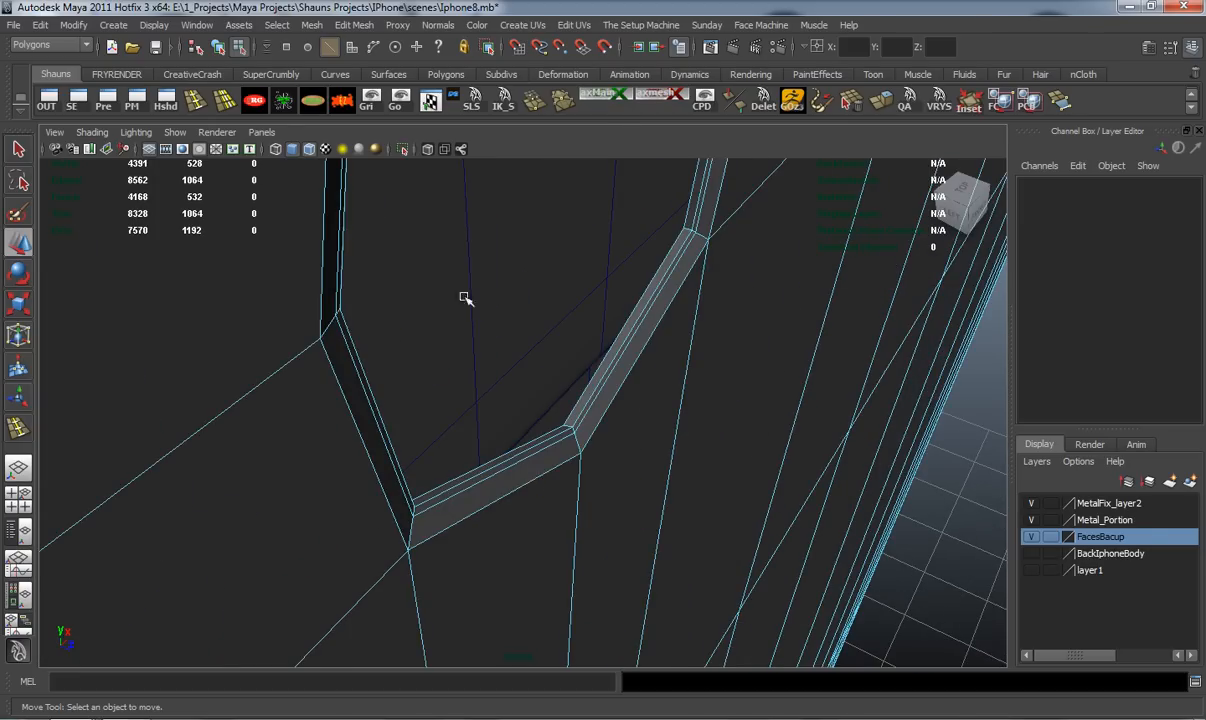
left_click(194, 99)
left_click(579, 444)
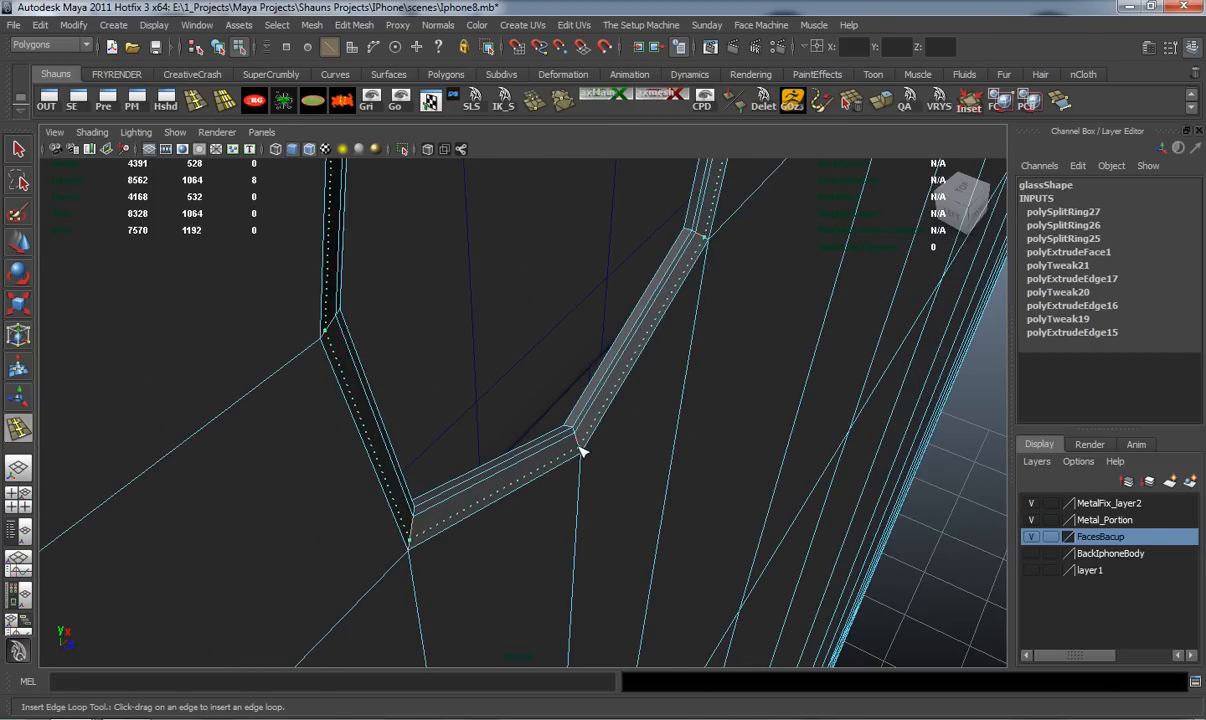
Insert an edge loop around the wall of the glass's earpiece slot to hold its edge
left_click_drag(732, 410, 653, 413, "alt")
middle_click_drag(653, 413, 580, 485, "alt")
right_click_drag(580, 485, 643, 420, "alt")
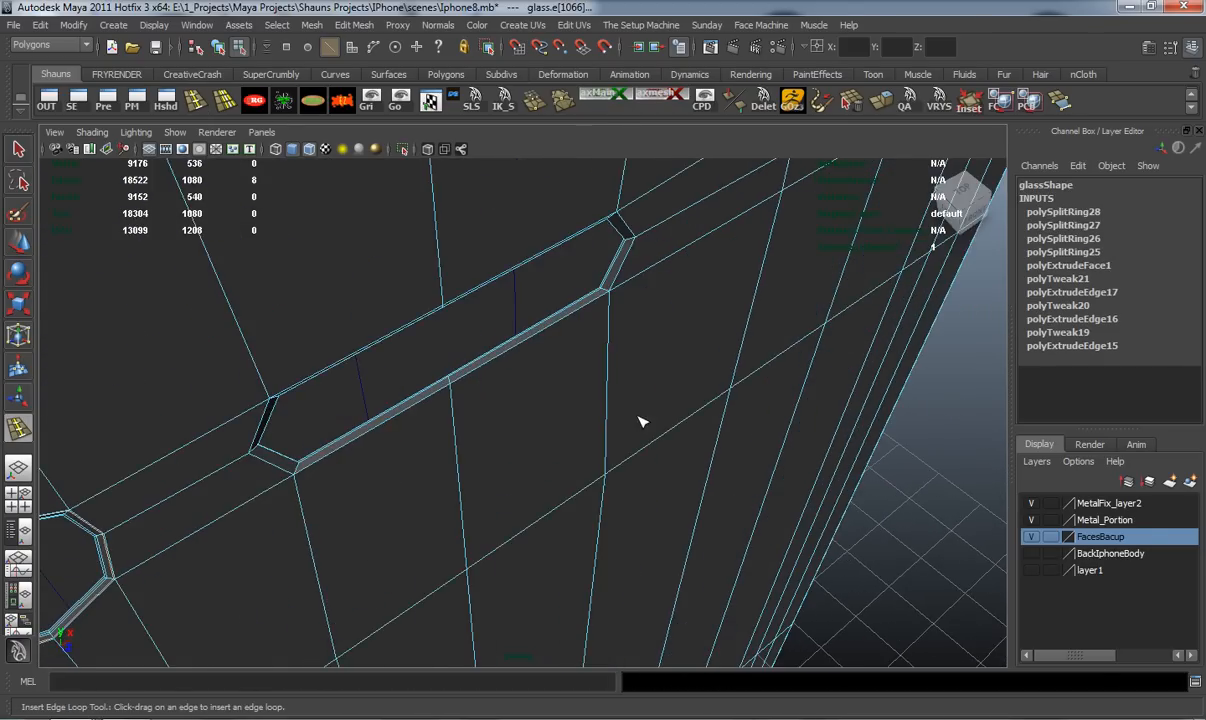
middle_click_drag(634, 380, 646, 444, "alt")
right_click_drag(646, 446, 824, 440, "alt")
left_click(814, 309)
Insert two edge loops around the wall of the home button hole in the glass to tighten its edges
right_click_drag(744, 386, 640, 496, "alt")
left_click_drag(640, 496, 598, 460, "alt")
right_click_drag(598, 460, 592, 444, "alt")
middle_click_drag(592, 444, 582, 355, "alt")
scroll(576, 479, "up", 10)
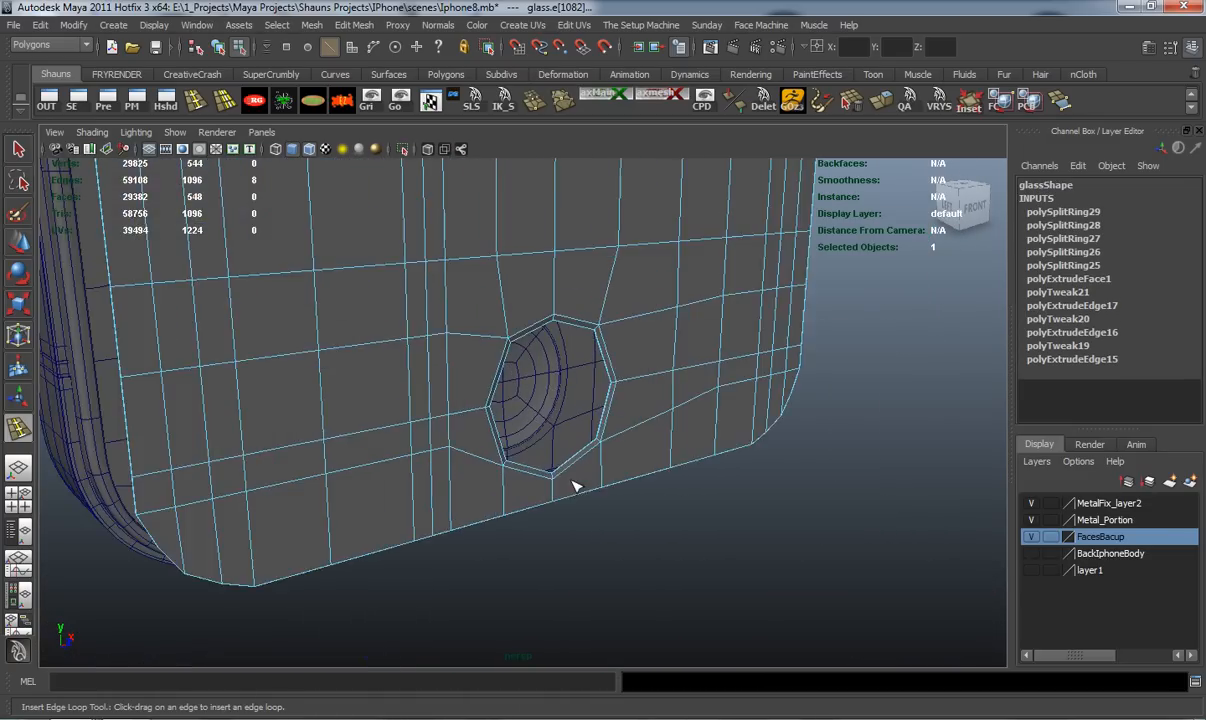
left_click_drag(571, 493, 577, 550, "alt")
middle_click_drag(577, 560, 568, 417, "alt")
scroll(568, 420, "up", 4)
middle_click_drag(563, 475, 540, 420, "alt")
scroll(558, 440, "up", 5)
left_click_drag(560, 444, 595, 435, "alt")
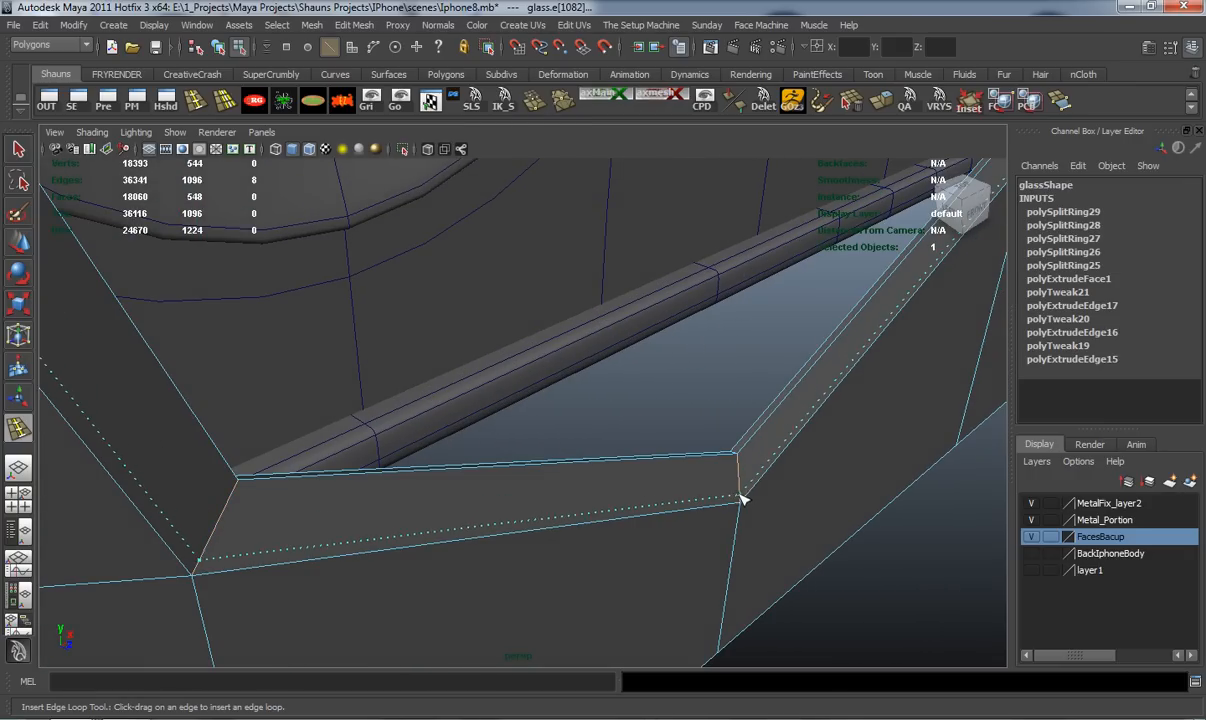
left_click(741, 490)
left_click(740, 476)
Switch the glass to smooth preview, return to object selection and clear the selection
key("w")
key("3")
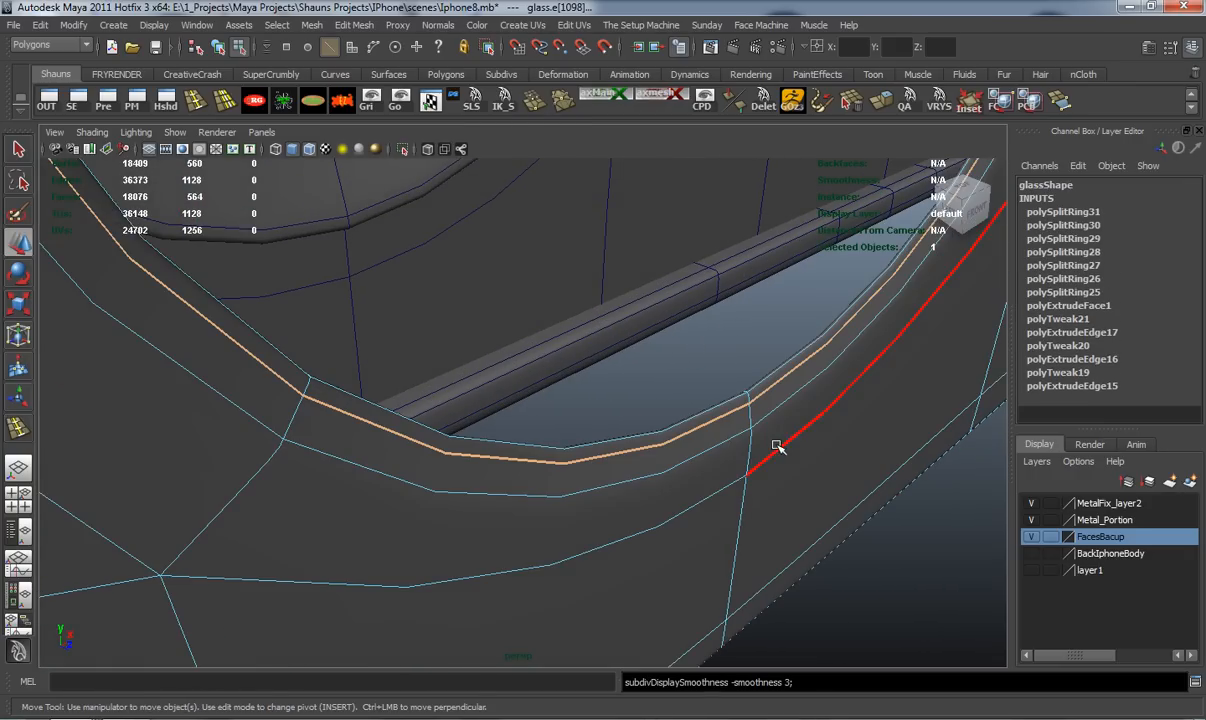
right_click_drag(778, 431, 828, 408)
scroll(855, 534, "down", 8)
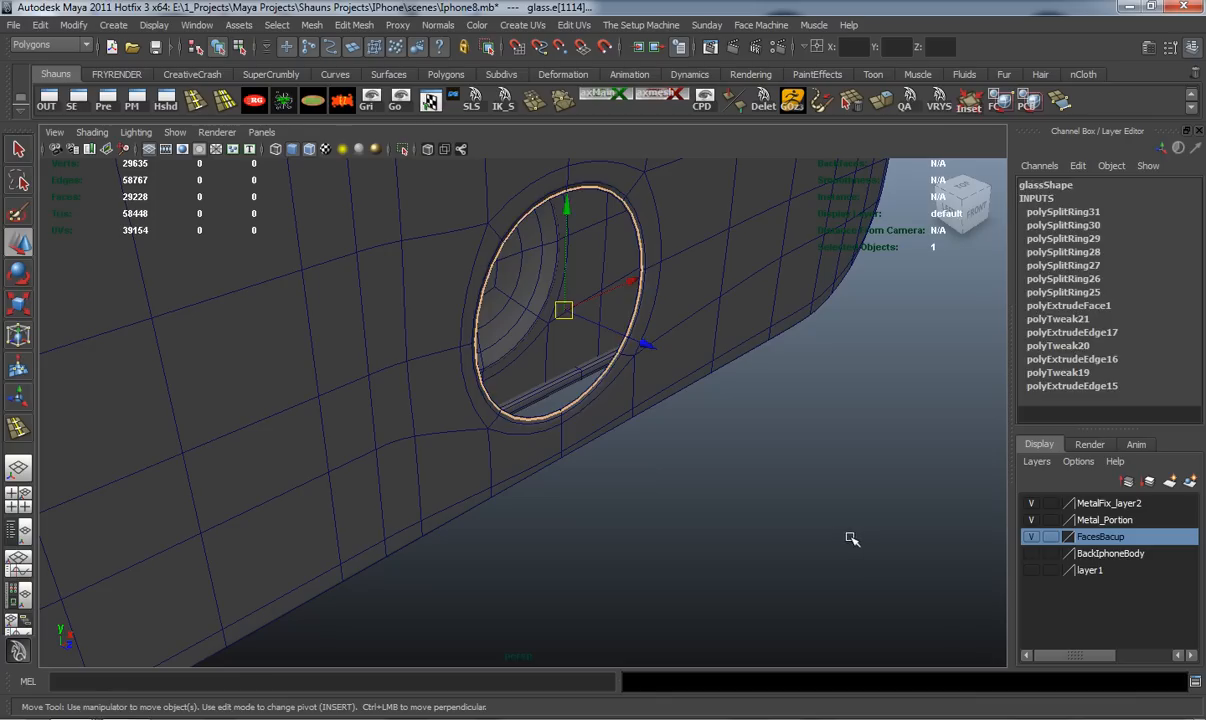
left_click(851, 538)
Reset the glass's Translate Z so it sits back against the phone's front, and deselect it
scroll(646, 475, "down", 8)
left_click_drag(640, 468, 490, 400, "alt")
scroll(482, 363, "down", 4)
middle_click_drag(490, 350, 541, 520, "alt")
left_click_drag(545, 495, 412, 476, "alt")
scroll(445, 415, "down", 2)
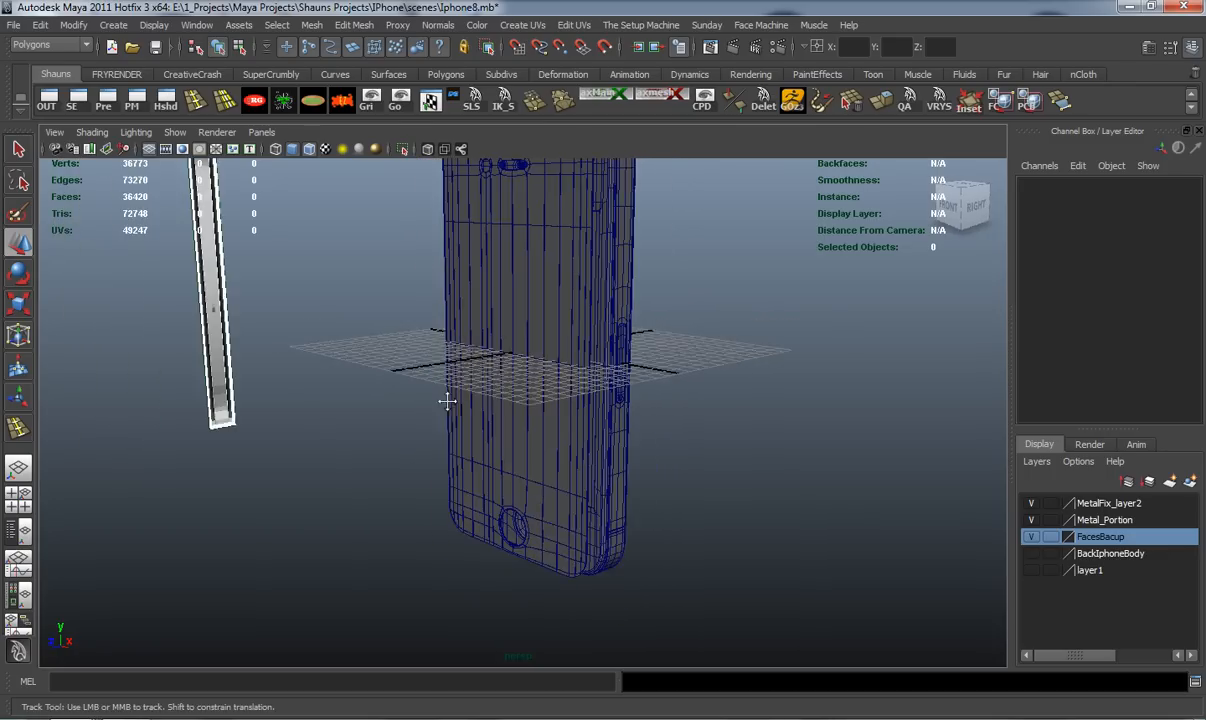
middle_click_drag(448, 401, 446, 478, "alt")
left_click_drag(446, 478, 619, 474, "alt")
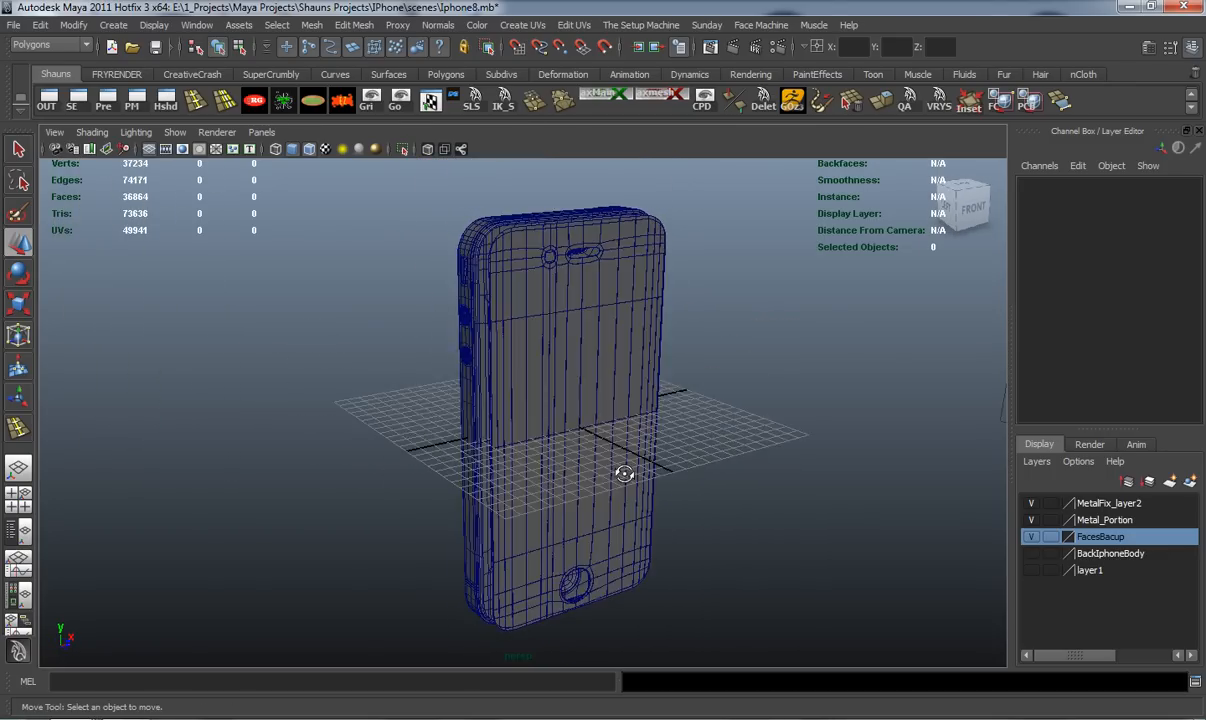
left_click(578, 432)
double_click(1152, 226)
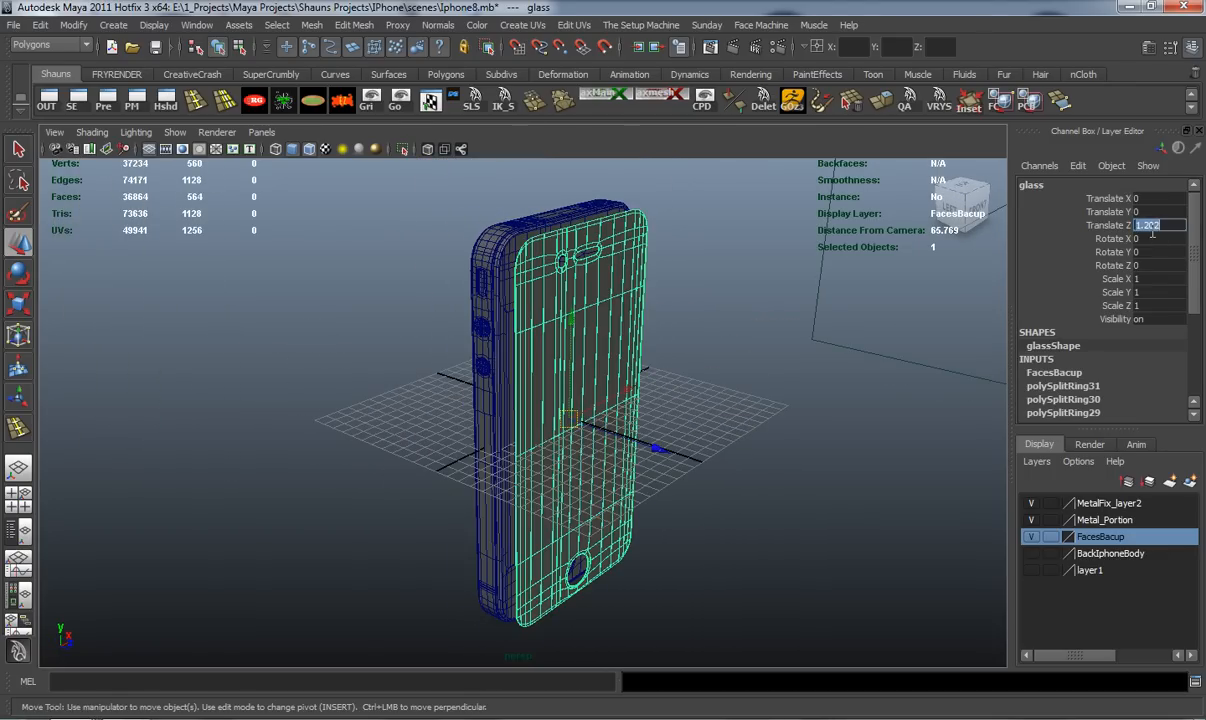
left_click(760, 385)
Examine how the smoothed glass fits the phone body from the side, the top corner and the front
left_click_drag(732, 436, 619, 424, "alt")
middle_click_drag(619, 424, 587, 396, "alt")
left_click_drag(587, 396, 672, 428, "alt")
scroll(565, 396, "up", 5)
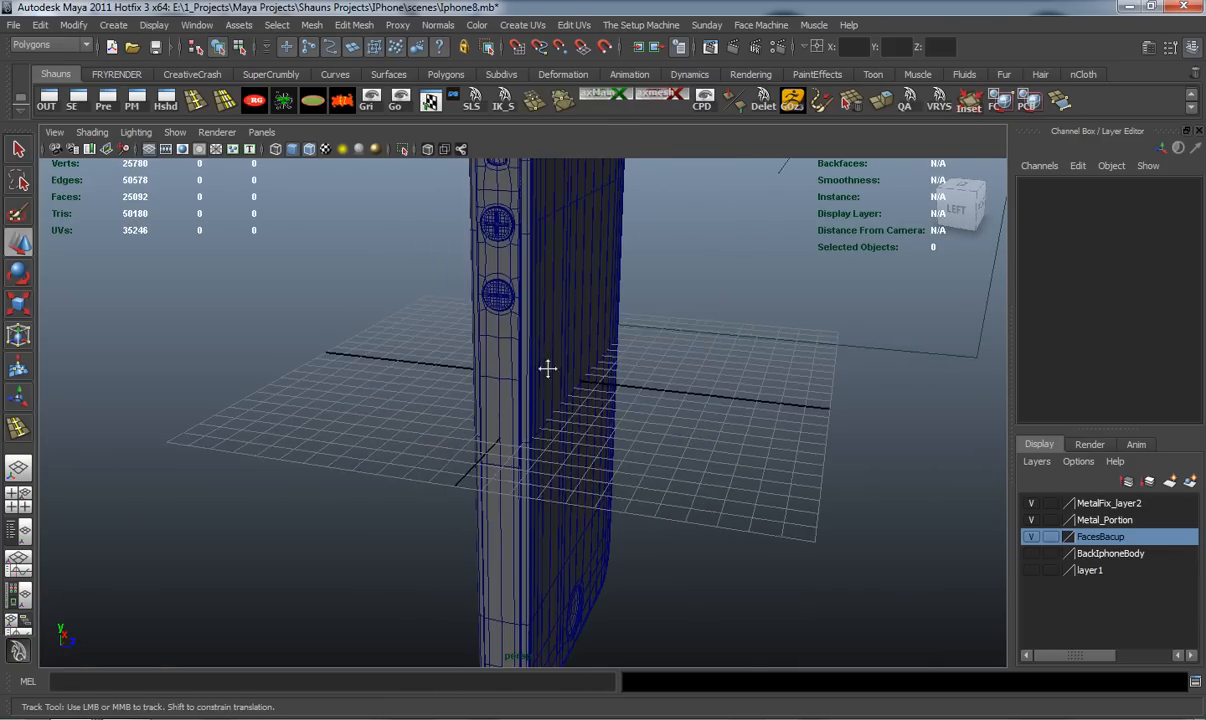
middle_click_drag(546, 343, 568, 503, "alt")
scroll(568, 503, "up", 3)
left_click_drag(566, 468, 476, 439, "alt")
scroll(492, 431, "down", 8)
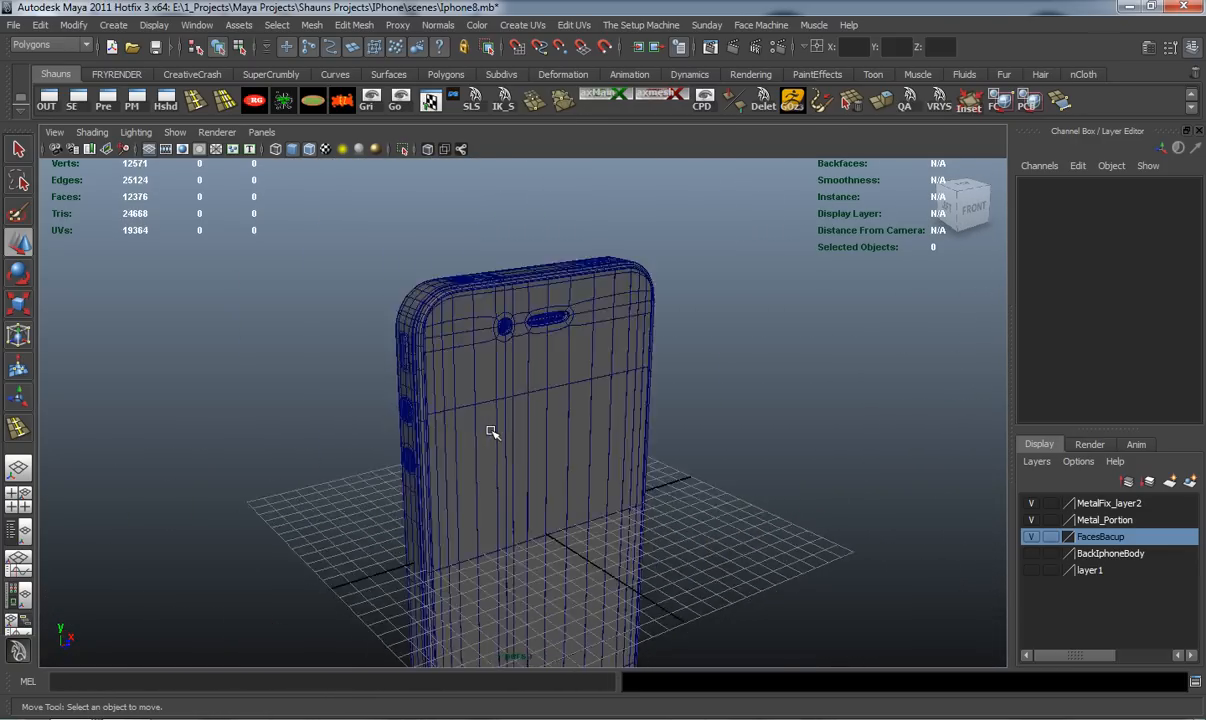
middle_click_drag(487, 391, 480, 310, "alt")
scroll(478, 330, "up", 3)
left_click_drag(476, 392, 455, 377, "alt")
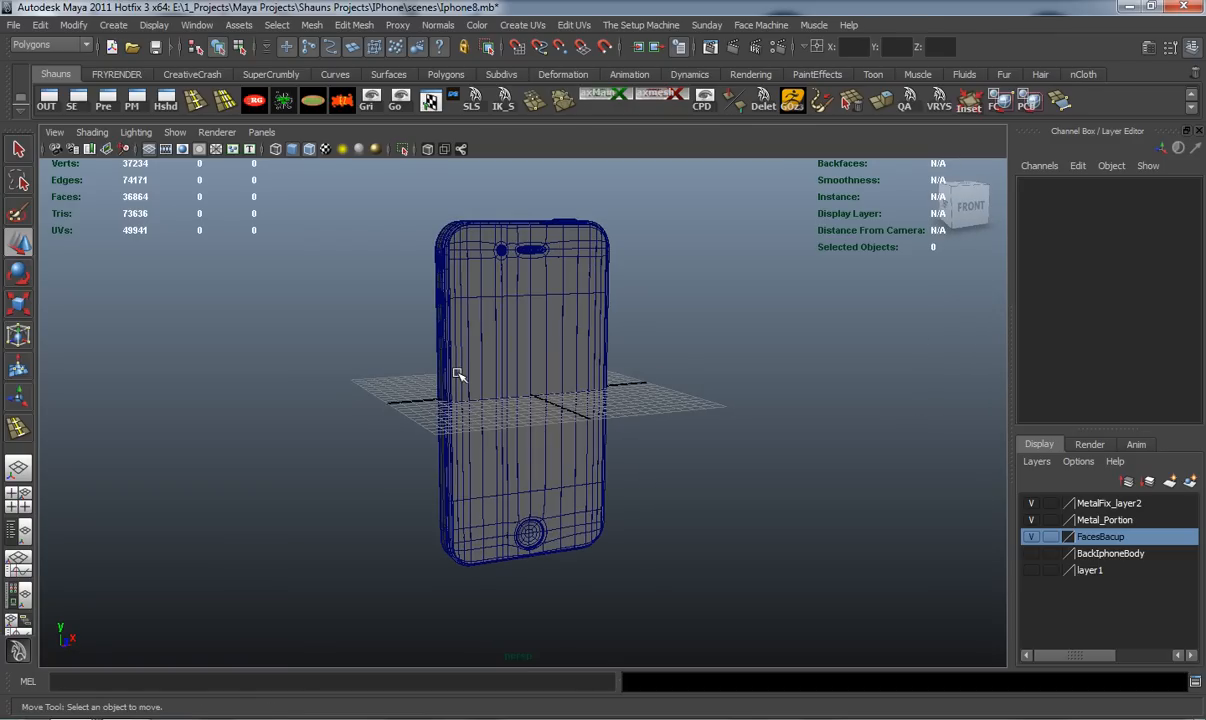